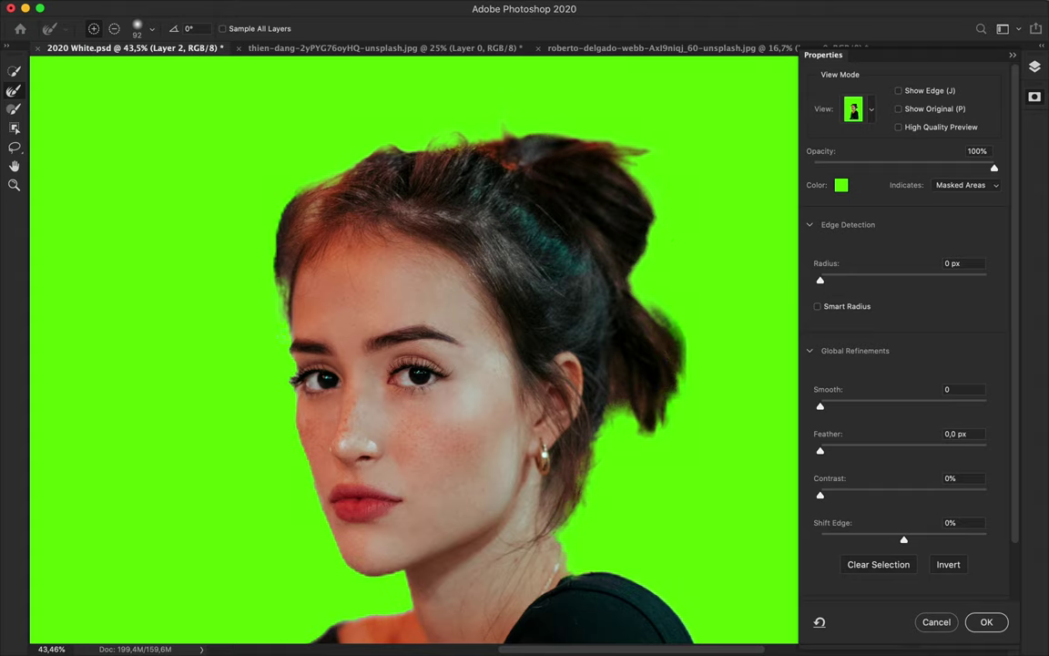
# - Refine the mask edge along the woman's cheek and jaw with the Refine Edge Brush in Overlay view
pyautogui.moveTo(289, 442); pyautogui.dragTo(326, 540)
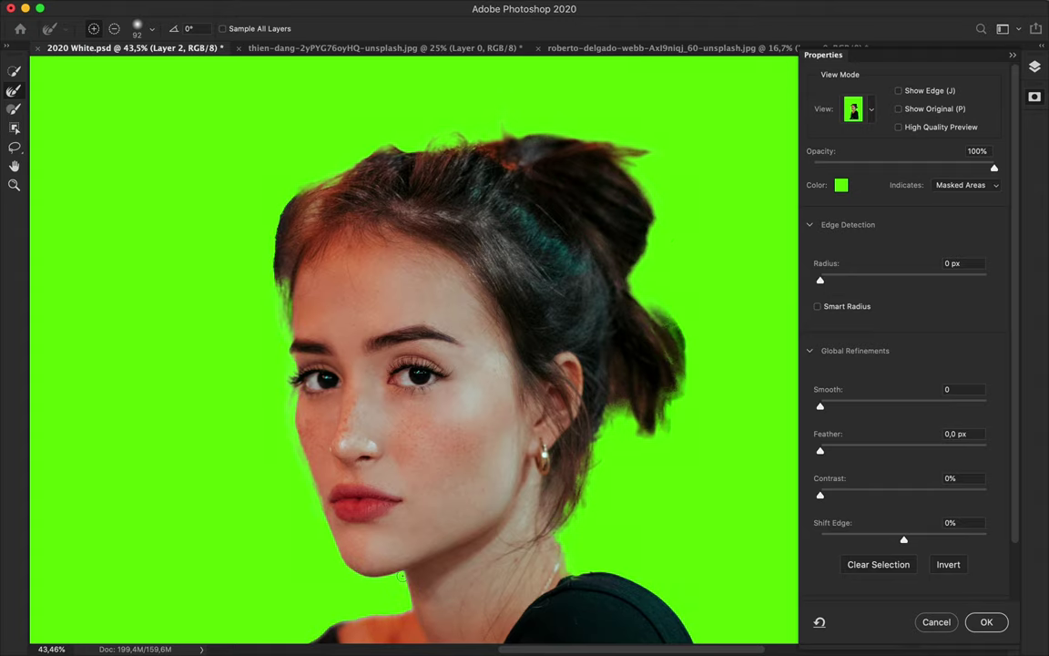
pyautogui.scroll(-8, 340, 593)
pyautogui.scroll(3, 344, 538)
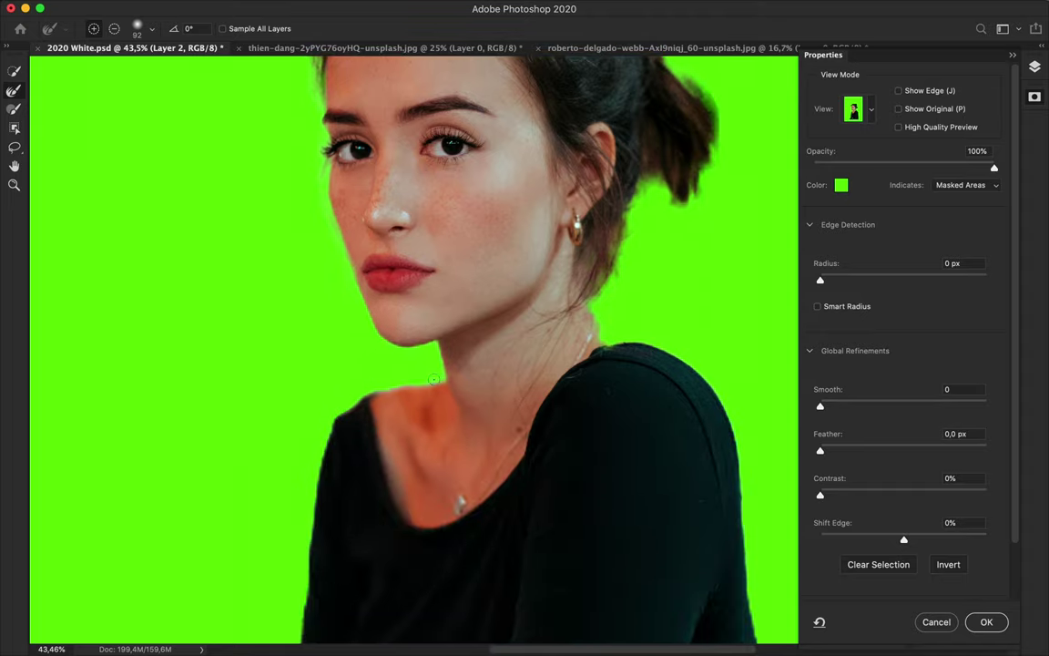
pyautogui.scroll(-5, 298, 553)
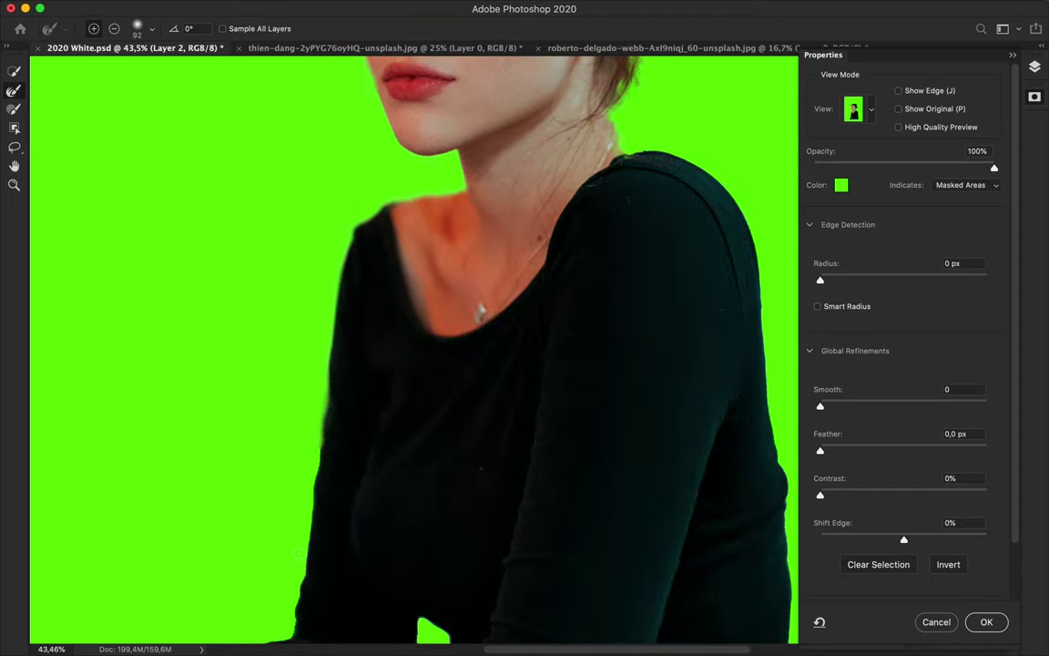
pyautogui.scroll(10, 438, 480)
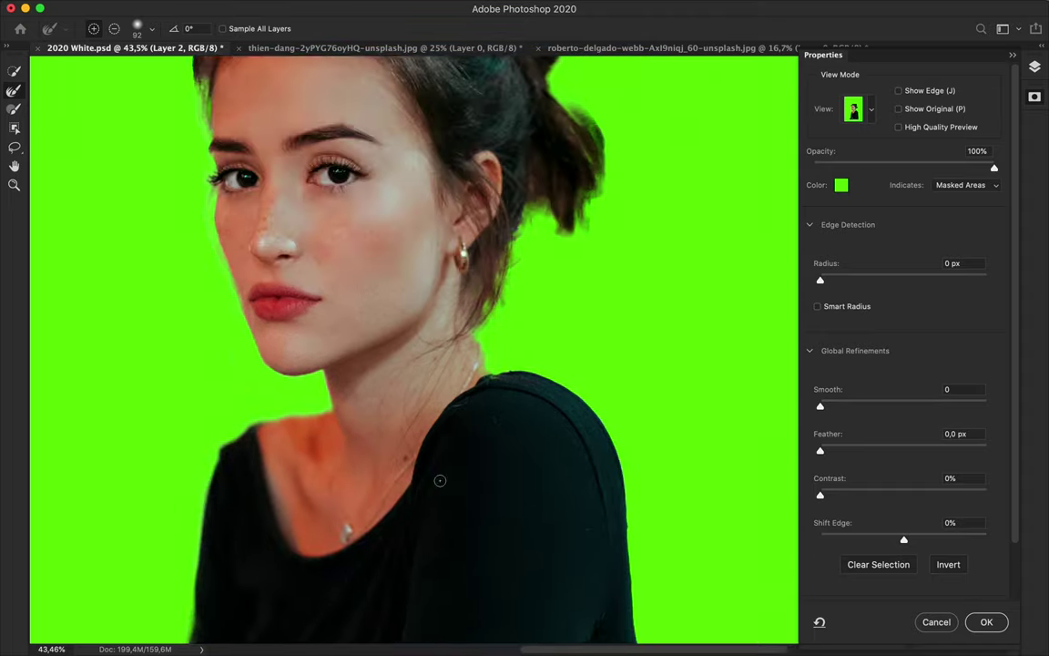
pyautogui.click(152, 29)
pyautogui.moveTo(111, 104); pyautogui.dragTo(114, 107)
pyautogui.press('Return')
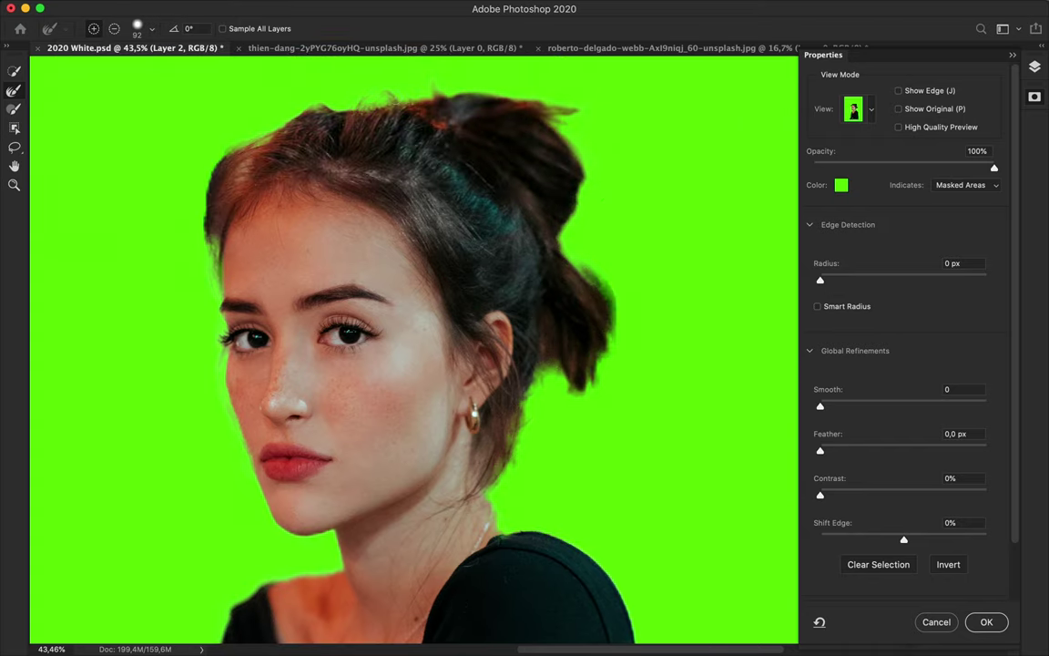
# - Refine the mask edge around the ponytail and neck, alternating between the Marching Ants and Black & White views
pyautogui.click(853, 109)
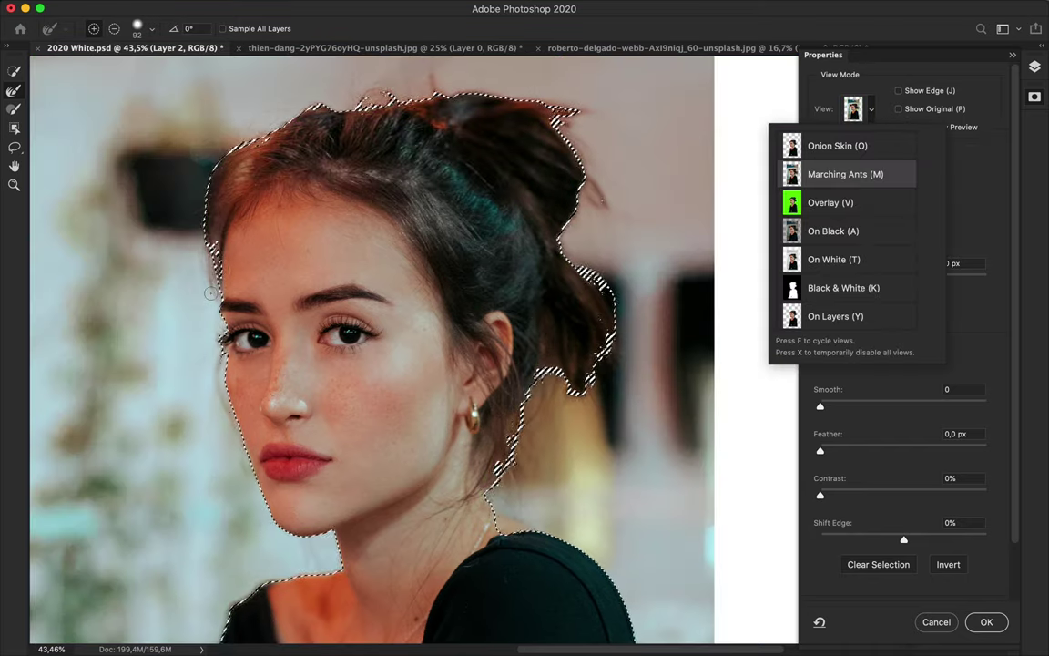
pyautogui.click(845, 174)
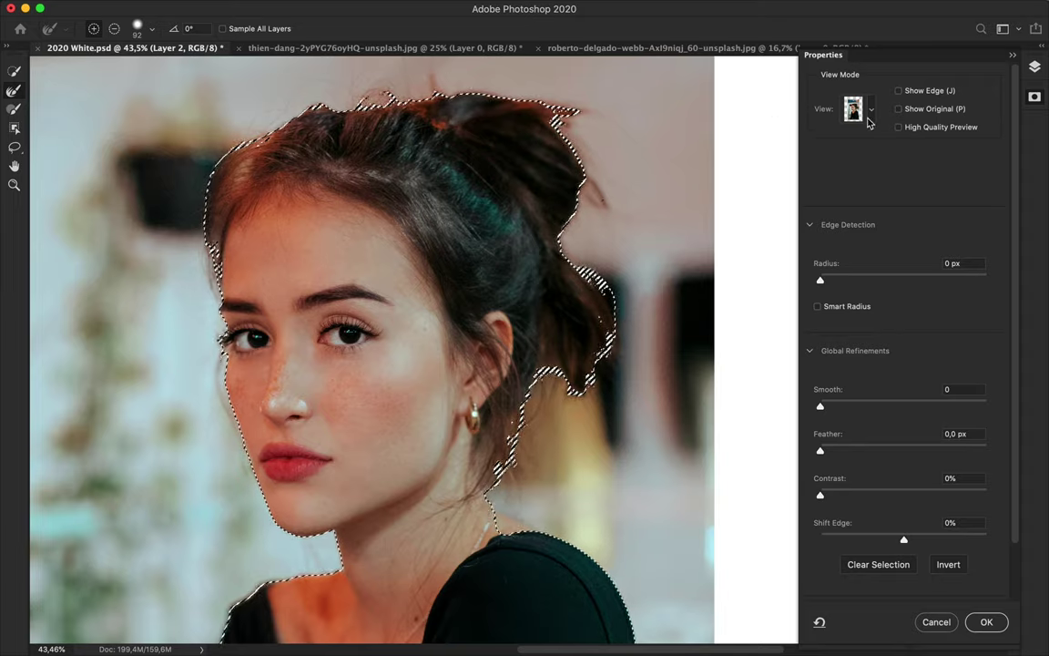
pyautogui.click(853, 110)
pyautogui.click(843, 288)
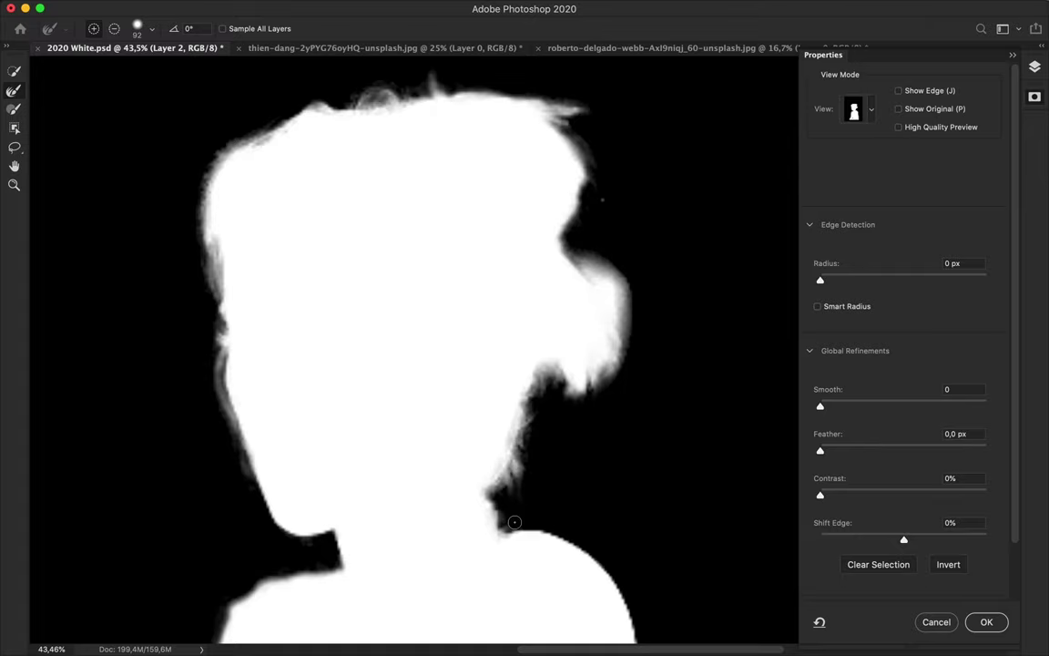
pyautogui.click(856, 111)
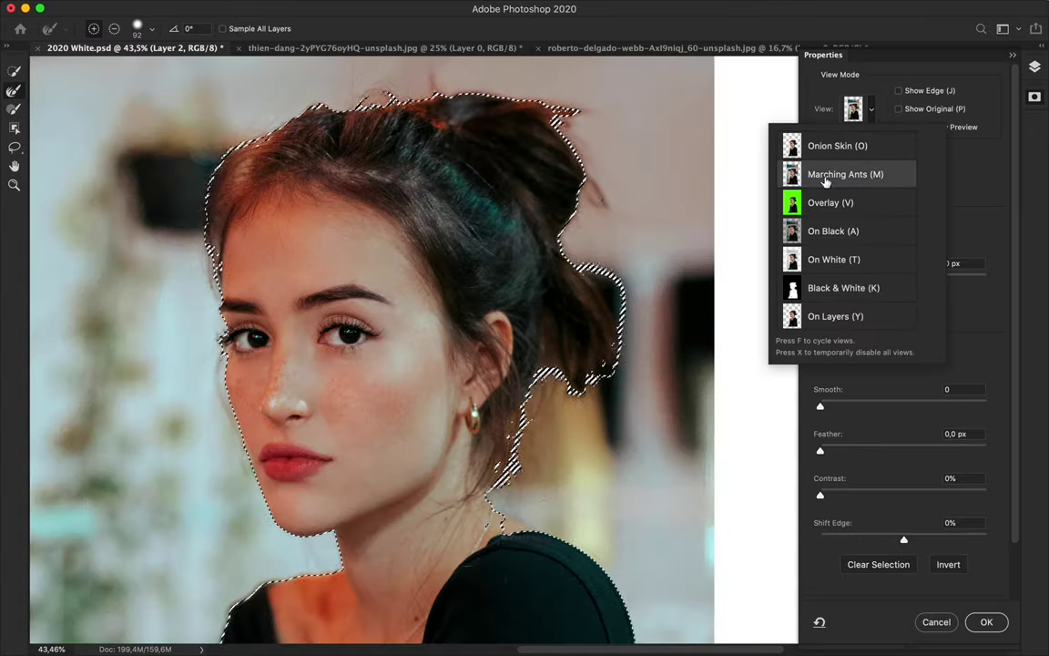
pyautogui.click(830, 173)
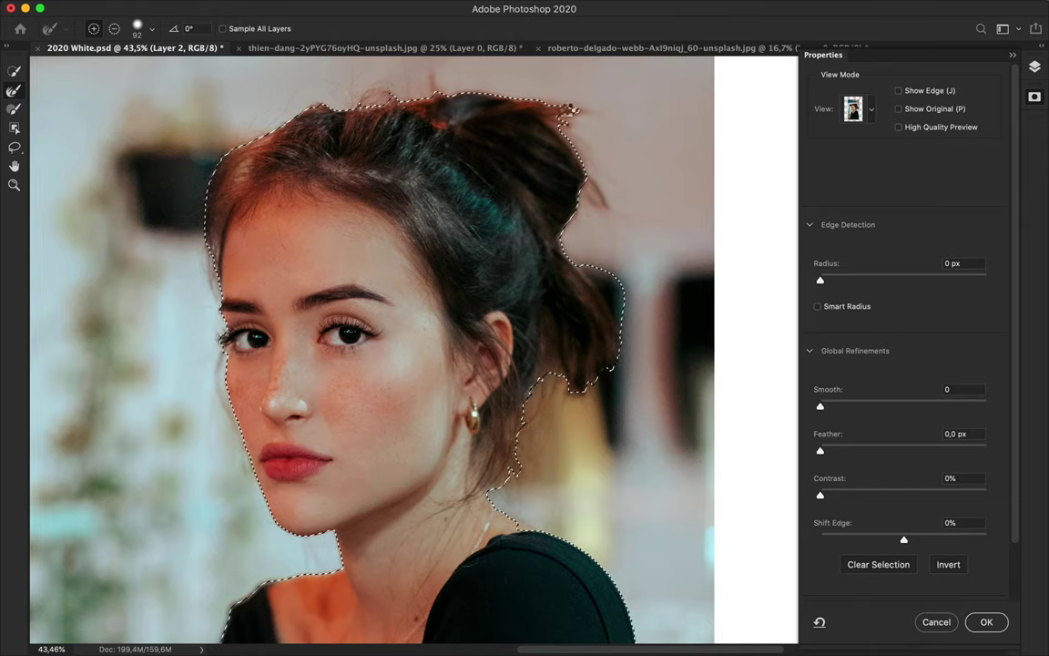
# - Refine the loose hair at the nape and beside the bun, comparing Marching Ants with Black & White view
pyautogui.scroll(2, 443, 132)
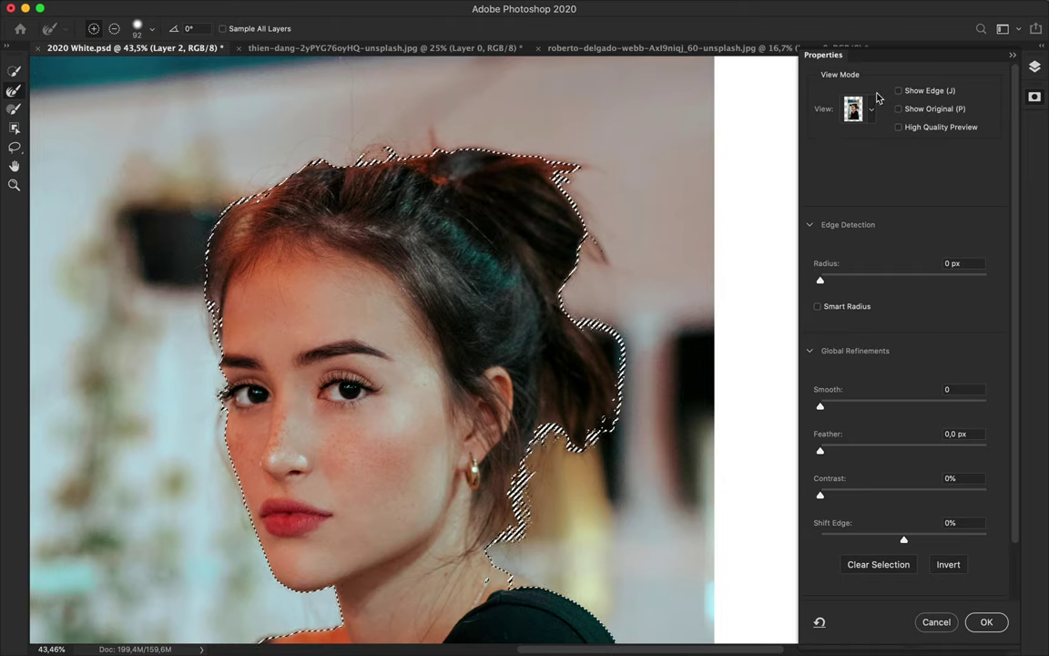
pyautogui.click(852, 110)
pyautogui.click(801, 173)
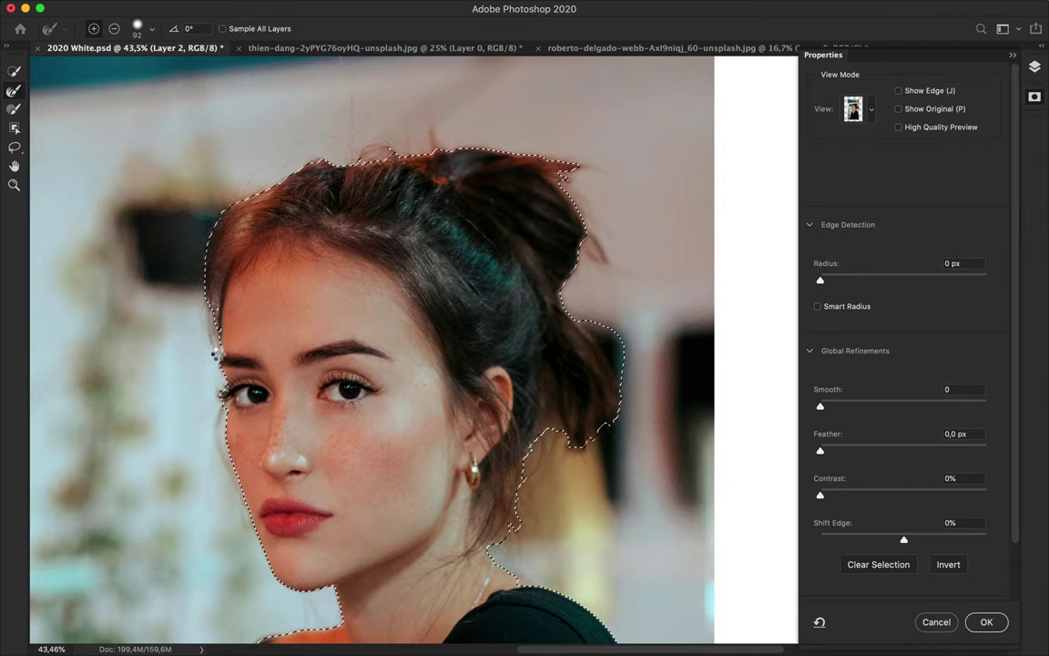
pyautogui.click(852, 109)
pyautogui.click(731, 217)
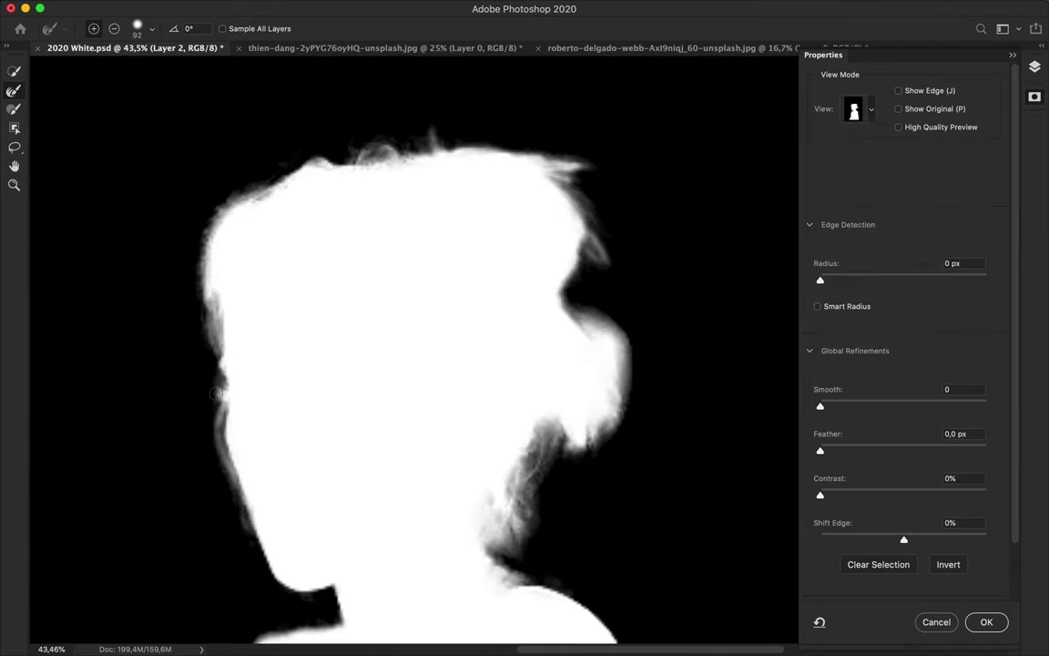
pyautogui.click(852, 110)
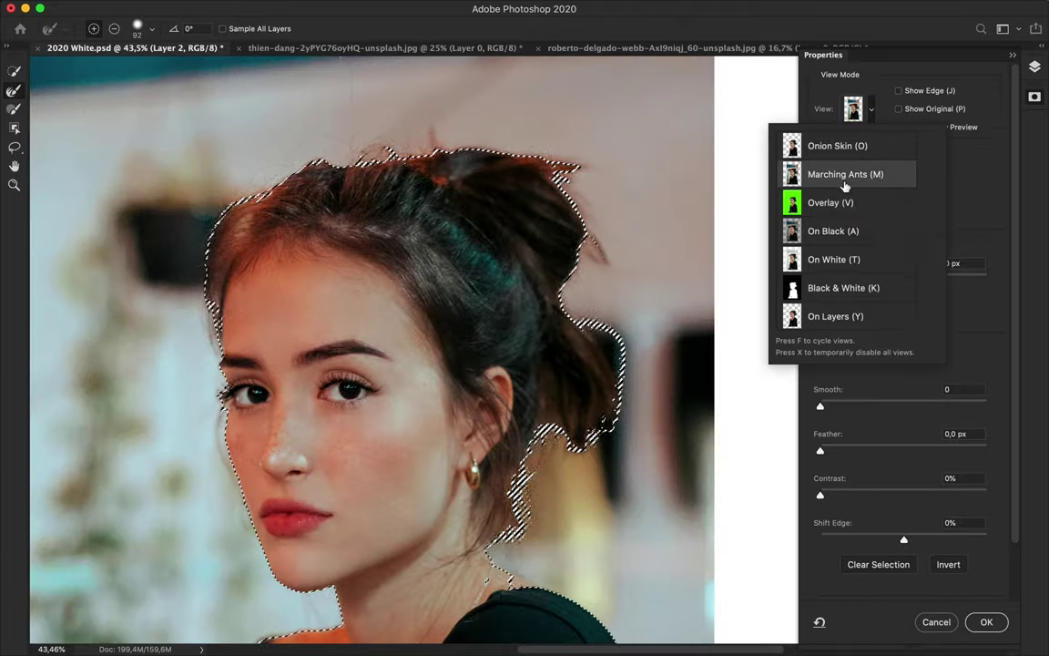
pyautogui.click(828, 288)
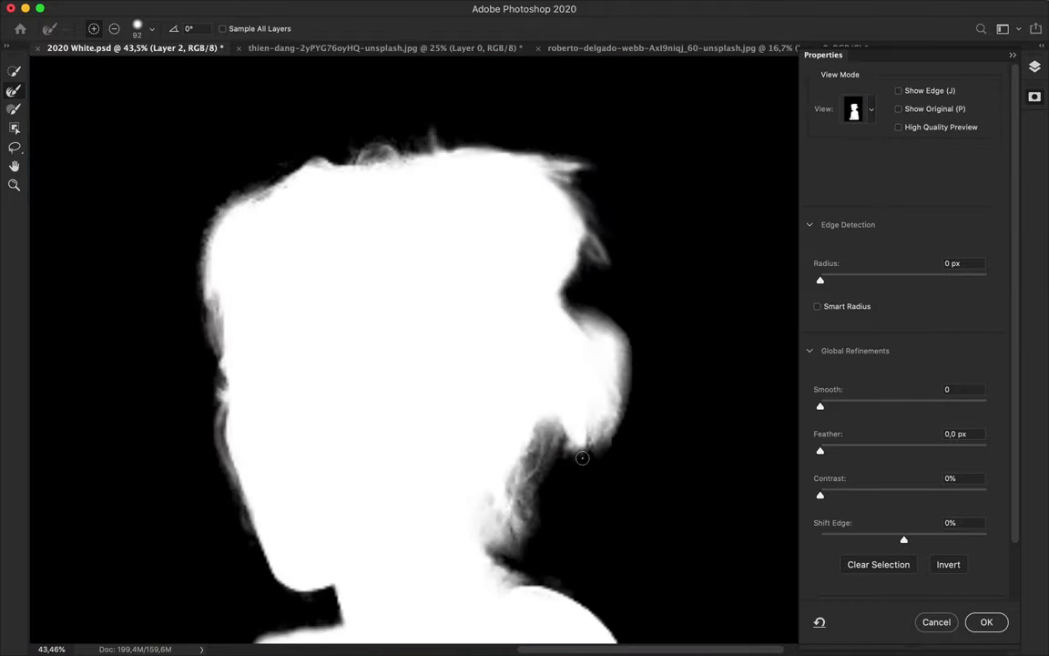
# - Clean up the selection along the ponytail and the neck with the Brush tool in Marching Ants view
pyautogui.click(872, 109)
pyautogui.click(845, 174)
pyautogui.scroll(5, 627, 374)
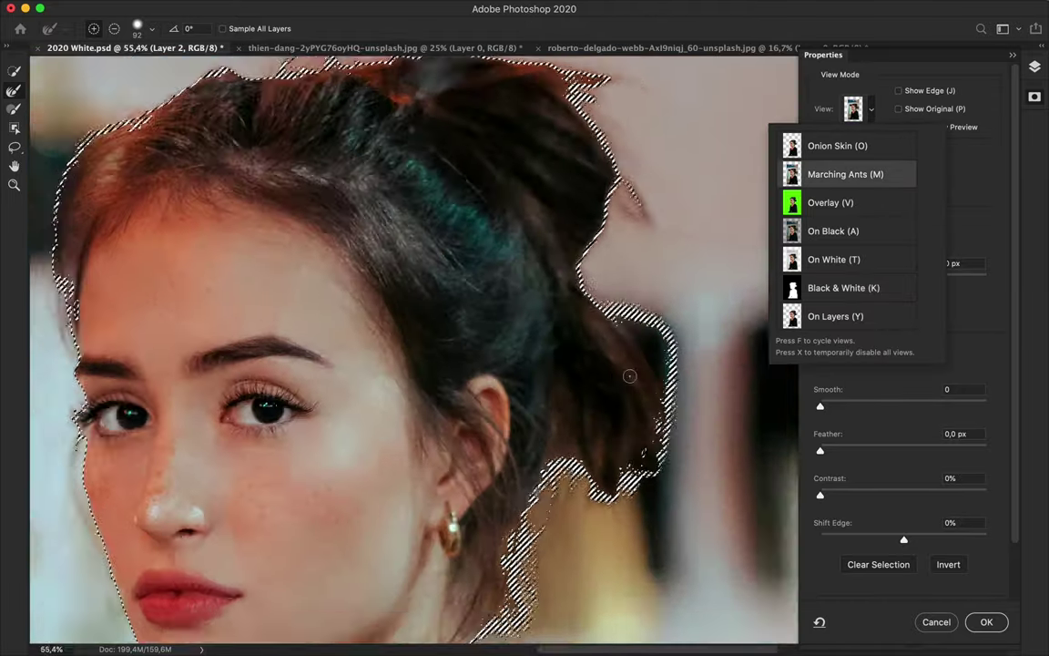
pyautogui.click(845, 174)
pyautogui.press('r')
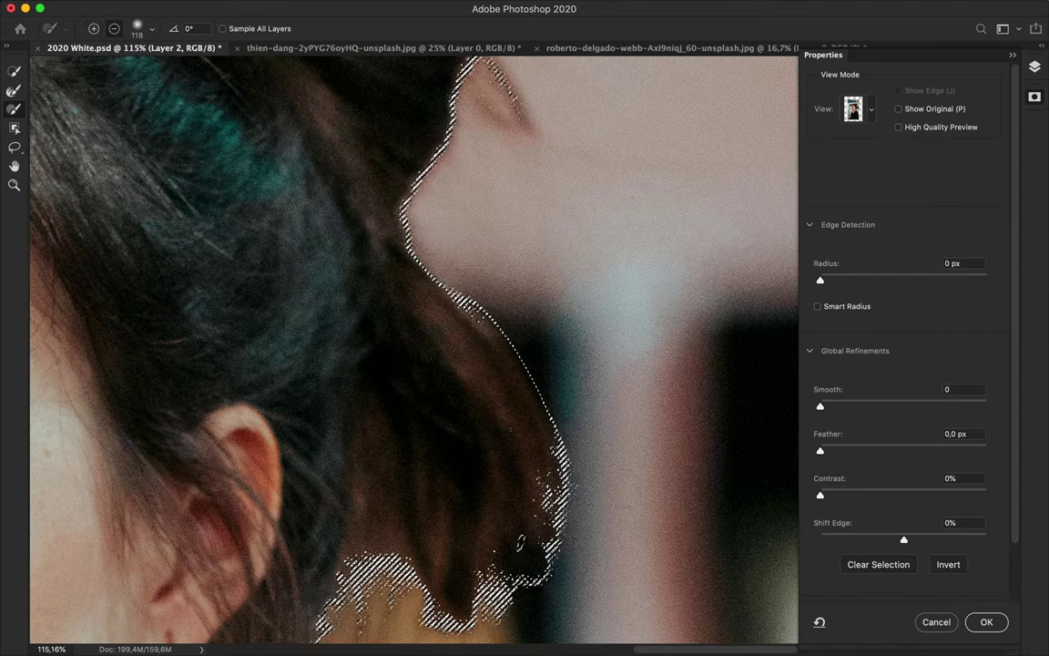
pyautogui.scroll(-10, 565, 510)
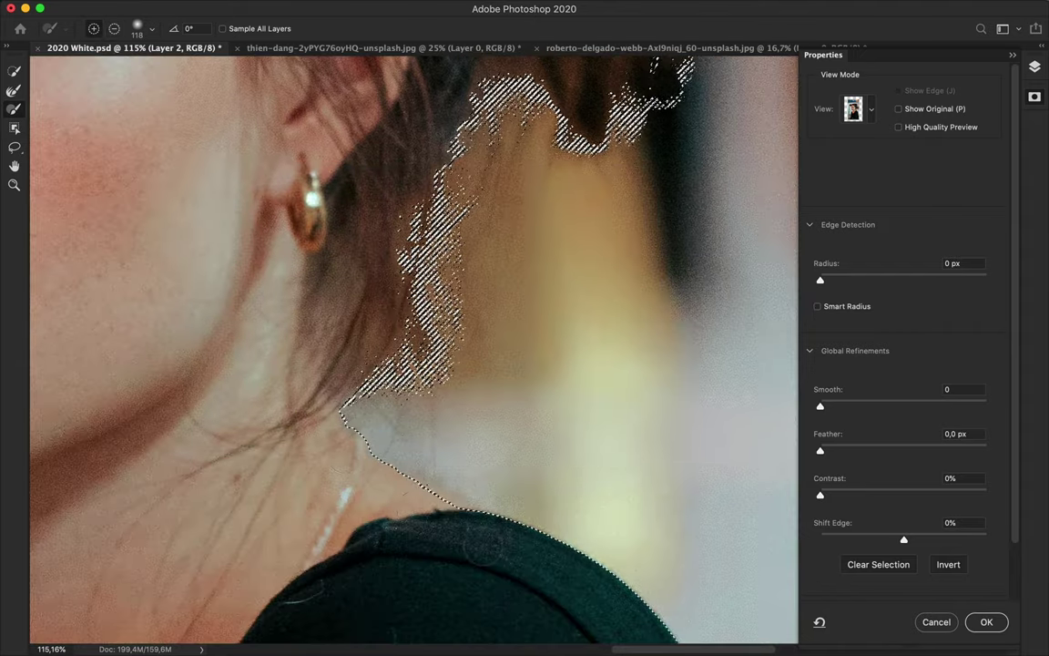
pyautogui.hscroll(-10, 363, 496)
pyautogui.scroll(10, 363, 496)
# - Examine the cutout from head to arms in the Overlay and Black & White views
pyautogui.click(871, 110)
pyautogui.click(813, 293)
pyautogui.scroll(-10, 434, 459)
pyautogui.click(810, 206)
pyautogui.scroll(-5, 386, 374)
pyautogui.scroll(-5, 379, 391)
pyautogui.scroll(-5, 374, 401)
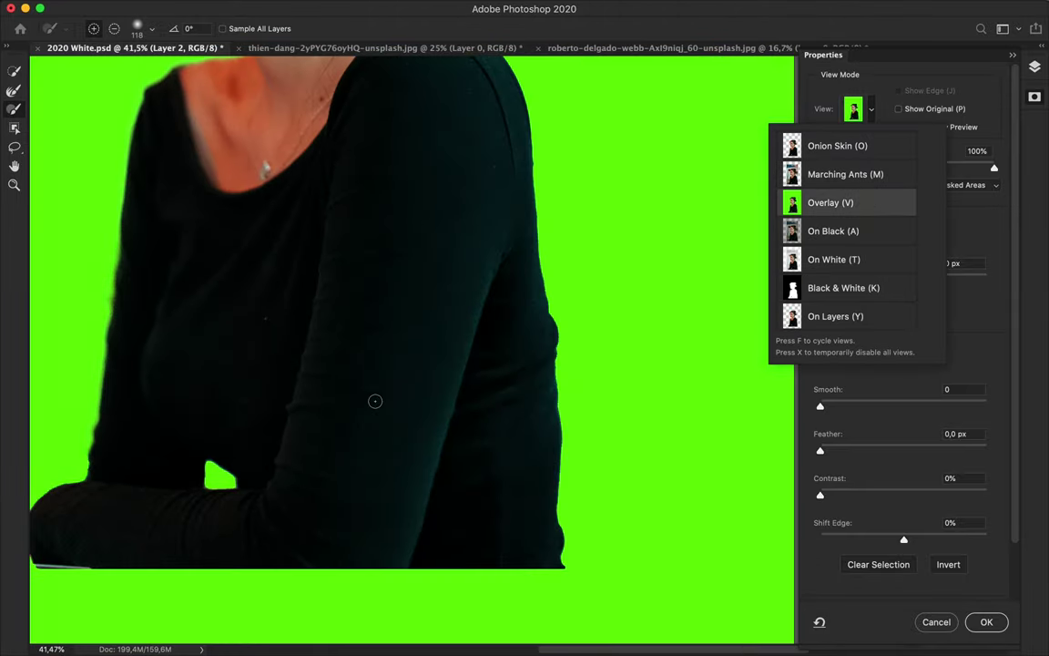
pyautogui.scroll(10, 374, 400)
pyautogui.click(816, 293)
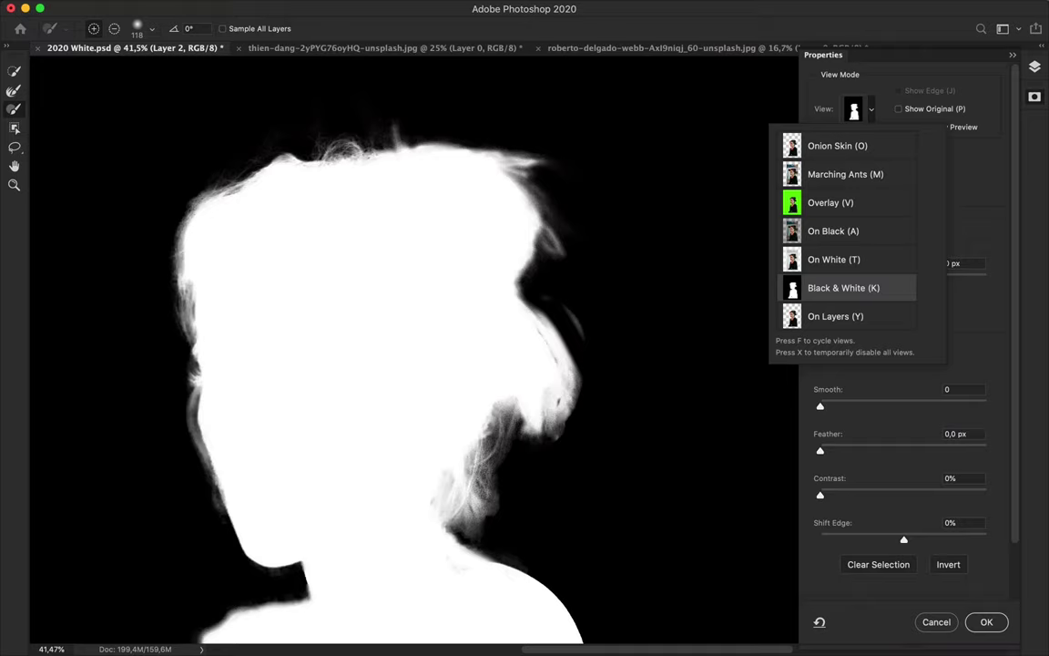
pyautogui.click(815, 288)
# - Refine the flyaway hair on top of the head with the Refine Edge Brush, and switch to Marching Ants view
pyautogui.press('r')
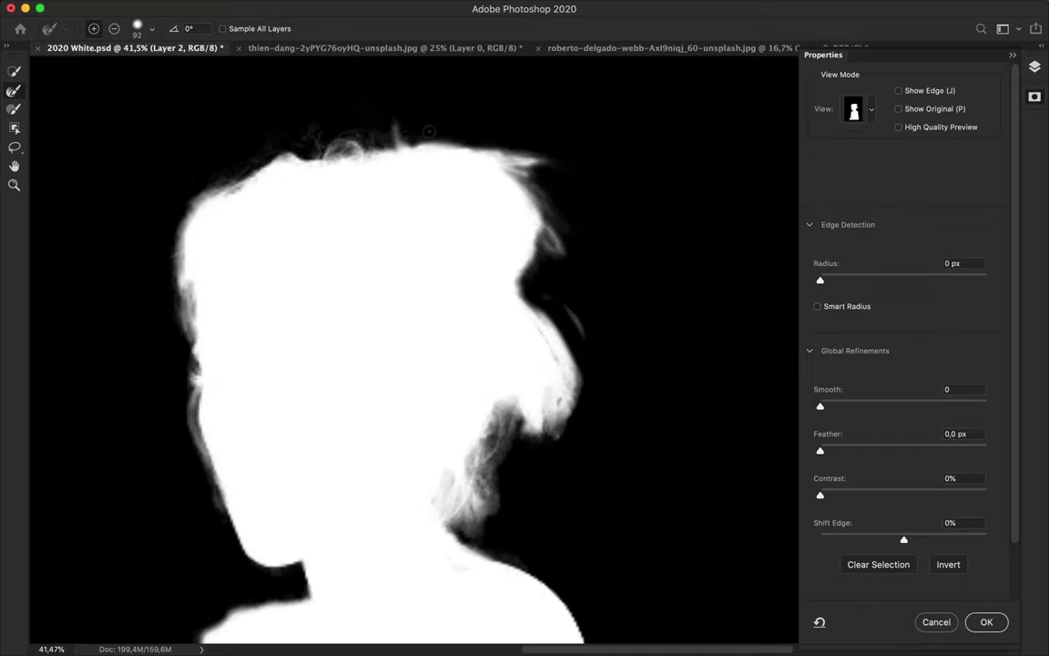
pyautogui.click(856, 109)
pyautogui.click(842, 173)
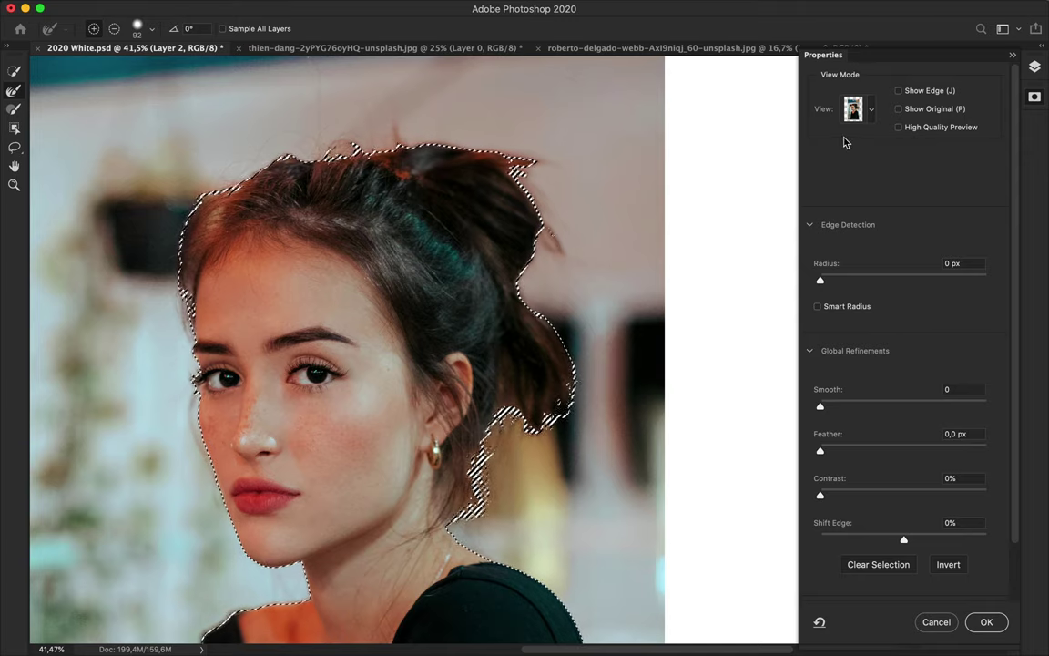
# - Refine the loose strands between the bun and the ponytail, using the On Black and Black & White views
pyautogui.click(854, 109)
pyautogui.click(833, 288)
pyautogui.click(830, 237)
pyautogui.click(573, 323)
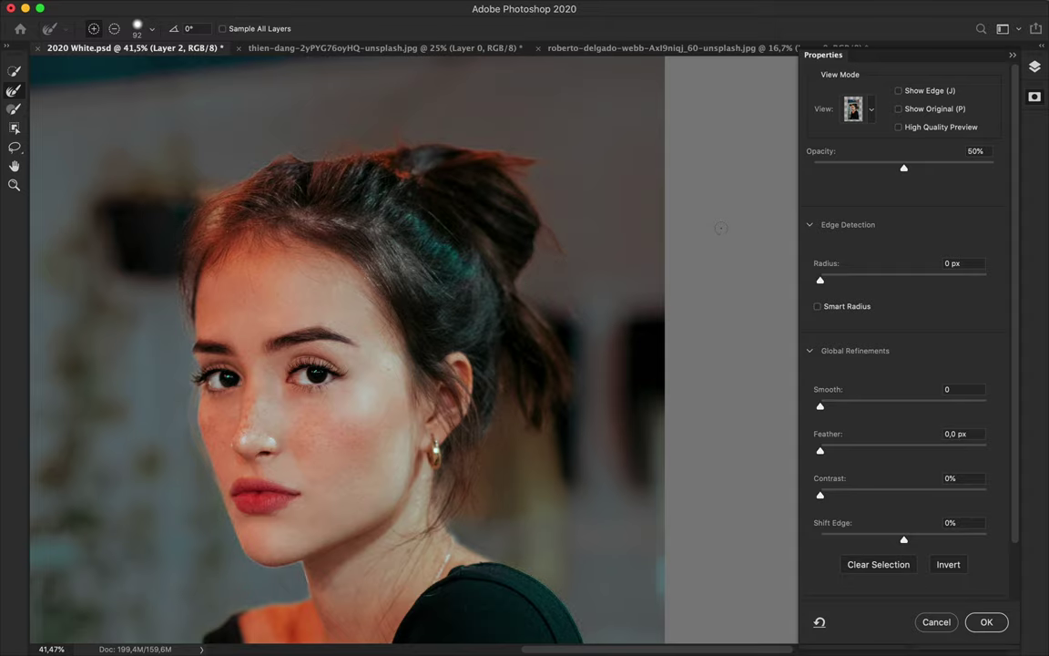
pyautogui.click(861, 110)
pyautogui.click(833, 287)
pyautogui.click(553, 287)
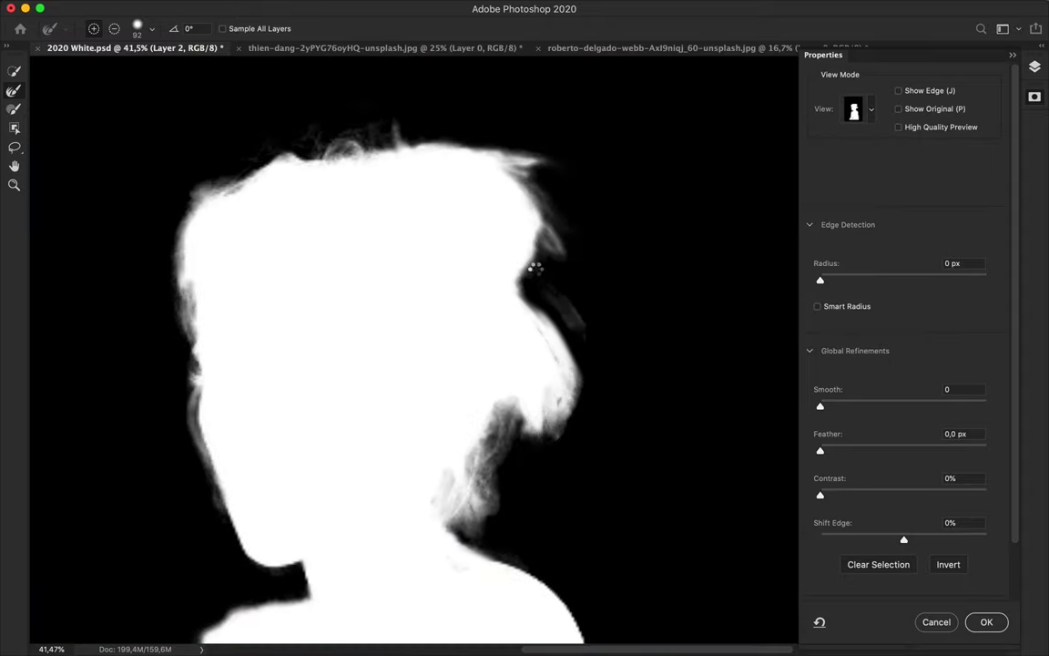
# - Check the mask in Overlay view and subtract excess background beside the ponytail with the Brush tool in On White view
pyautogui.click(870, 110)
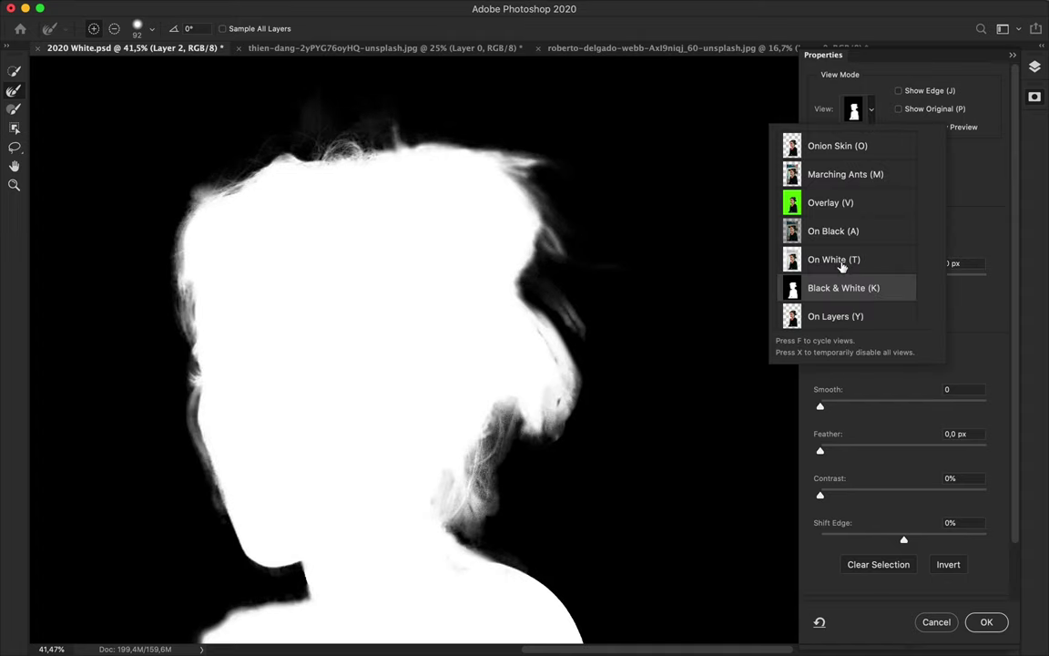
pyautogui.click(824, 202)
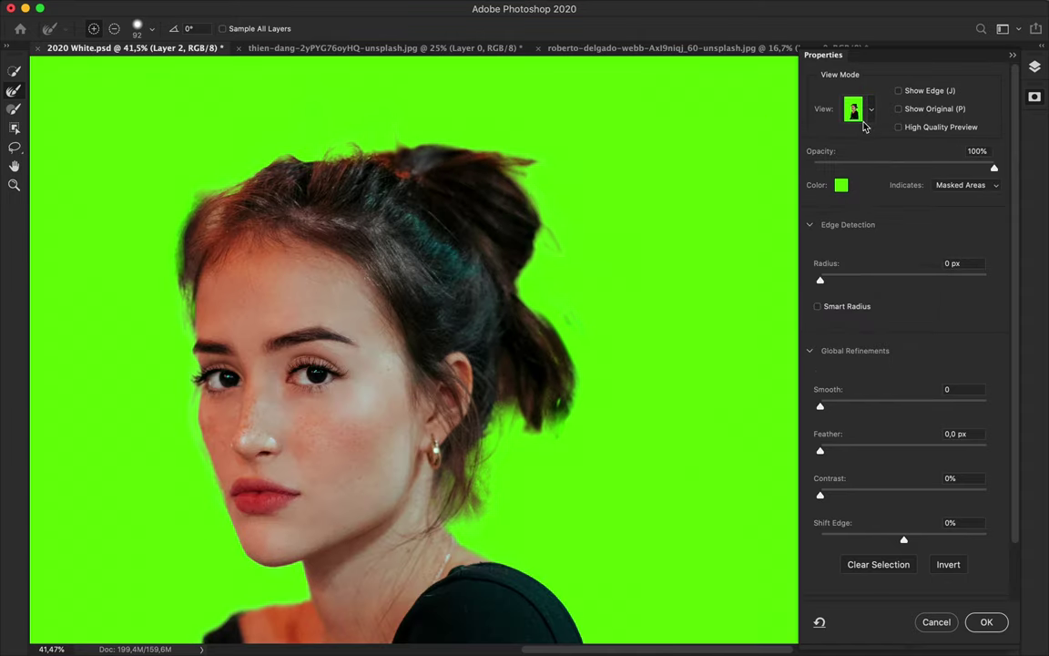
pyautogui.click(868, 111)
pyautogui.click(834, 259)
pyautogui.scroll(5, 559, 309)
pyautogui.click(18, 110)
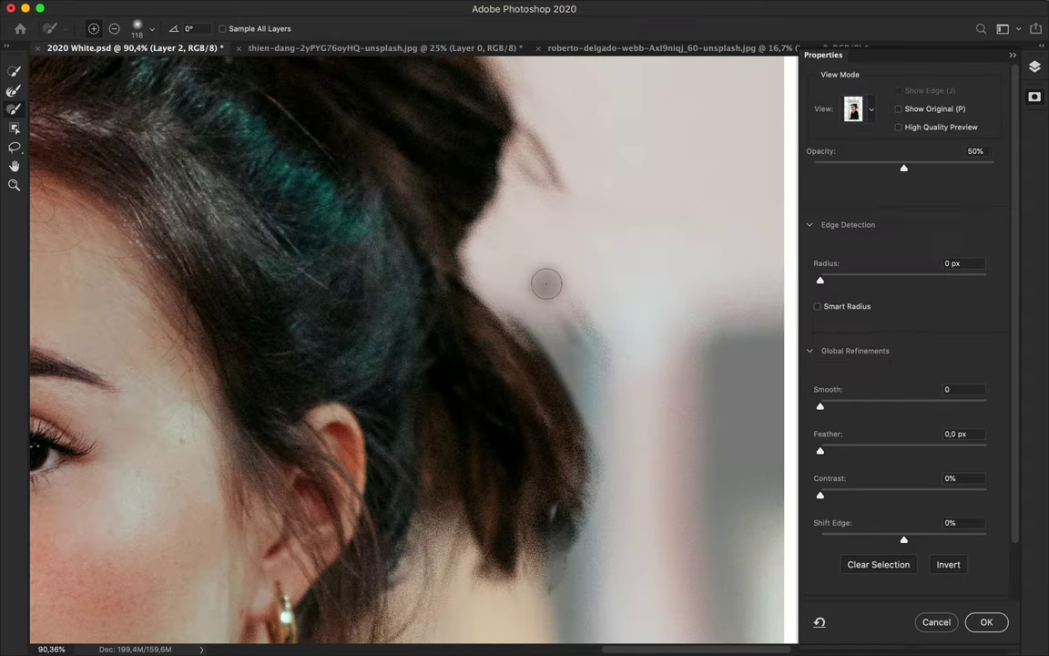
pyautogui.click(115, 29)
pyautogui.scroll(4, 647, 382)
pyautogui.scroll(2, 648, 382)
# - Refine the upper hairline with the Refine Edge Brush, checking it in the On Black and Black & White views
pyautogui.press('r')
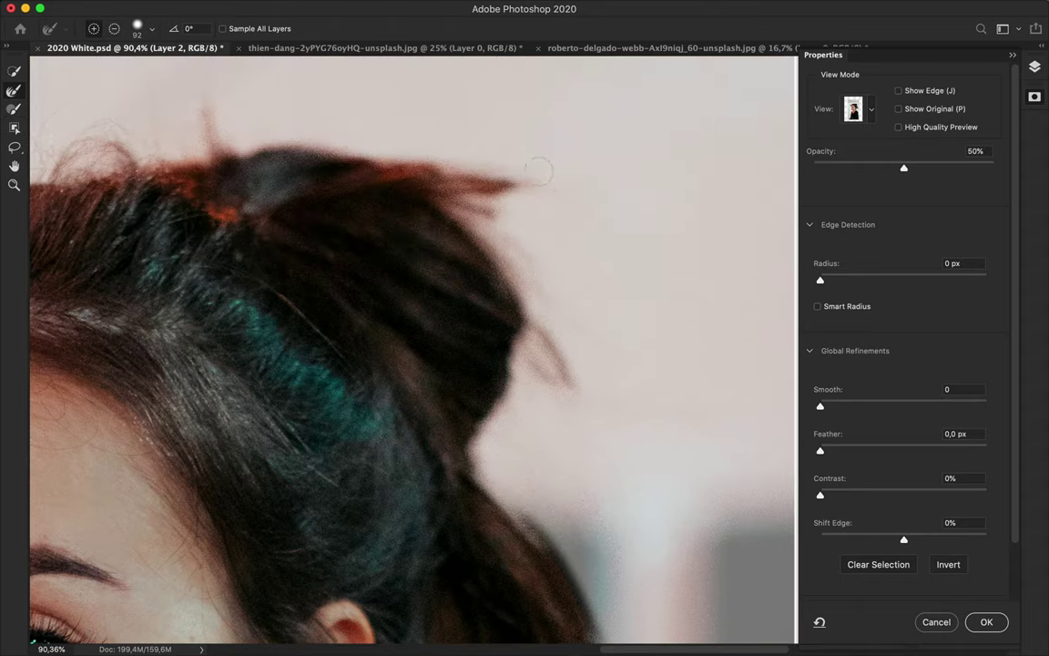
pyautogui.click(871, 111)
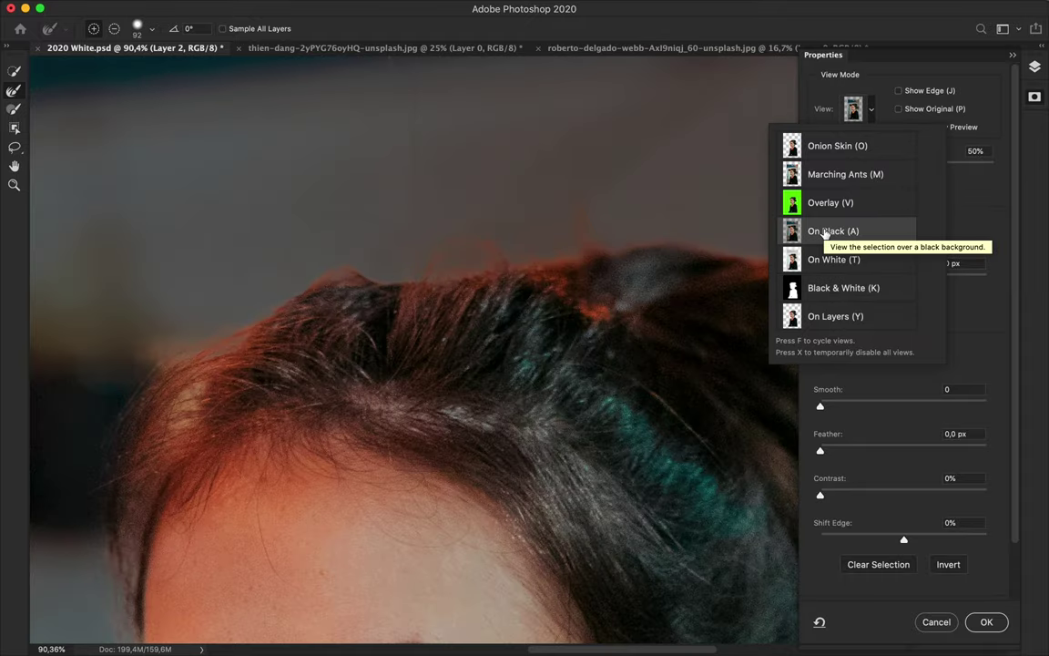
pyautogui.click(830, 288)
pyautogui.click(212, 398)
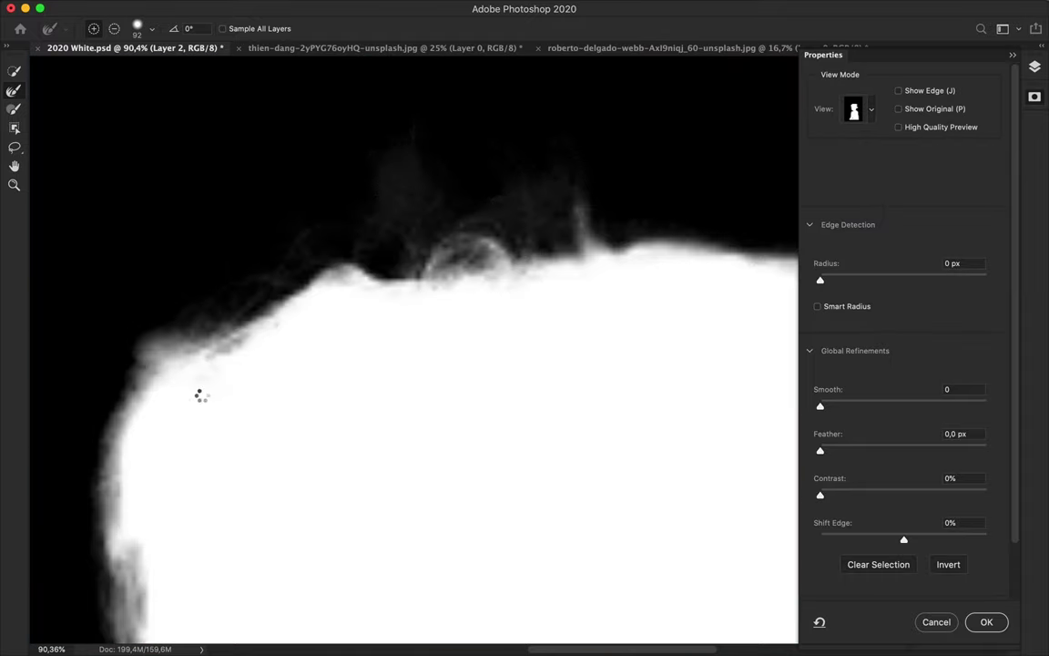
# - Brush over the hair edge from the temple toward the crown with the Refine Edge Brush in Marching Ants view
pyautogui.click(854, 110)
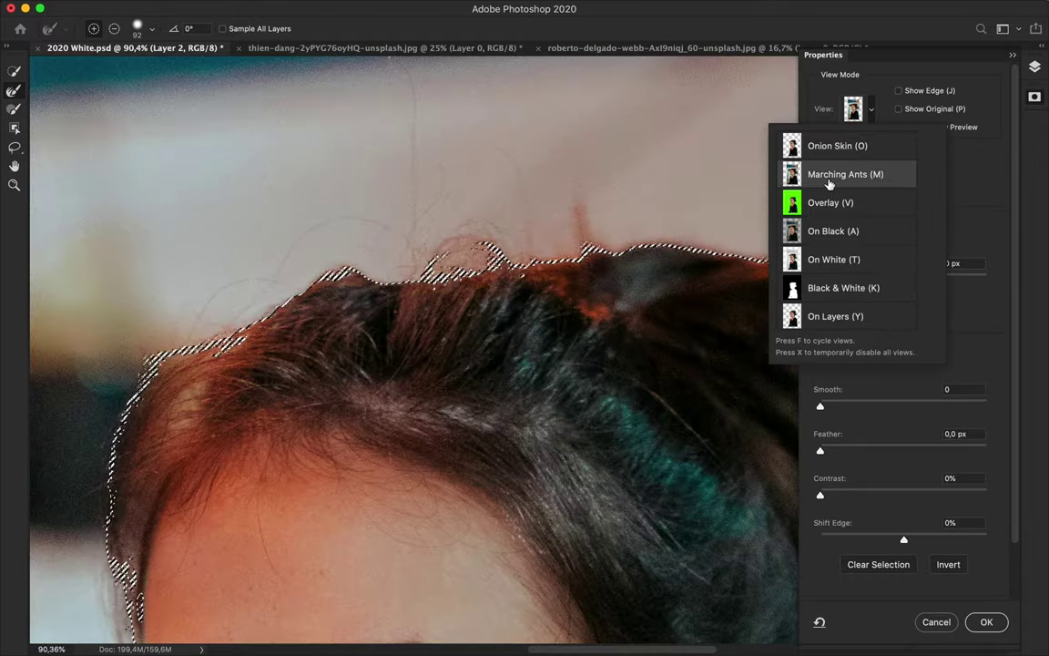
pyautogui.click(837, 177)
pyautogui.moveTo(143, 488); pyautogui.dragTo(175, 393)
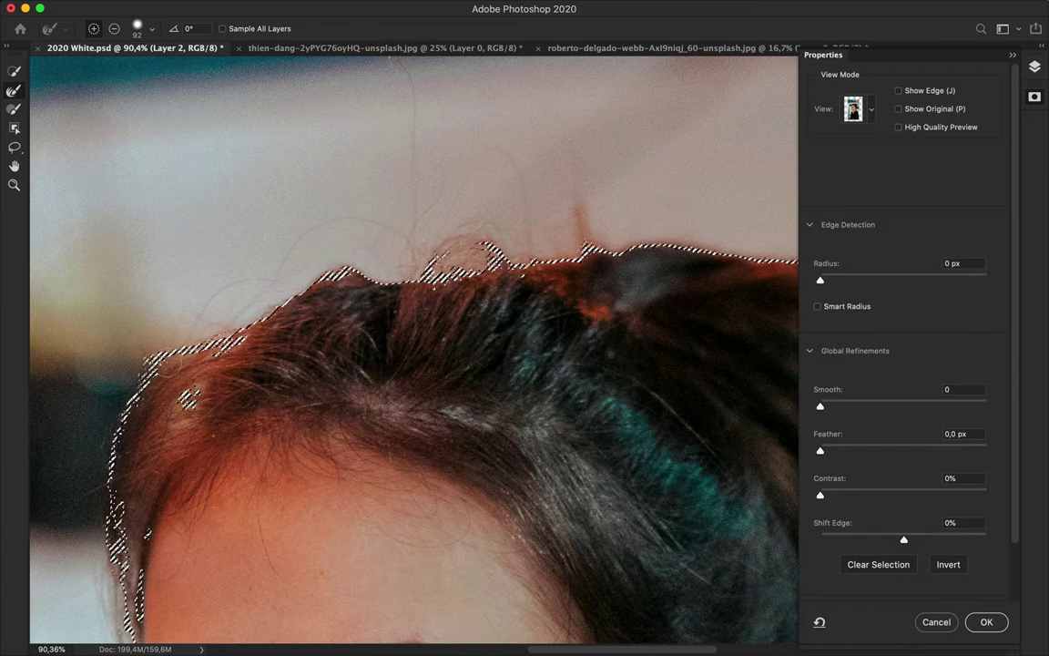
pyautogui.moveTo(210, 355); pyautogui.dragTo(298, 283)
# - Refine the temple hair and the upper hair outline in Black & White view
pyautogui.click(854, 110)
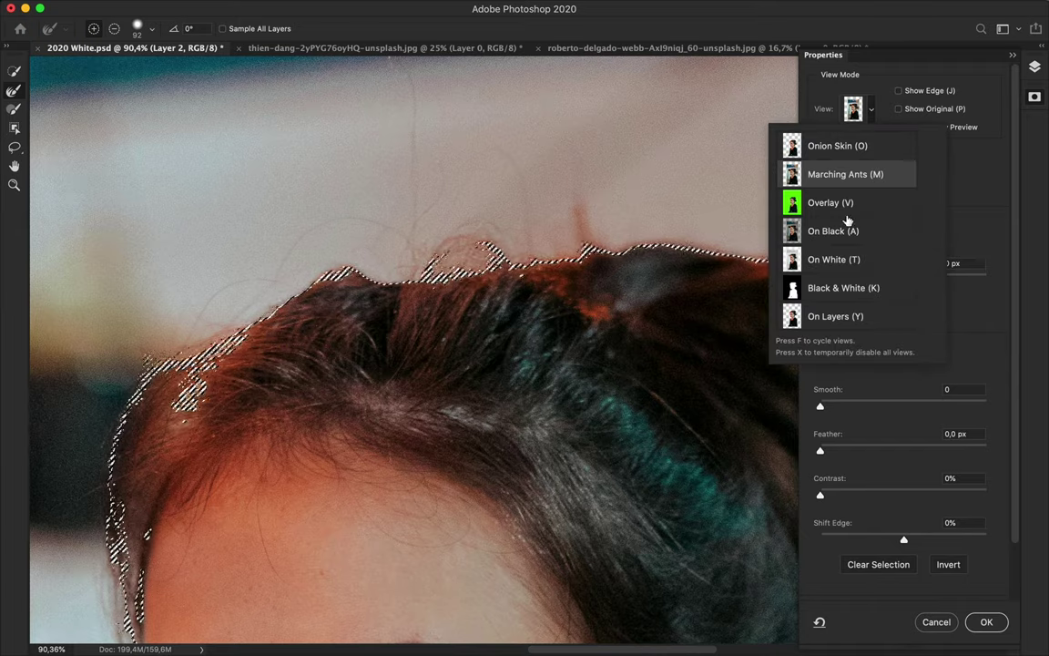
pyautogui.click(843, 290)
pyautogui.moveTo(137, 487)
pyautogui.mouseDown()
pyautogui.moveTo(106, 236)
pyautogui.moveTo(130, 517)
pyautogui.mouseUp()
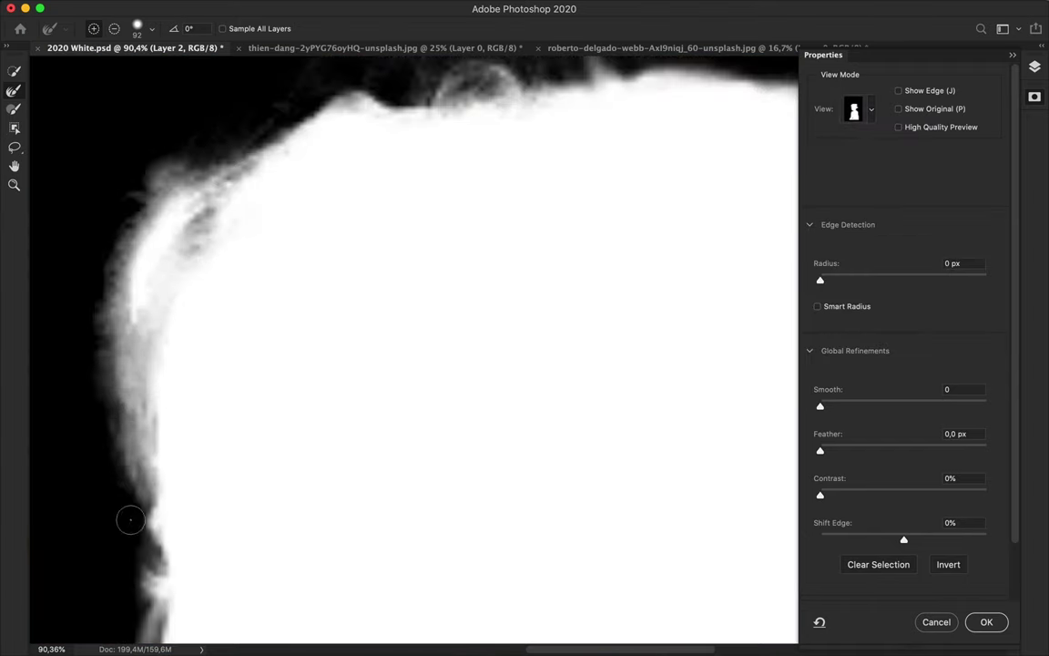
pyautogui.moveTo(153, 187); pyautogui.dragTo(270, 124)
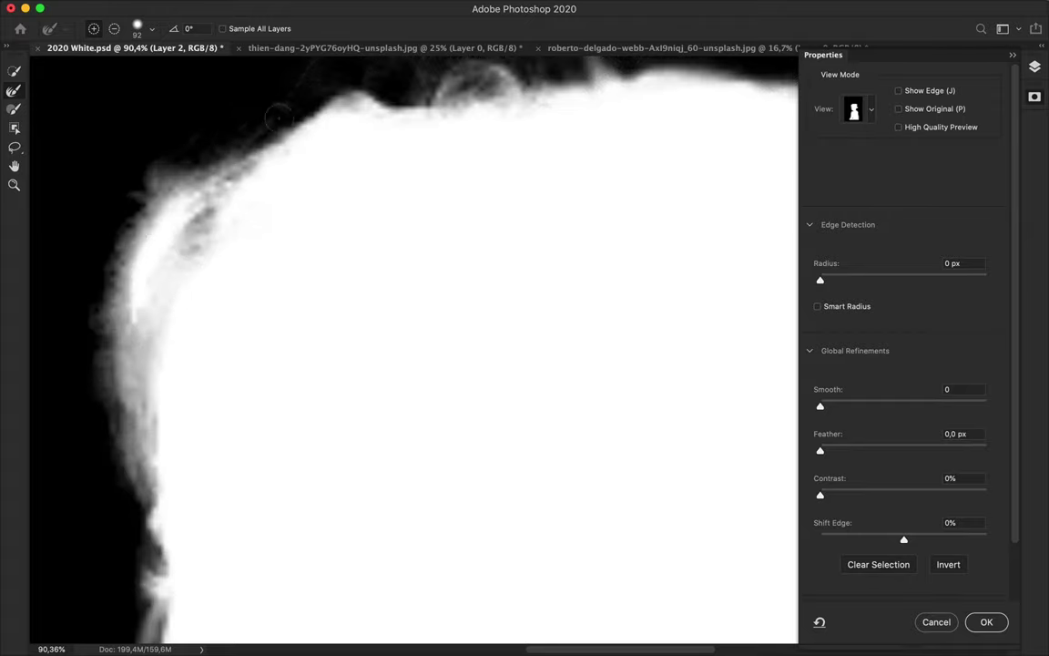
# - Check the hair mask in the Black & White and Overlay views and accept the Select and Mask refinement
pyautogui.click(856, 109)
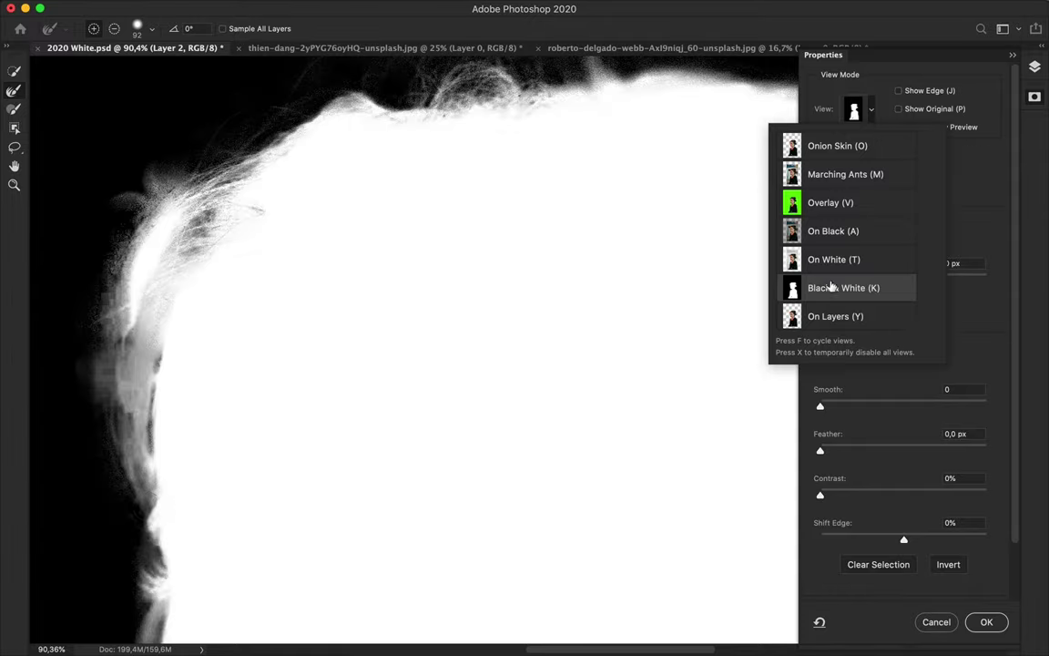
pyautogui.click(834, 288)
pyautogui.click(856, 111)
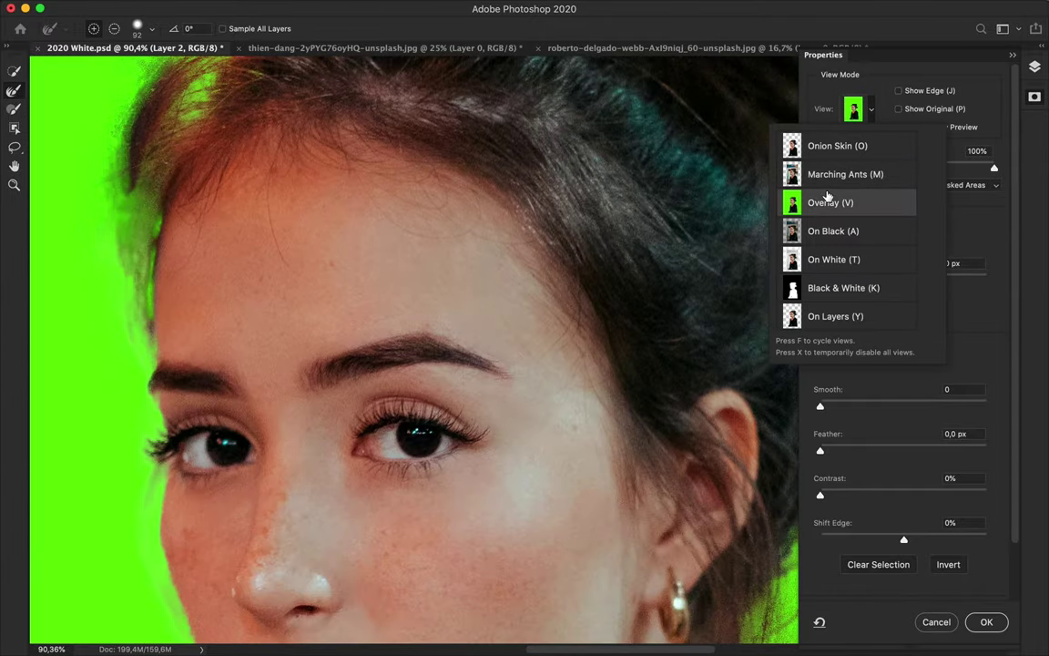
pyautogui.click(828, 202)
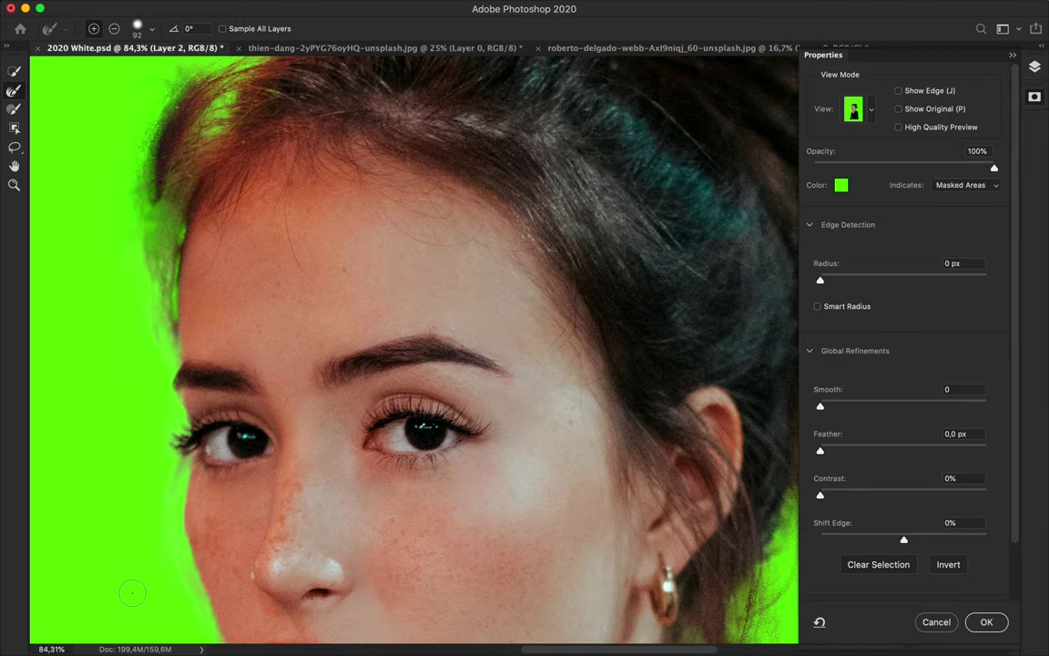
pyautogui.scroll(-4, 134, 590)
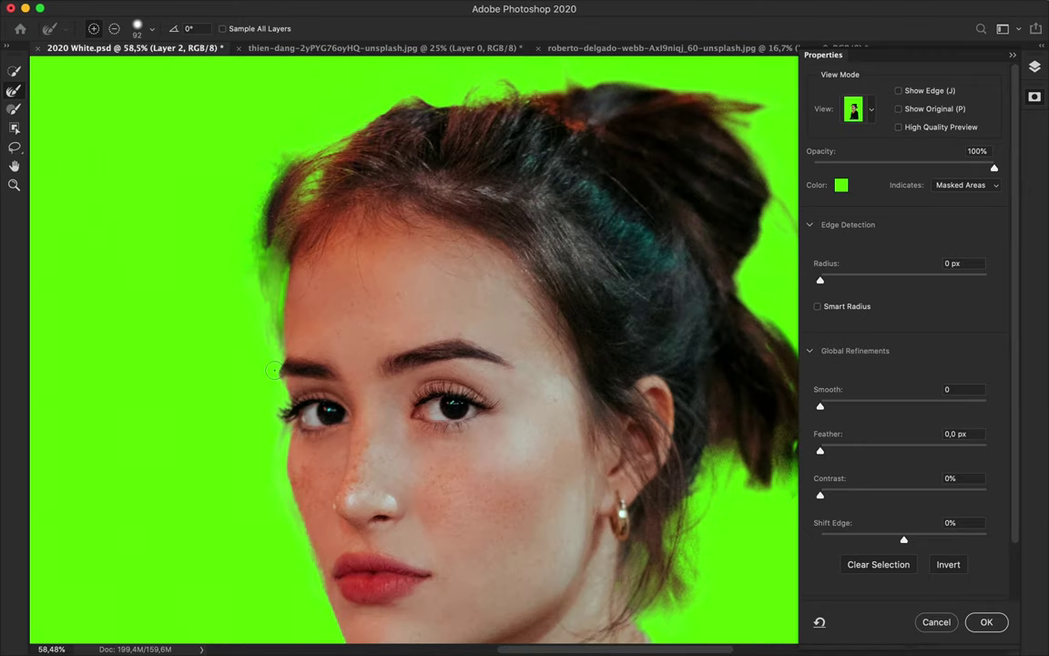
pyautogui.click(854, 110)
pyautogui.click(845, 289)
pyautogui.scroll(6, 337, 244)
pyautogui.click(977, 621)
# - Duplicate the portrait layer and sample colours from the photo's background with the Eyedropper
pyautogui.scroll(-10, 516, 347)
pyautogui.moveTo(931, 359); pyautogui.dragTo(931, 344)
pyautogui.press('i')
pyautogui.click(682, 181)
pyautogui.click(524, 135)
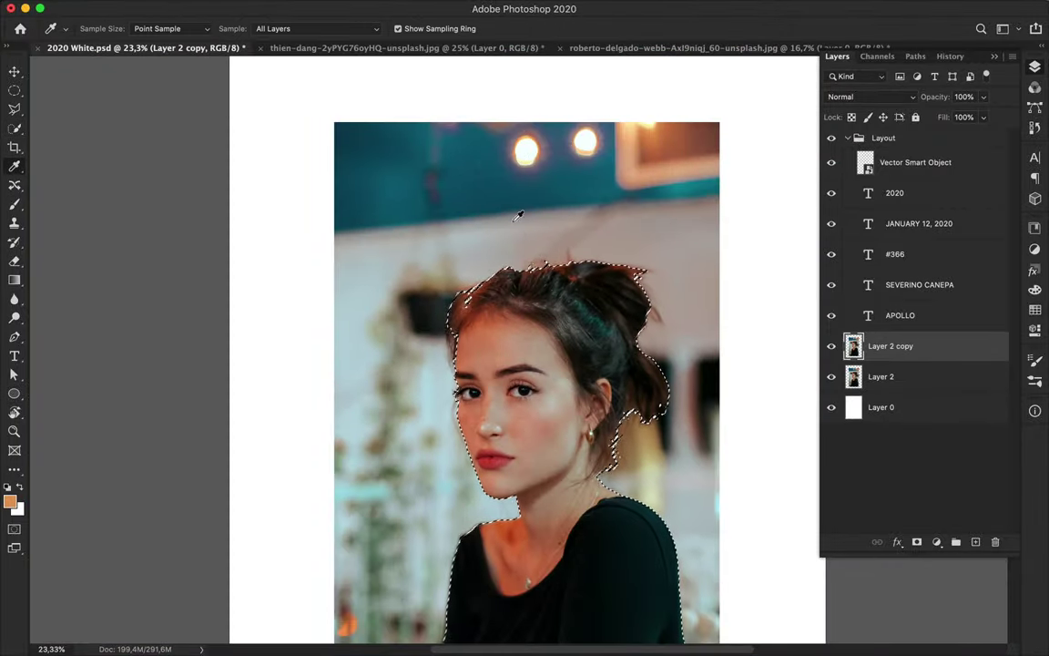
pyautogui.scroll(-1, 520, 216)
# - Isolate the woman on Layer 2 copy with the original photo layer hidden, and reposition the cutout on the page
pyautogui.click(832, 377)
pyautogui.press('m')
pyautogui.click(644, 391)
pyautogui.press('v')
pyautogui.moveTo(570, 456); pyautogui.dragTo(558, 321)
pyautogui.scroll(-2, 573, 282)
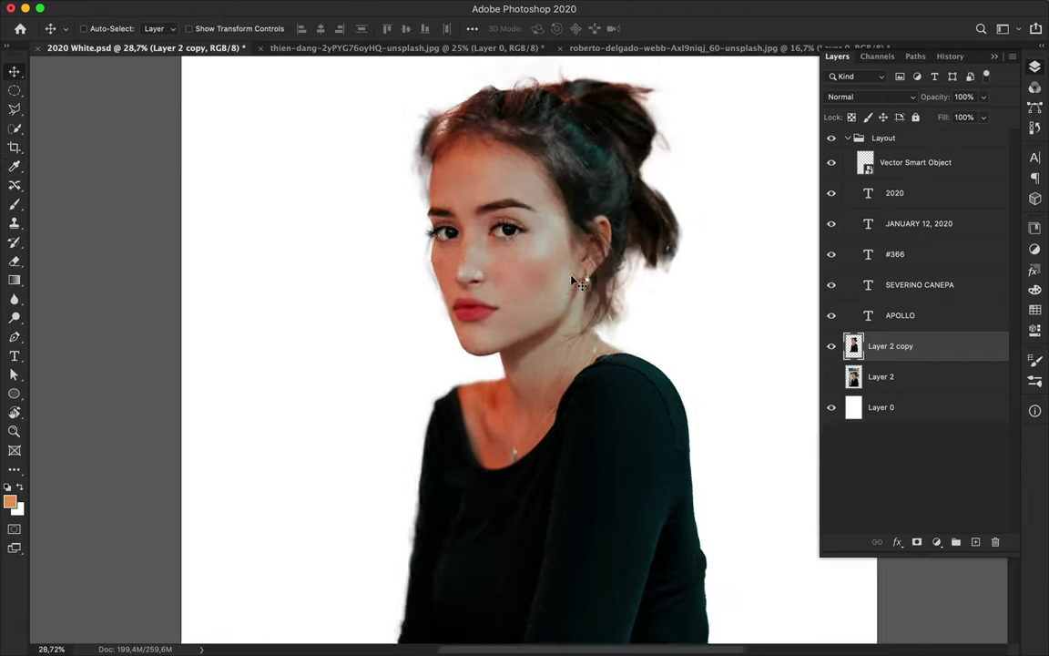
# - Select Layer 0 and switch the shape tool's fill to a gradient, with the colour swatches open
pyautogui.click(880, 407)
pyautogui.press('u')
pyautogui.click(161, 28)
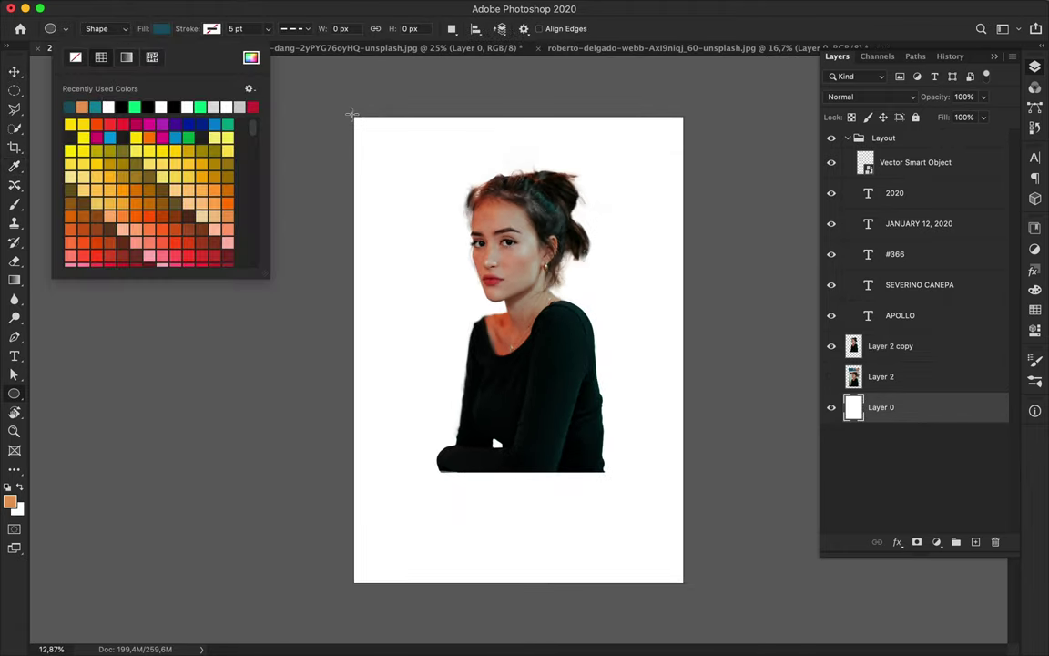
pyautogui.click(128, 57)
pyautogui.click(93, 124)
pyautogui.click(1036, 310)
# - Set the first stop of the fill gradient to the dark teal swatch
pyautogui.click(164, 30)
pyautogui.doubleClick(68, 224)
pyautogui.moveTo(847, 83); pyautogui.dragTo(718, 89)
pyautogui.click(806, 239)
pyautogui.click(743, 113)
# - Set the end stop of the fill gradient to the near-black #020403 sampled from the woman's sweater
pyautogui.doubleClick(252, 224)
pyautogui.click(520, 402)
pyautogui.click(507, 426)
pyautogui.click(743, 114)
pyautogui.scroll(-2, 372, 319)
pyautogui.doubleClick(252, 224)
pyautogui.click(502, 399)
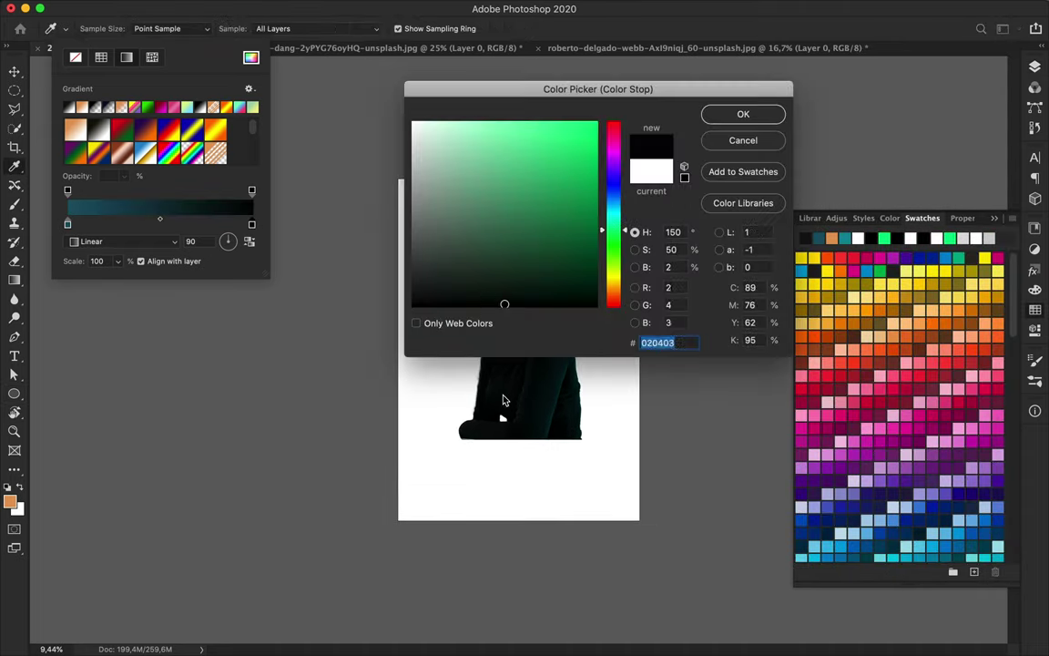
pyautogui.press('Return')
# - Draw a gradient-filled rectangle of about 7158 × 10073 px over the whole page and rotate its gradient to put teal at the top
pyautogui.click(15, 395)
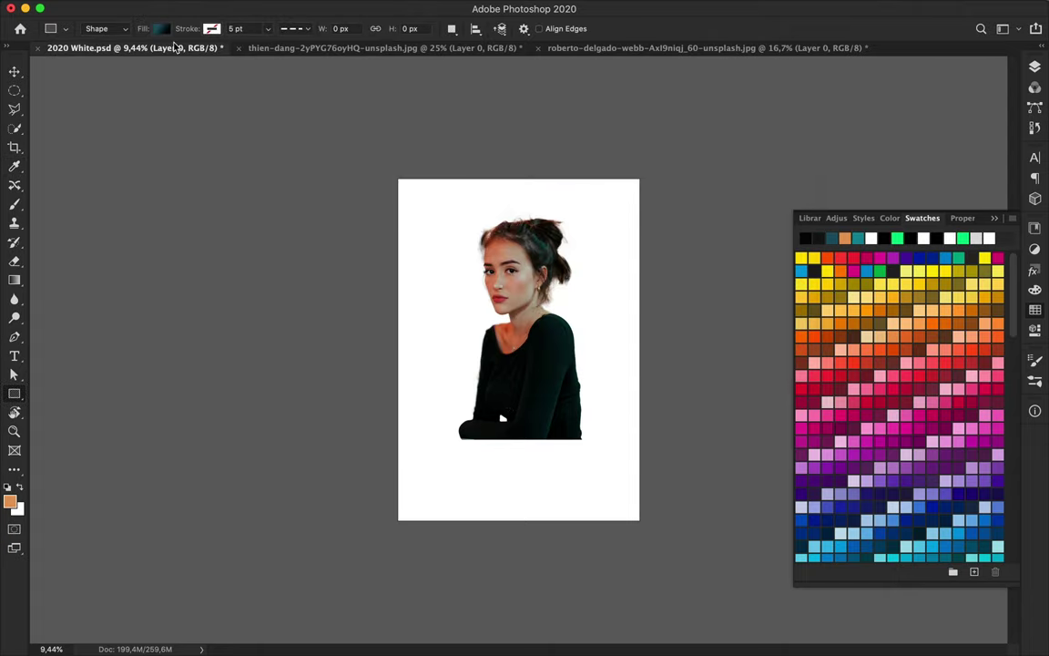
pyautogui.moveTo(397, 178); pyautogui.dragTo(643, 522)
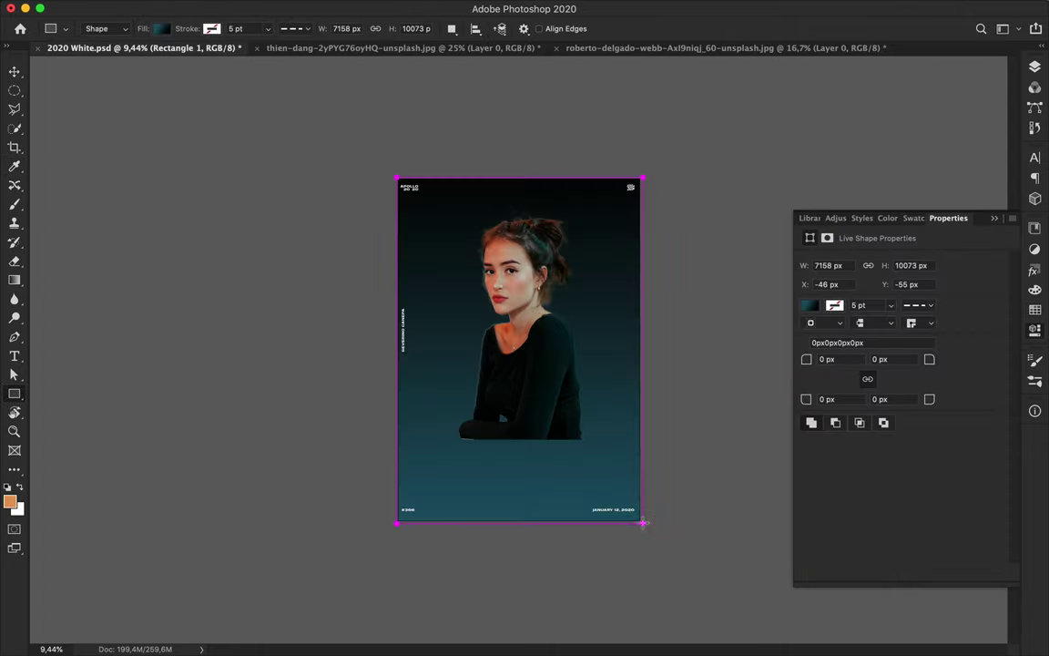
pyautogui.click(162, 29)
pyautogui.moveTo(229, 252)
pyautogui.mouseDown()
pyautogui.moveTo(227, 234)
pyautogui.moveTo(233, 244)
pyautogui.mouseUp()
# - Select the woman's cutout layer and set the Eraser's brush size to 7 px for the chin edge
pyautogui.click(590, 349)
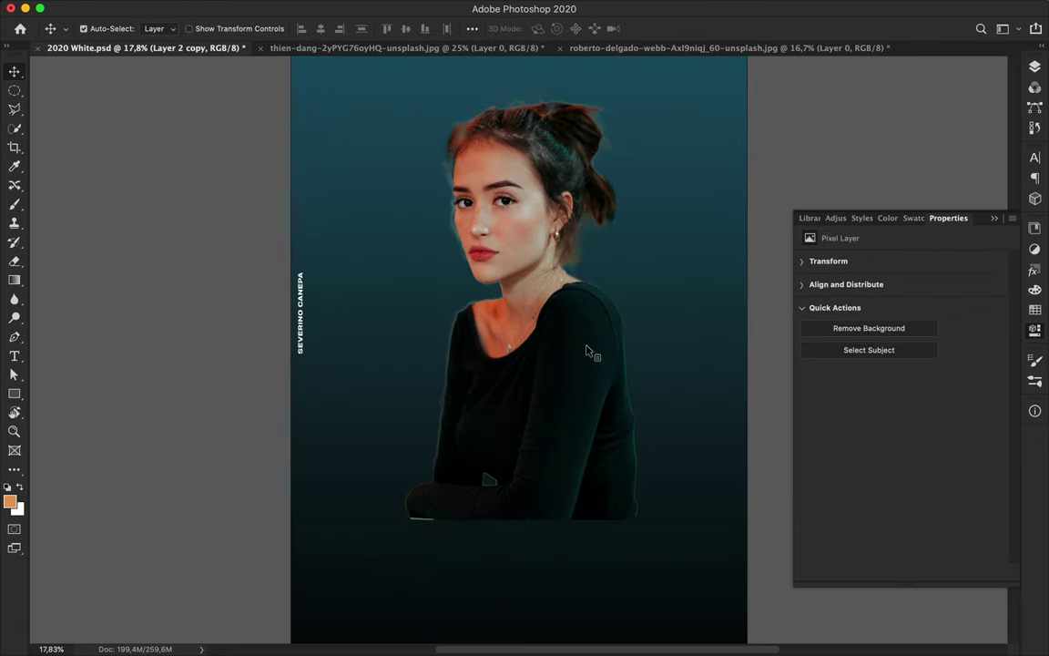
pyautogui.scroll(-2, 587, 433)
pyautogui.scroll(5, 587, 431)
pyautogui.hscroll(-4, 588, 431)
pyautogui.scroll(-3, 588, 431)
pyautogui.press('e')
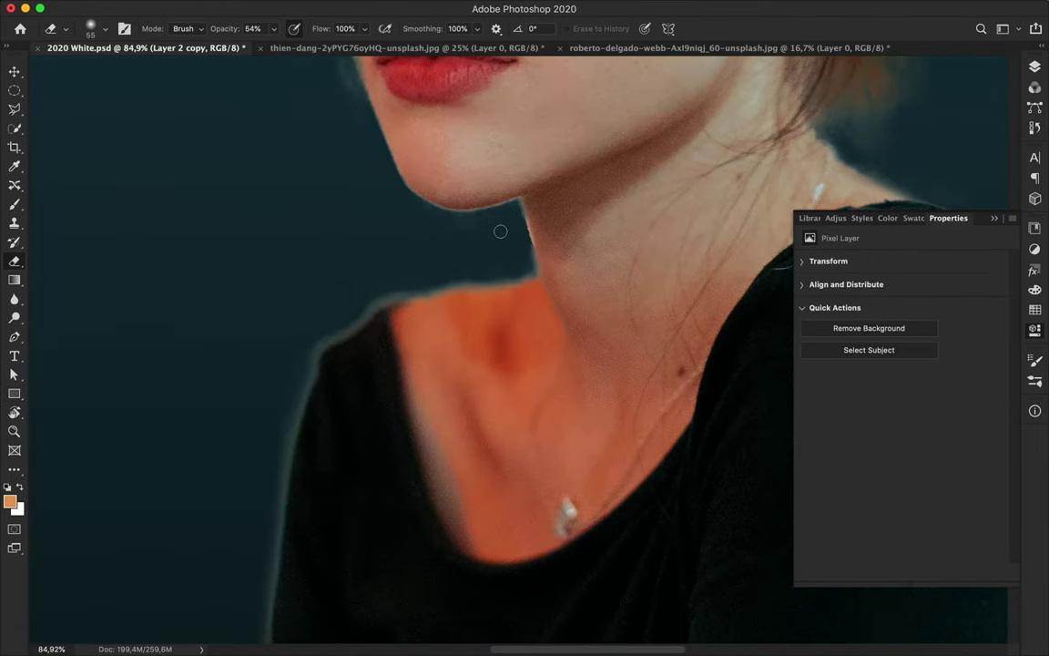
pyautogui.scroll(4, 499, 230)
pyautogui.click(102, 29)
pyautogui.scroll(2, 334, 207)
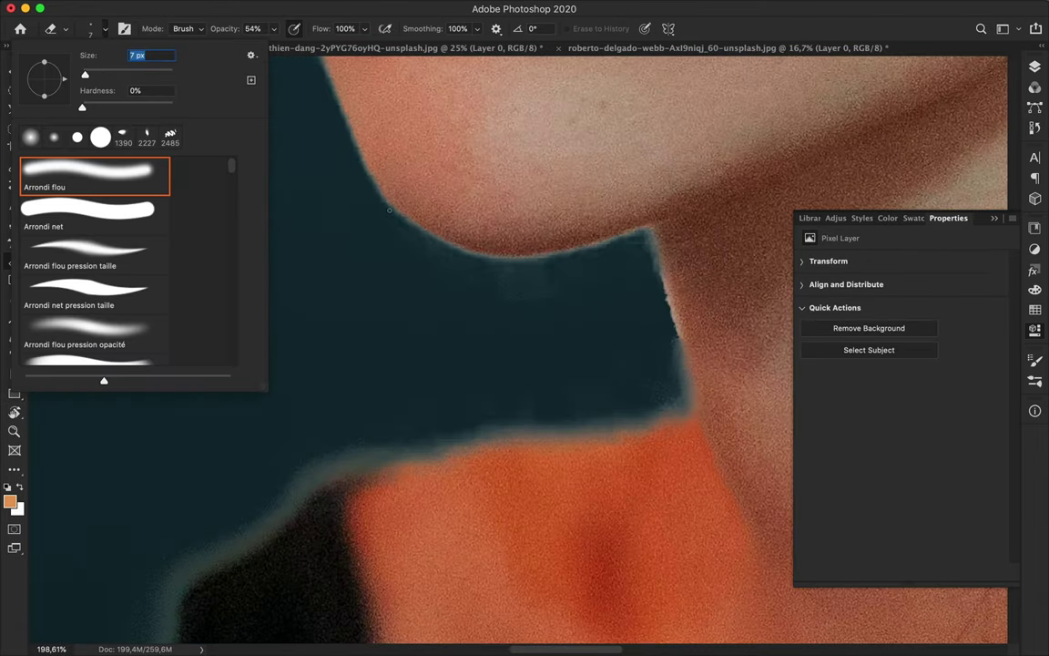
pyautogui.press('Return')
# - Erase the light fringe along the jawline, neck and collar, raising the Eraser to 22 px and 100% opacity
pyautogui.click(108, 32)
pyautogui.moveTo(80, 68); pyautogui.dragTo(85, 69)
pyautogui.moveTo(369, 189); pyautogui.dragTo(377, 199)
pyautogui.moveTo(458, 257); pyautogui.dragTo(413, 231)
pyautogui.click(274, 30)
pyautogui.click(276, 43)
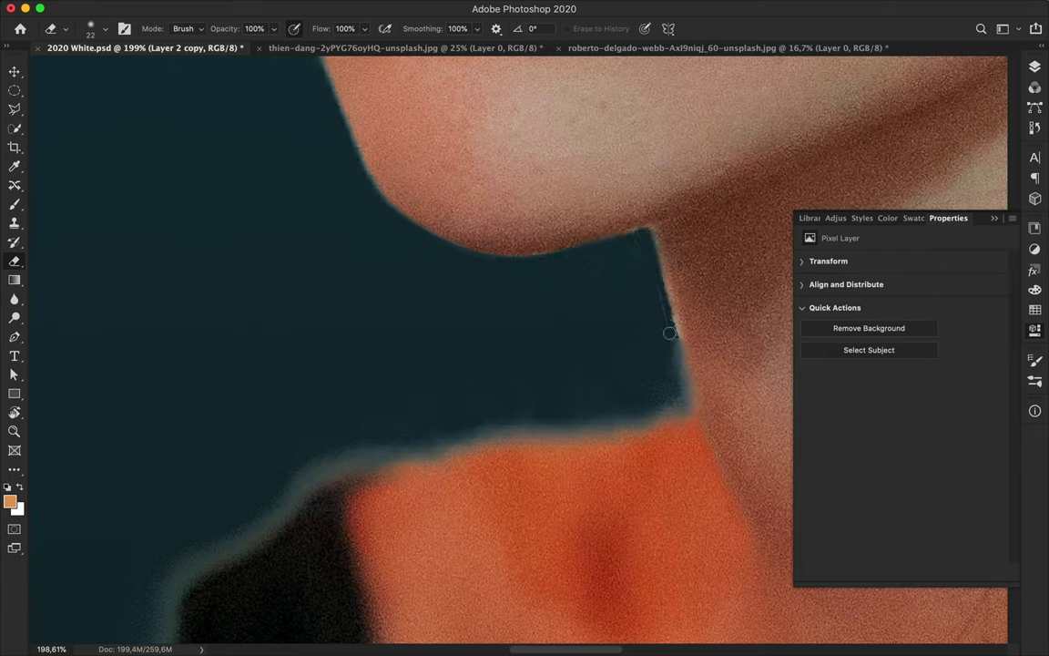
pyautogui.moveTo(671, 414)
pyautogui.mouseDown()
pyautogui.moveTo(336, 471)
pyautogui.moveTo(174, 599)
pyautogui.moveTo(367, 454)
pyautogui.moveTo(204, 561)
pyautogui.moveTo(601, 428)
pyautogui.mouseUp()
# - Erase the leftover fringe between the neck and the front shoulder with a 78 px Eraser
pyautogui.click(105, 30)
pyautogui.moveTo(89, 68); pyautogui.dragTo(104, 68)
pyautogui.moveTo(583, 262); pyautogui.dragTo(624, 270)
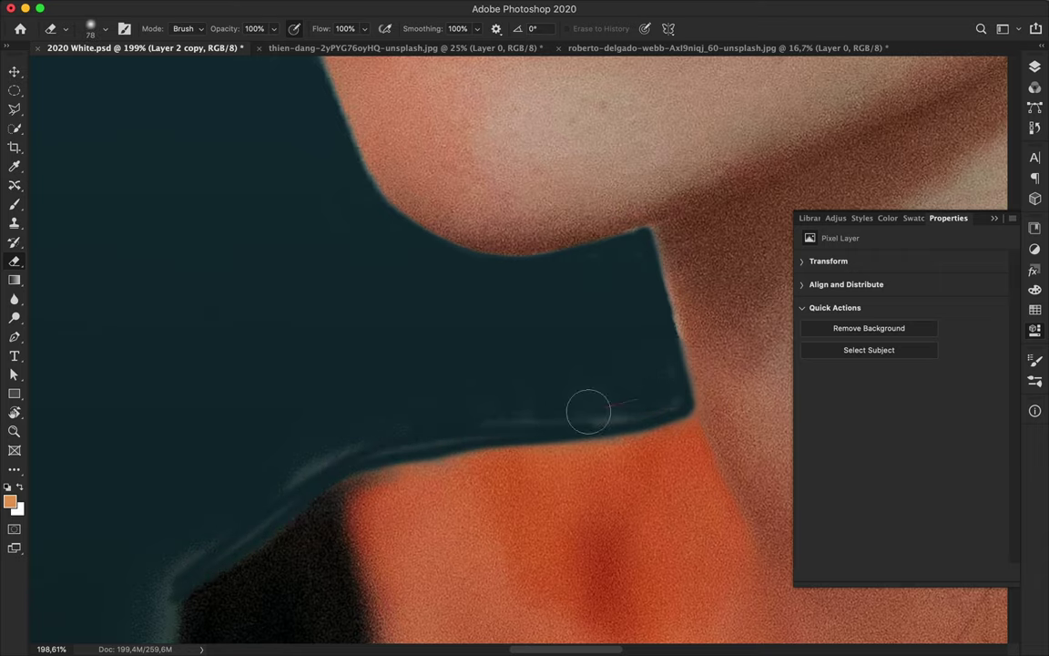
pyautogui.moveTo(588, 411)
pyautogui.mouseDown()
pyautogui.moveTo(343, 446)
pyautogui.moveTo(162, 580)
pyautogui.mouseUp()
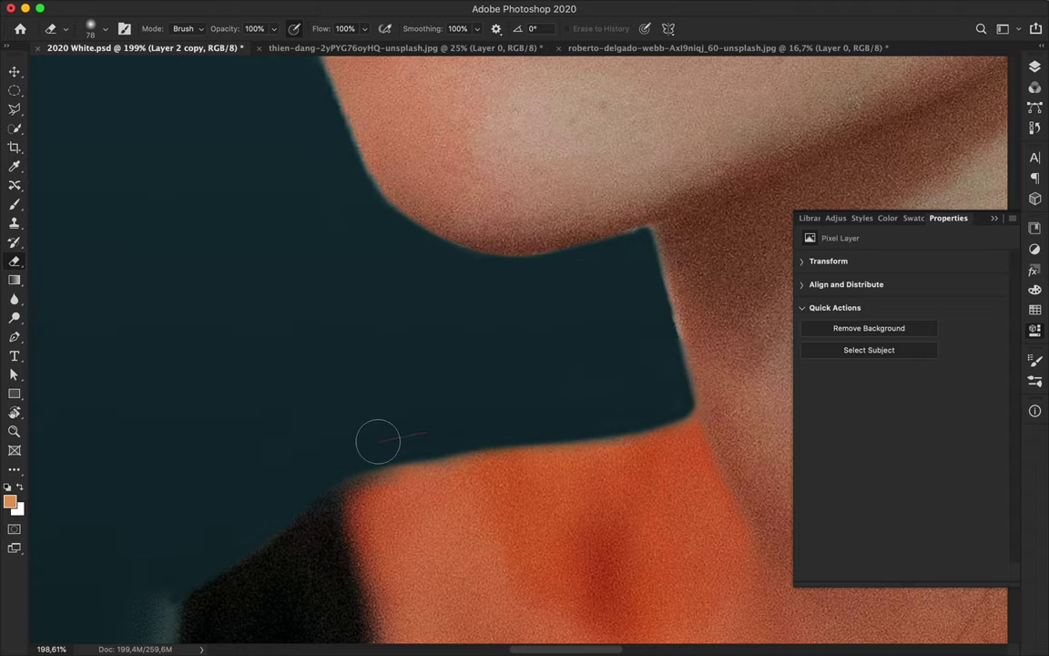
# - Erase the light fringe from the front shoulder down the sleeve and around the bent elbow
pyautogui.scroll(-4, 639, 311)
pyautogui.hscroll(-5, 639, 312)
pyautogui.moveTo(582, 244)
pyautogui.mouseDown()
pyautogui.moveTo(496, 548)
pyautogui.moveTo(529, 453)
pyautogui.mouseUp()
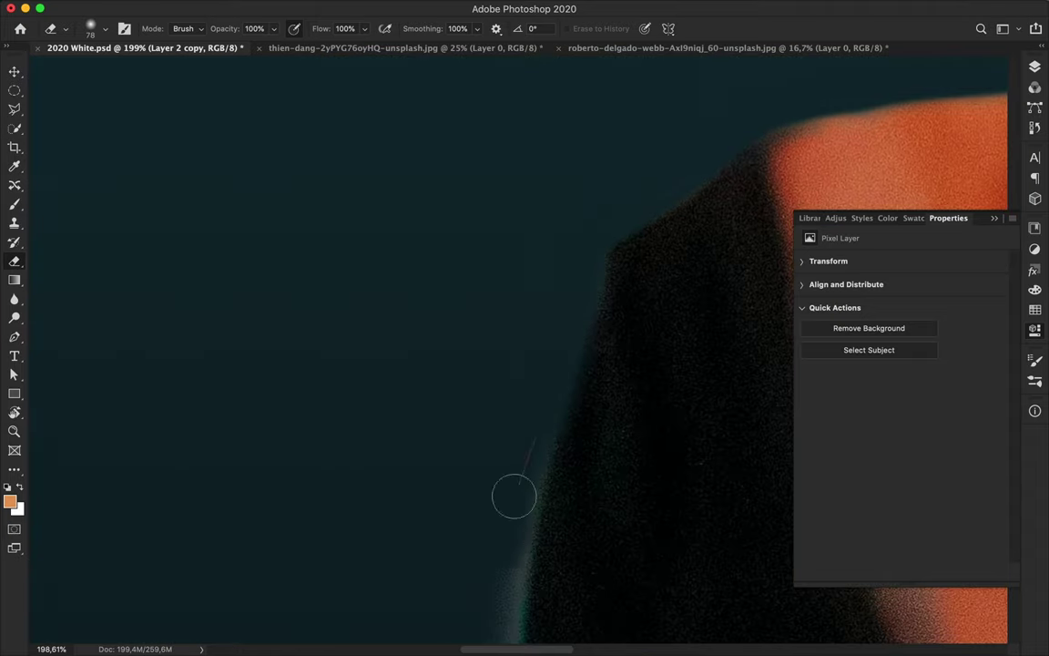
pyautogui.scroll(-5, 543, 398)
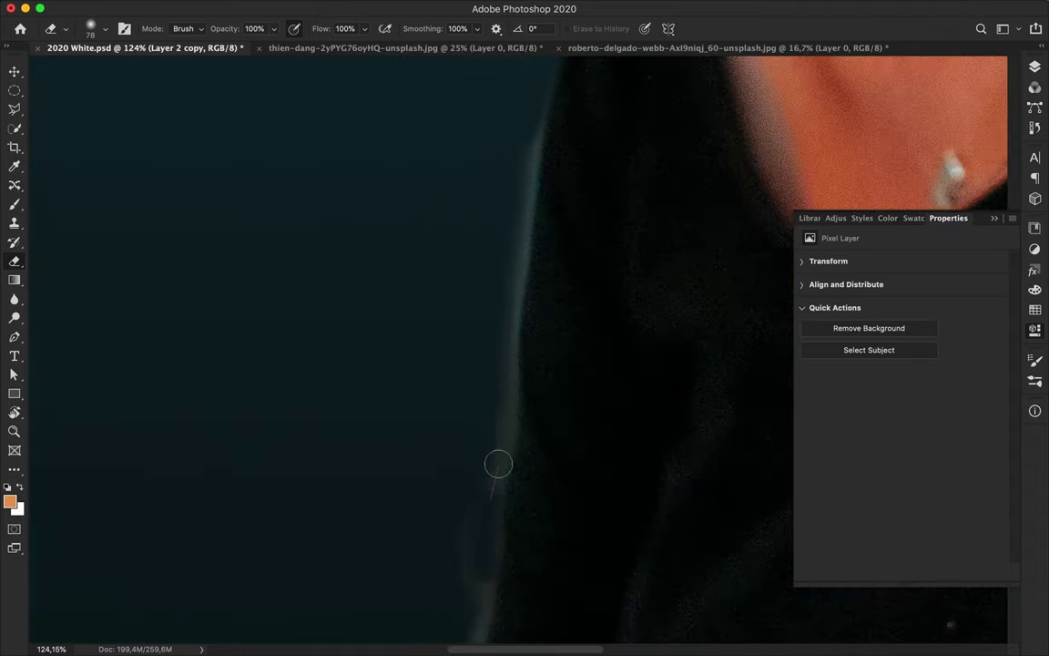
pyautogui.scroll(-3, 478, 365)
pyautogui.moveTo(485, 89); pyautogui.dragTo(441, 437)
pyautogui.scroll(-4, 384, 610)
pyautogui.hscroll(-1, 384, 610)
pyautogui.moveTo(328, 567); pyautogui.dragTo(270, 558)
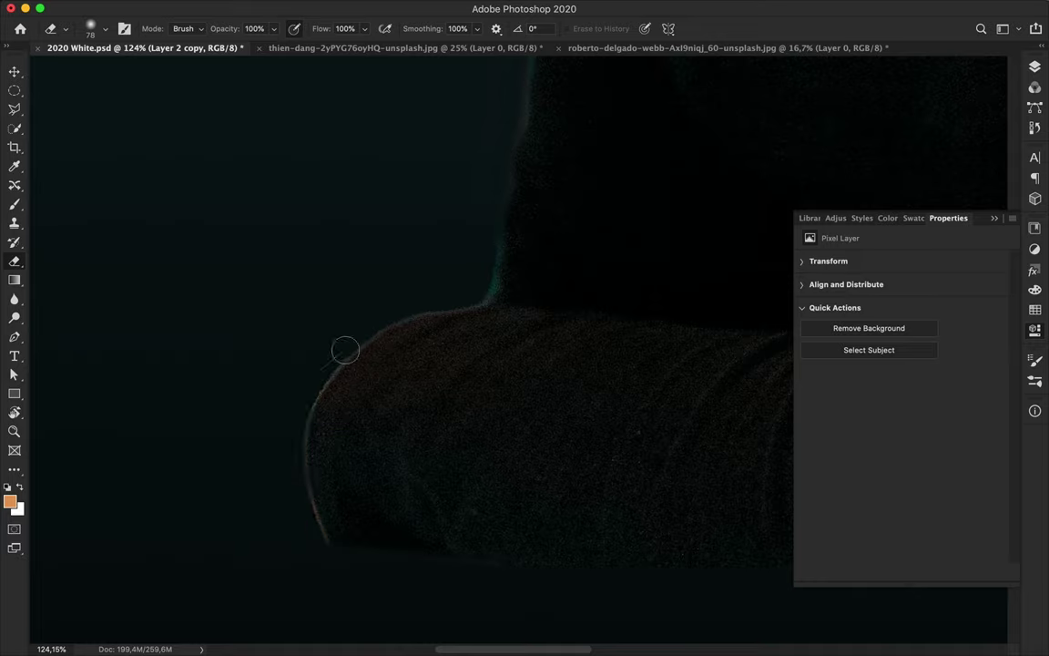
# - Erase the fringe up the woman's back edge and over the rear shoulder to the neck
pyautogui.hscroll(10, 336, 573)
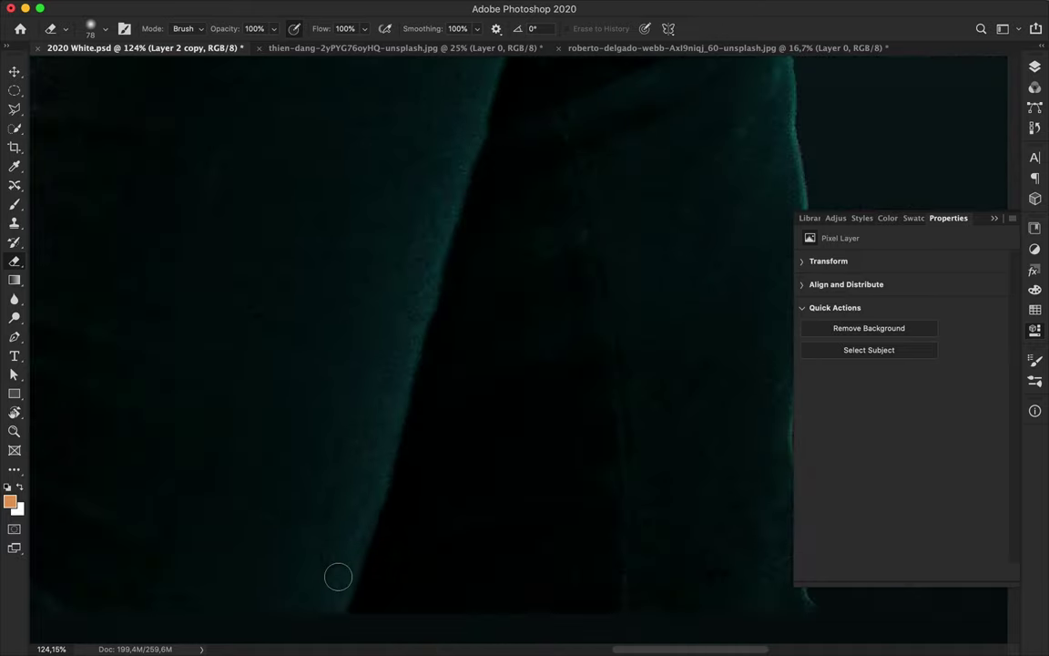
pyautogui.scroll(5, 451, 191)
pyautogui.hscroll(2, 451, 191)
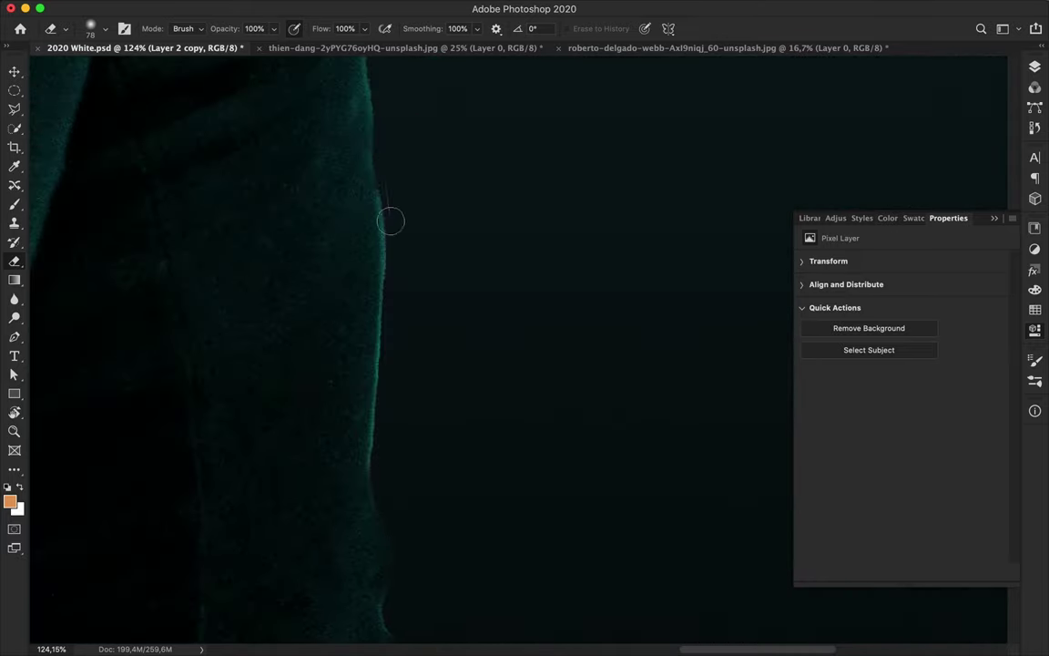
pyautogui.scroll(10, 401, 475)
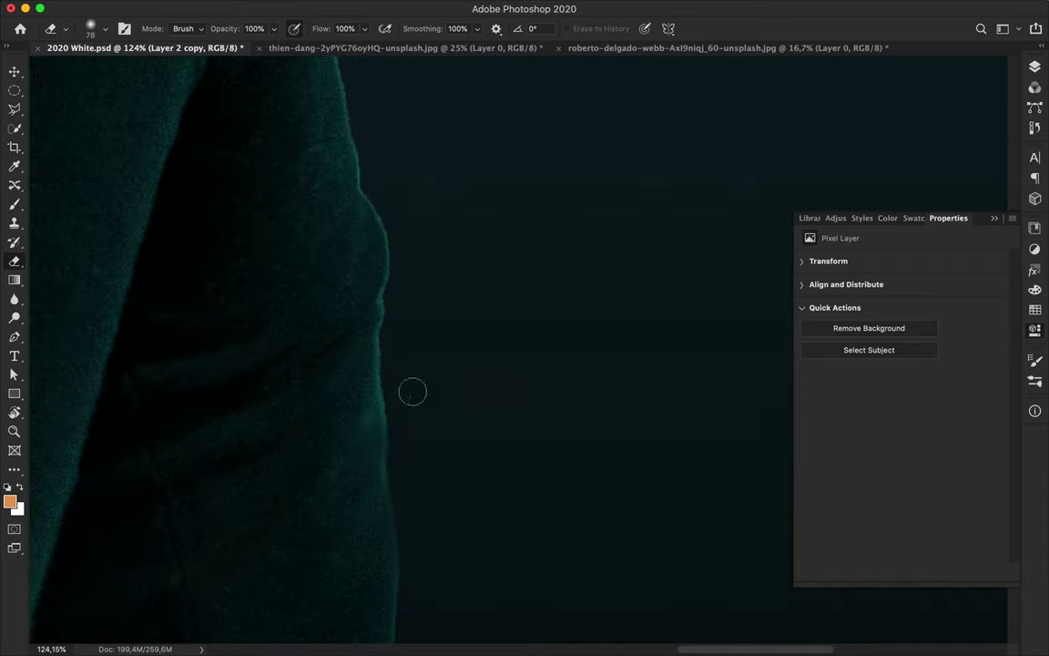
pyautogui.moveTo(230, 308); pyautogui.dragTo(302, 346)
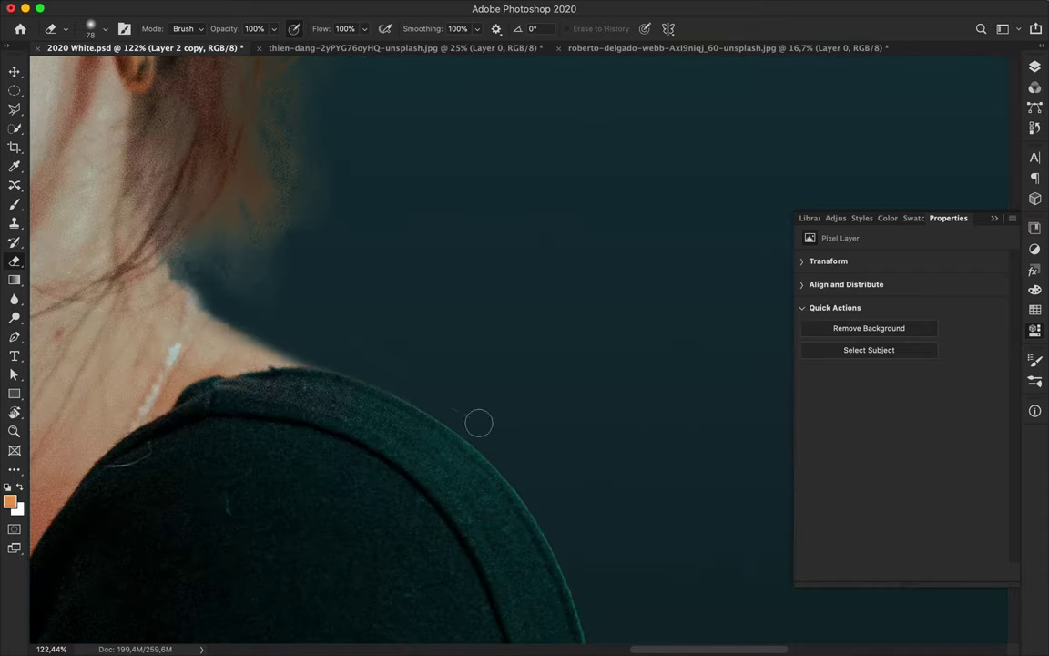
pyautogui.moveTo(417, 382); pyautogui.dragTo(195, 277)
pyautogui.moveTo(282, 376); pyautogui.dragTo(311, 263)
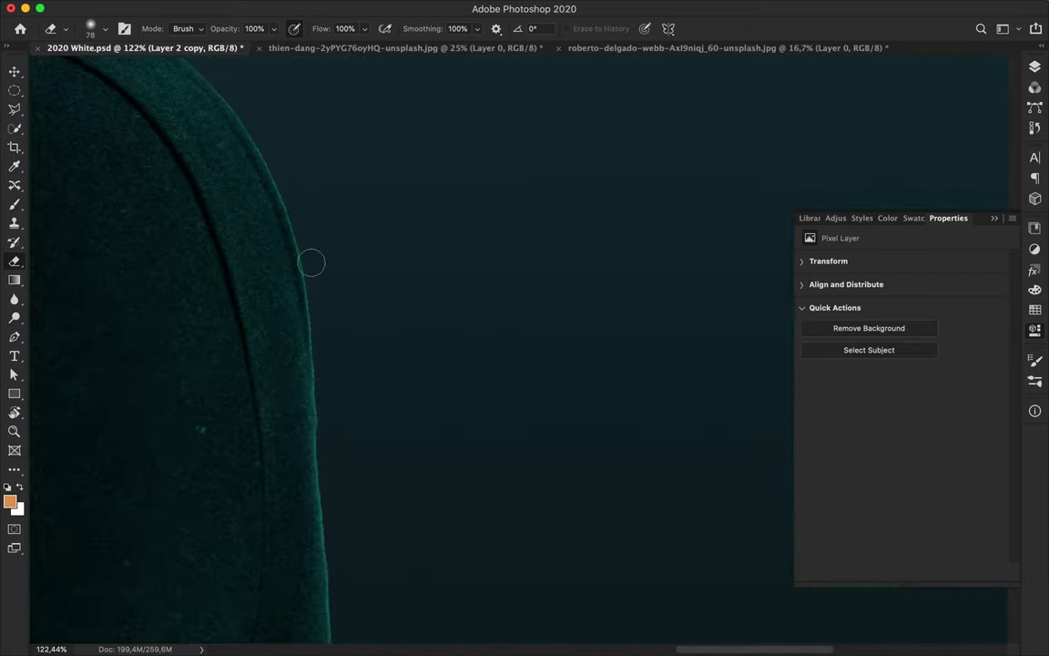
# - Erase the remaining green rim from the rear upper arm down the back edge of the sweater
pyautogui.moveTo(336, 479); pyautogui.dragTo(285, 94)
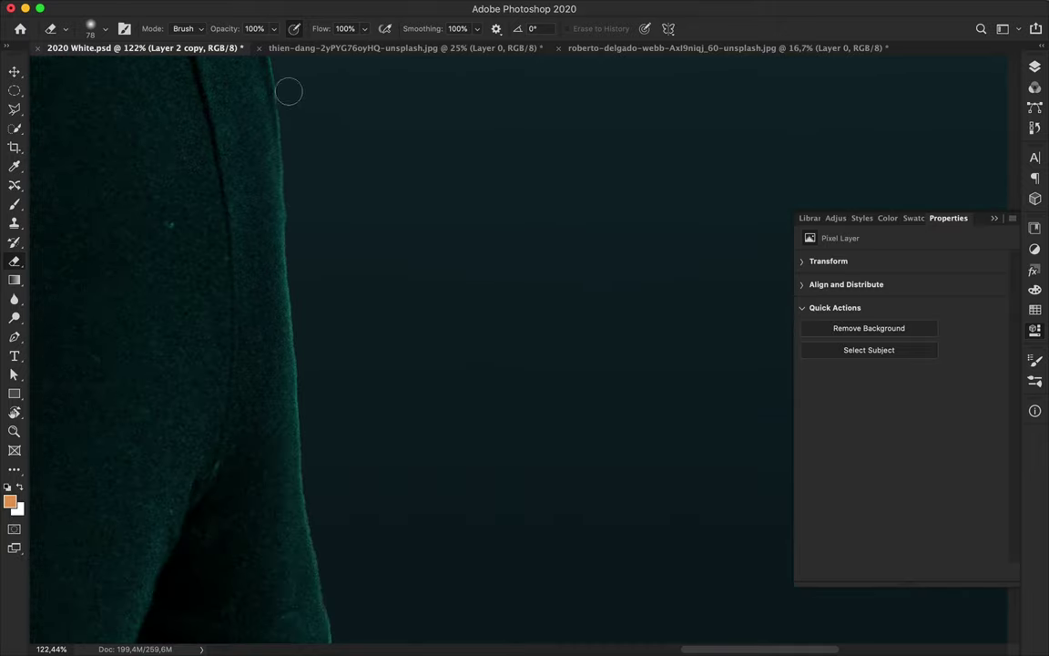
pyautogui.scroll(-5, 299, 275)
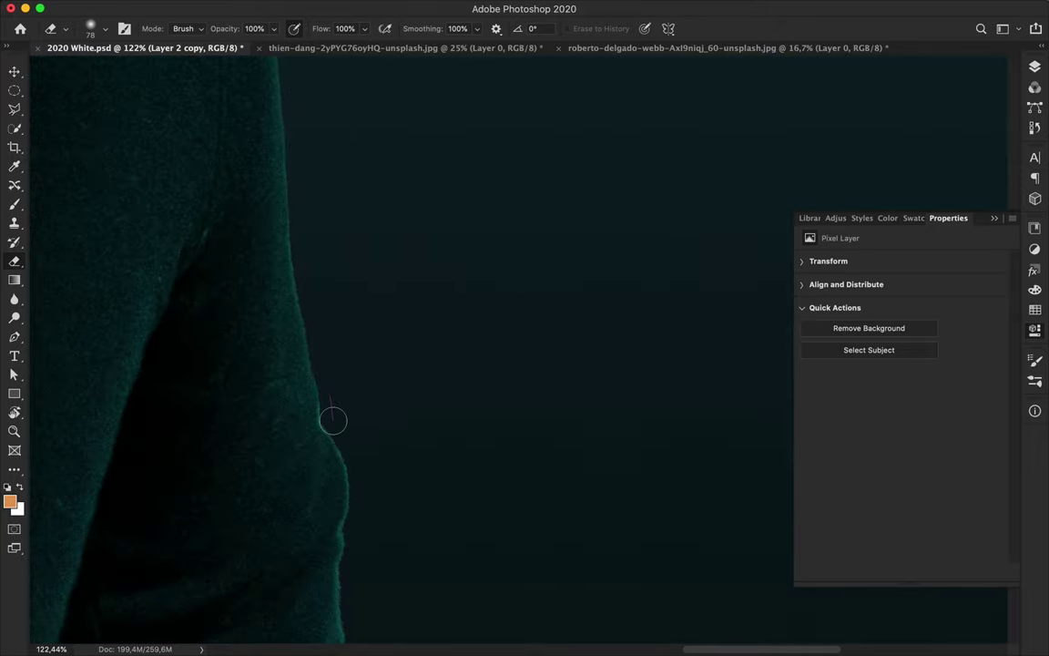
pyautogui.scroll(-5, 362, 505)
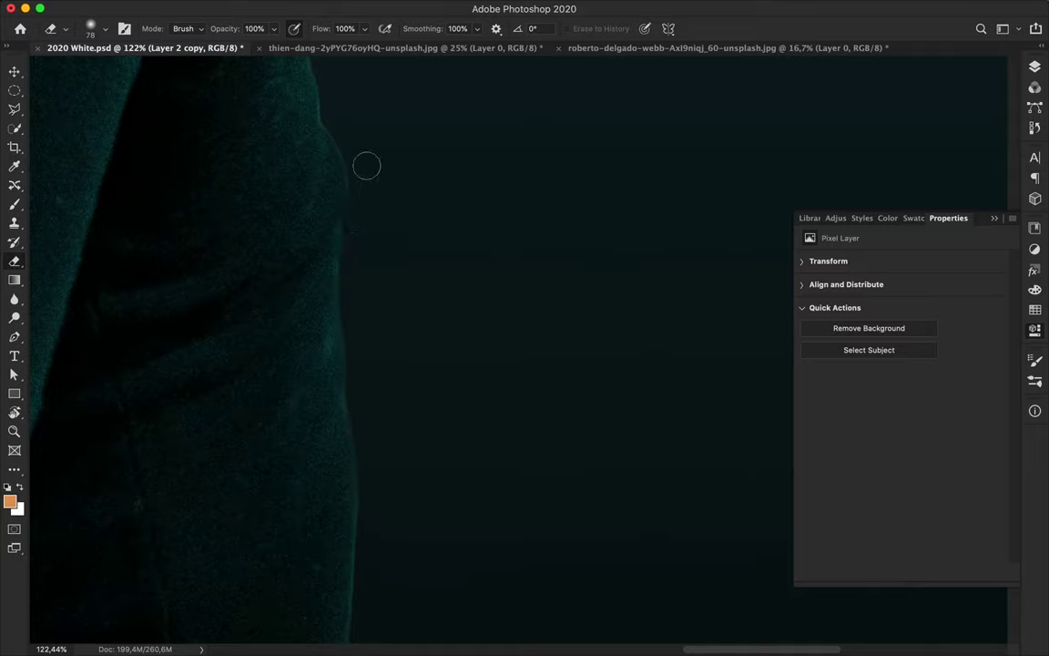
pyautogui.scroll(-5, 367, 165)
pyautogui.moveTo(371, 450); pyautogui.dragTo(367, 502)
# - Erase the teal and orange fringe inside the small gap between arm and body with a 23 px Eraser
pyautogui.hscroll(-10, 362, 513)
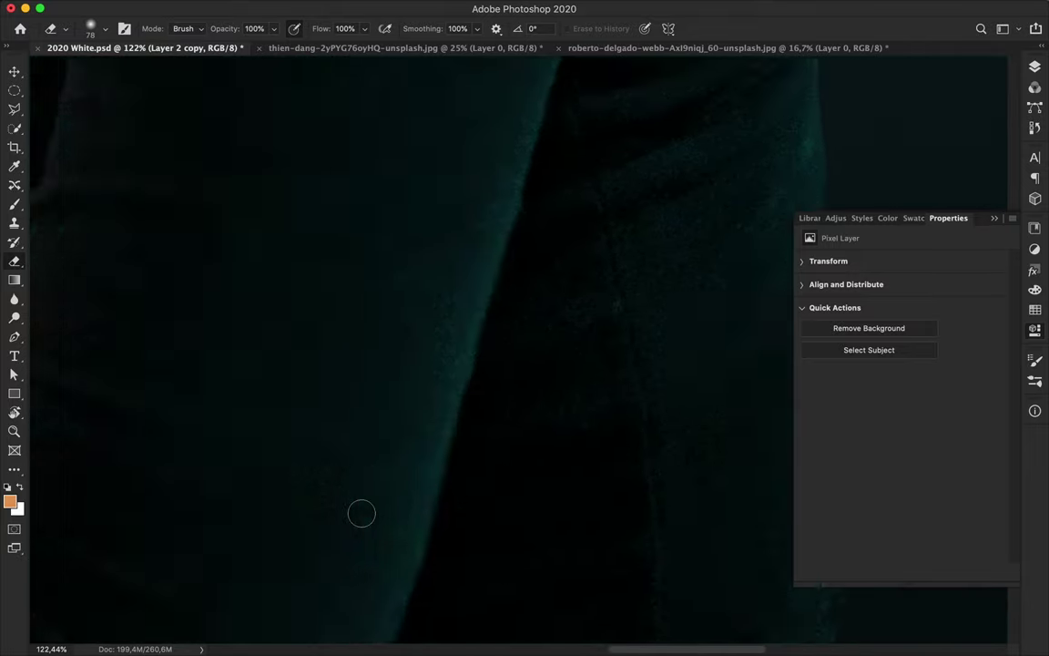
pyautogui.rightClick(606, 364)
pyautogui.moveTo(714, 340); pyautogui.dragTo(696, 340)
pyautogui.click(602, 355)
pyautogui.scroll(5, 602, 356)
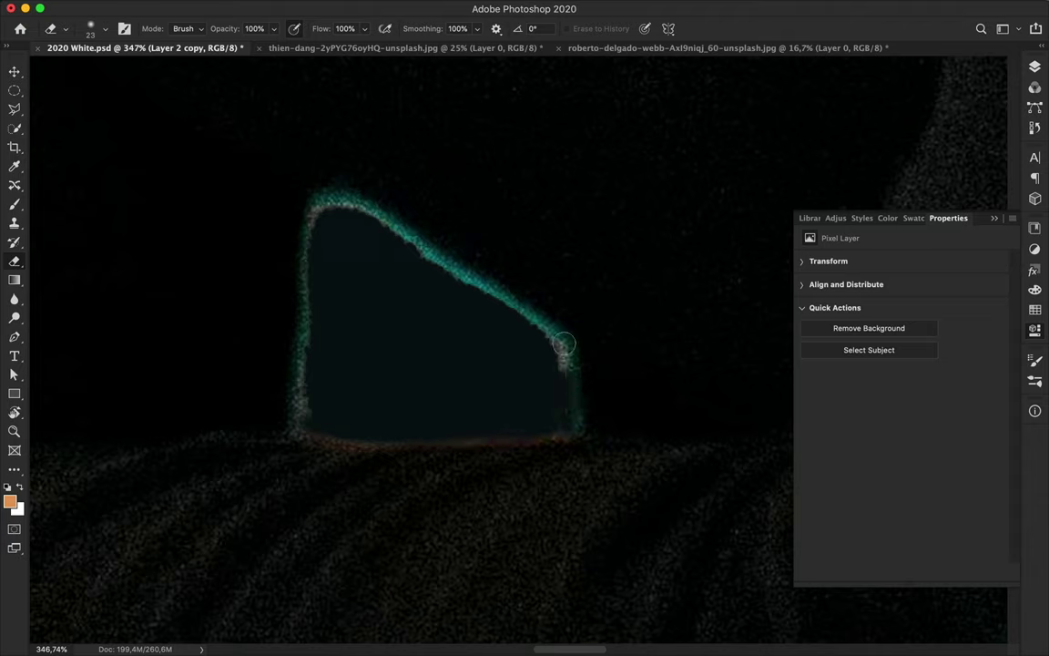
pyautogui.moveTo(563, 343); pyautogui.dragTo(391, 229)
pyautogui.moveTo(306, 415)
pyautogui.mouseDown()
pyautogui.moveTo(325, 430)
pyautogui.moveTo(573, 428)
pyautogui.moveTo(549, 324)
pyautogui.moveTo(399, 229)
pyautogui.mouseUp()
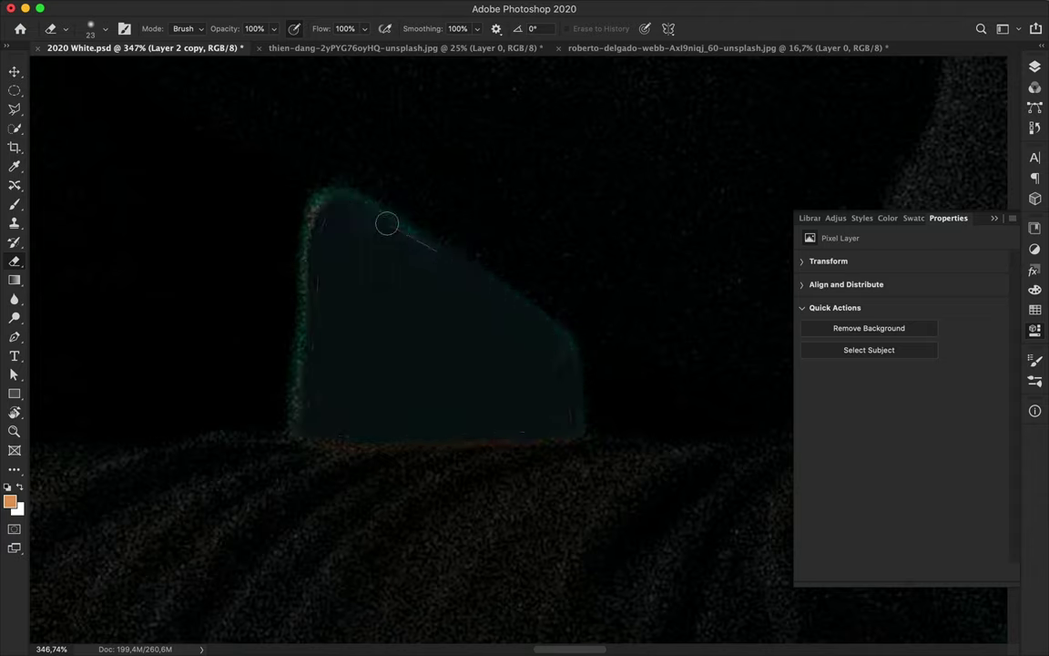
pyautogui.moveTo(346, 193)
pyautogui.mouseDown()
pyautogui.moveTo(319, 207)
pyautogui.moveTo(301, 428)
pyautogui.mouseUp()
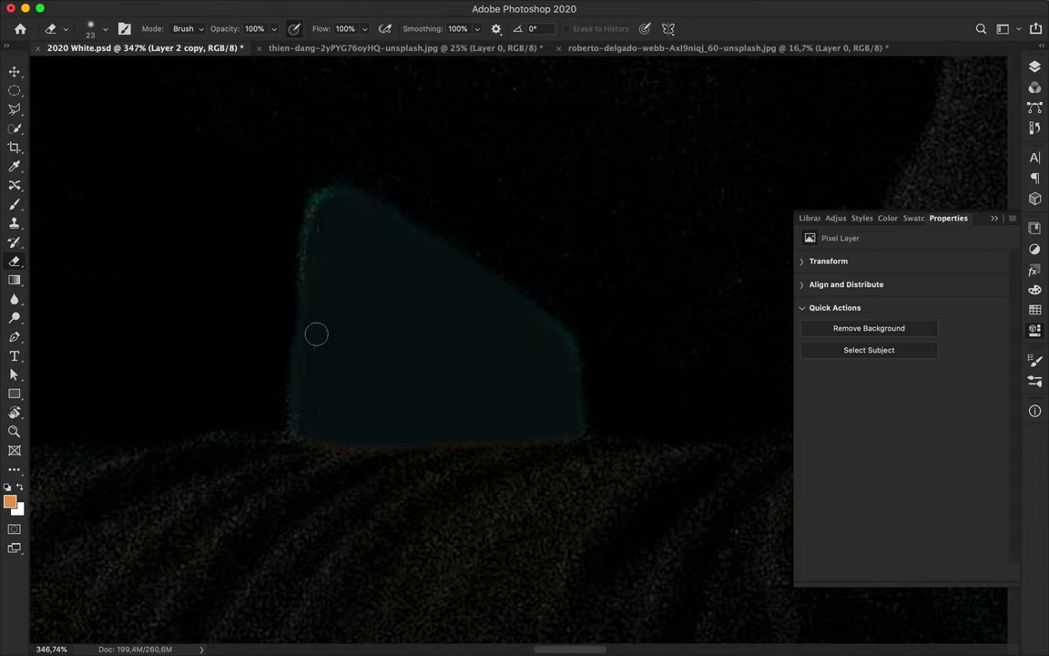
pyautogui.moveTo(319, 196)
pyautogui.mouseDown()
pyautogui.moveTo(371, 195)
pyautogui.moveTo(442, 264)
pyautogui.mouseUp()
pyautogui.moveTo(337, 199); pyautogui.dragTo(307, 304)
# - Clean up the rounded outer edge of the resting elbow with the 23 px Eraser
pyautogui.hscroll(-12, 305, 408)
pyautogui.scroll(-6, 302, 414)
pyautogui.scroll(5, 240, 109)
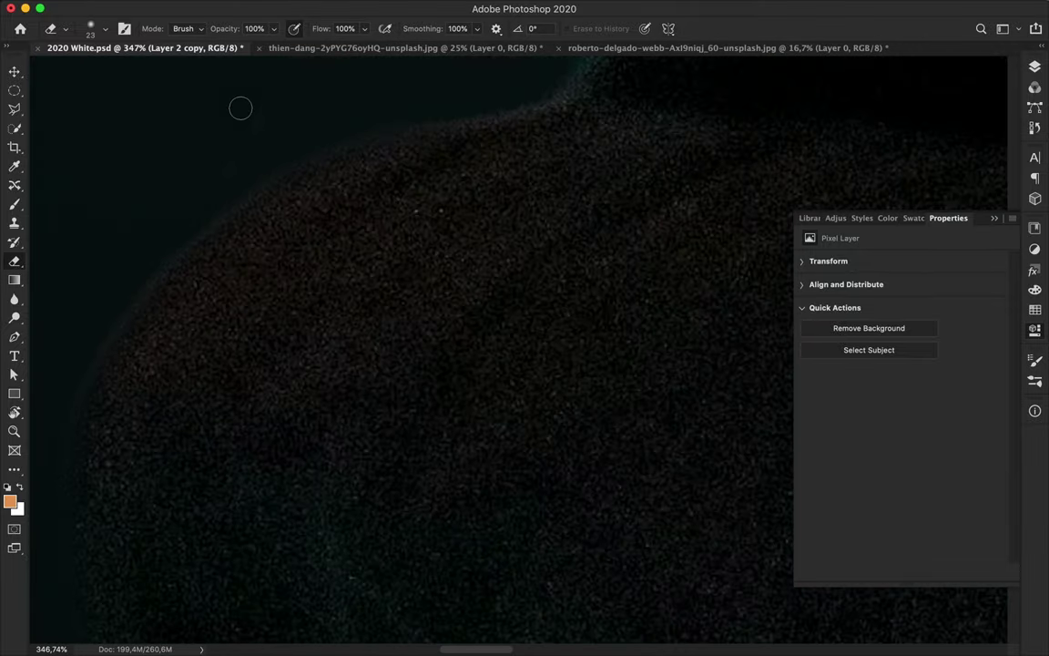
pyautogui.moveTo(258, 176)
pyautogui.mouseDown()
pyautogui.moveTo(138, 301)
pyautogui.moveTo(43, 482)
pyautogui.mouseUp()
pyautogui.scroll(-3, 90, 359)
pyautogui.moveTo(131, 290); pyautogui.dragTo(123, 410)
# - Erase the dark fringe from the crook above the resting elbow up the outer edge of the front sleeve with the 23 px Eraser
pyautogui.scroll(10, 155, 478)
pyautogui.hscroll(3, 155, 478)
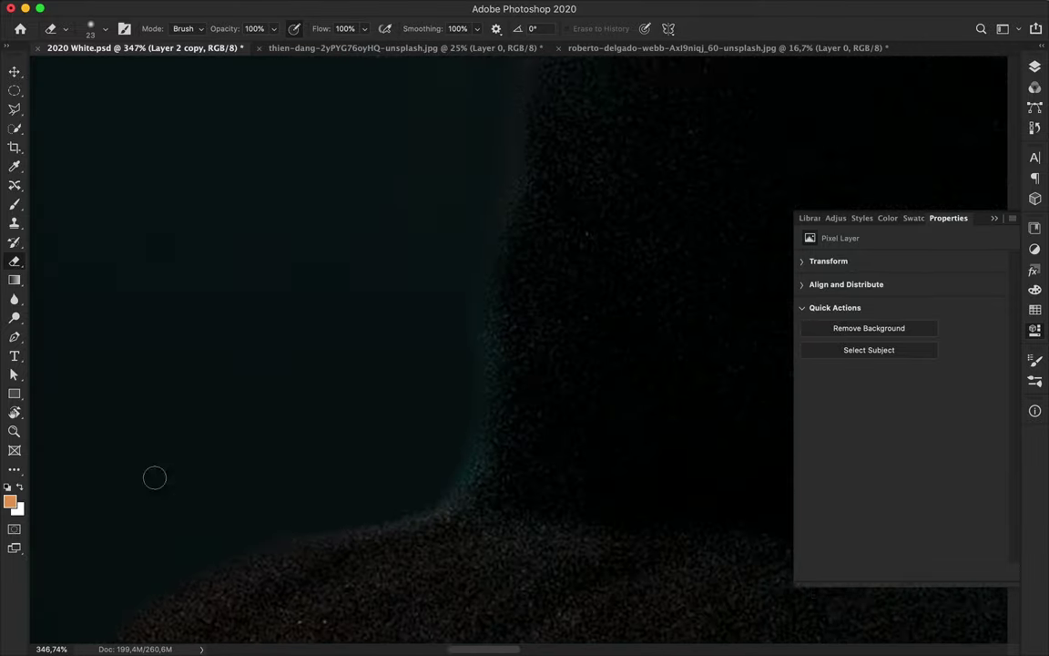
pyautogui.moveTo(301, 511)
pyautogui.mouseDown()
pyautogui.moveTo(463, 406)
pyautogui.moveTo(463, 281)
pyautogui.moveTo(453, 462)
pyautogui.moveTo(402, 508)
pyautogui.moveTo(235, 525)
pyautogui.mouseUp()
pyautogui.scroll(8, 251, 341)
pyautogui.hscroll(5, 250, 341)
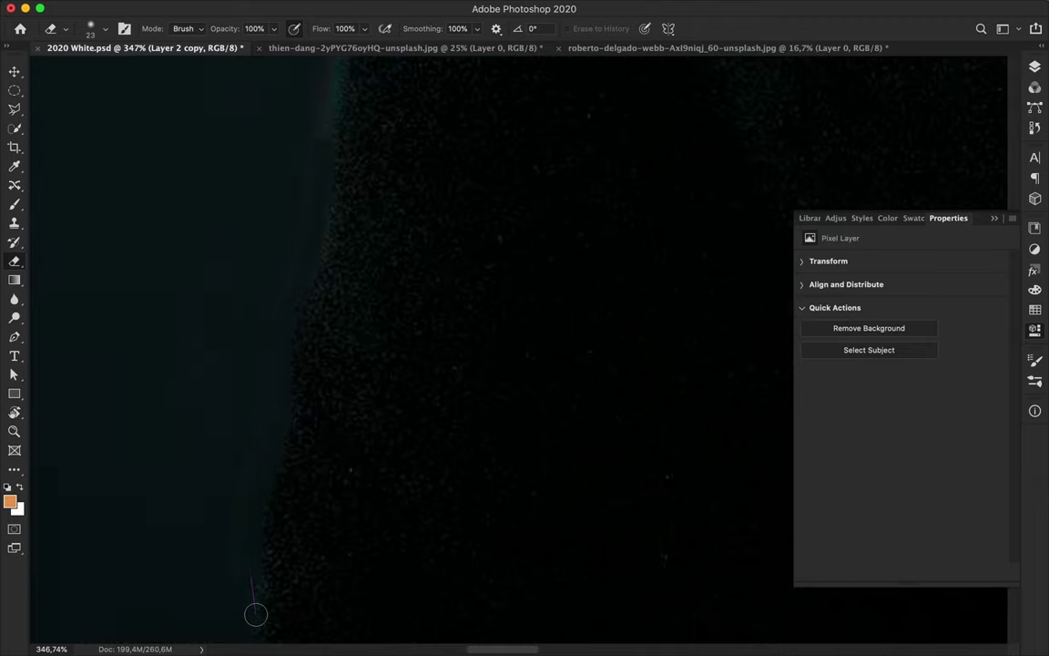
pyautogui.hscroll(-2, 301, 273)
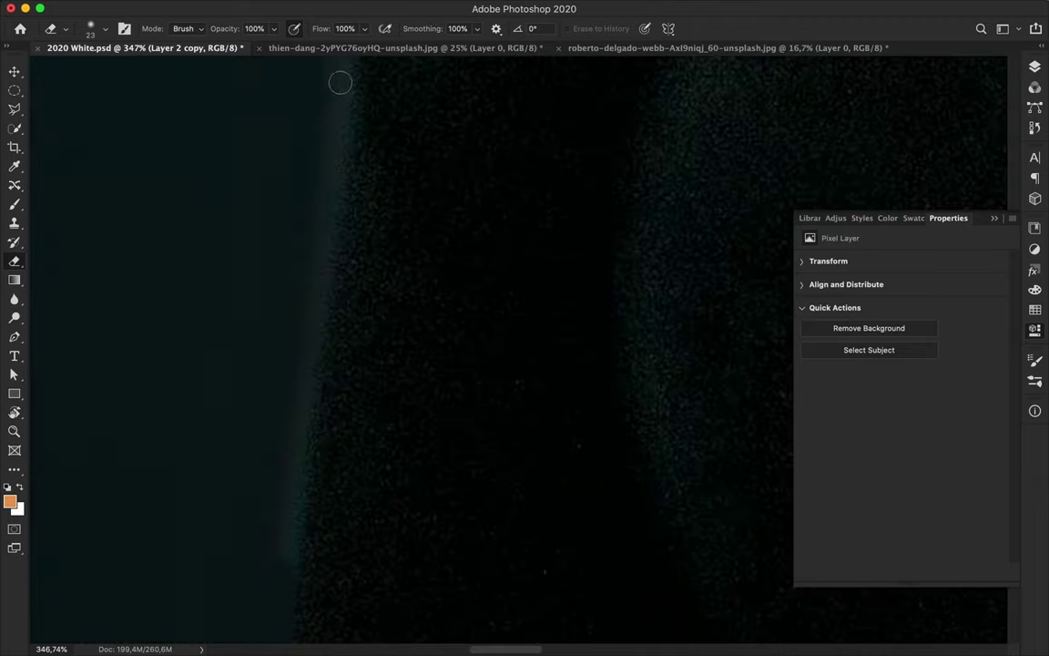
pyautogui.hscroll(-2, 342, 192)
pyautogui.moveTo(391, 121)
pyautogui.mouseDown()
pyautogui.moveTo(343, 324)
pyautogui.moveTo(336, 544)
pyautogui.moveTo(355, 244)
pyautogui.moveTo(335, 378)
pyautogui.mouseUp()
pyautogui.hscroll(-2, 381, 181)
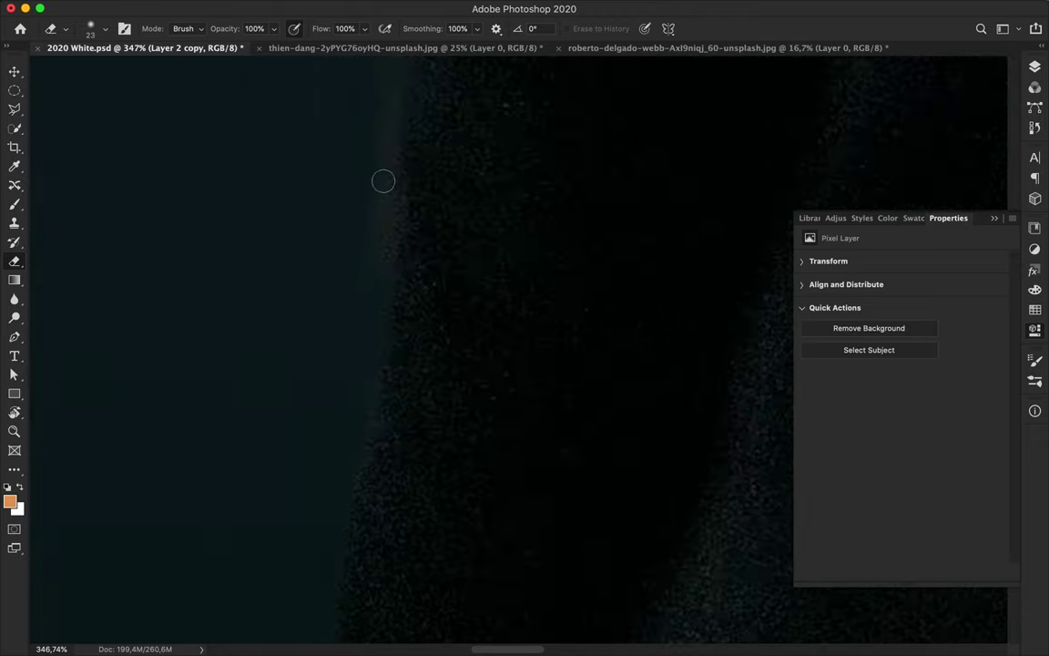
# - Erase the remaining fringe along the front upper arm up to the sweater's shoulder
pyautogui.scroll(8, 360, 141)
pyautogui.moveTo(346, 125)
pyautogui.mouseDown()
pyautogui.moveTo(295, 401)
pyautogui.moveTo(276, 641)
pyautogui.mouseUp()
pyautogui.scroll(-3, 279, 601)
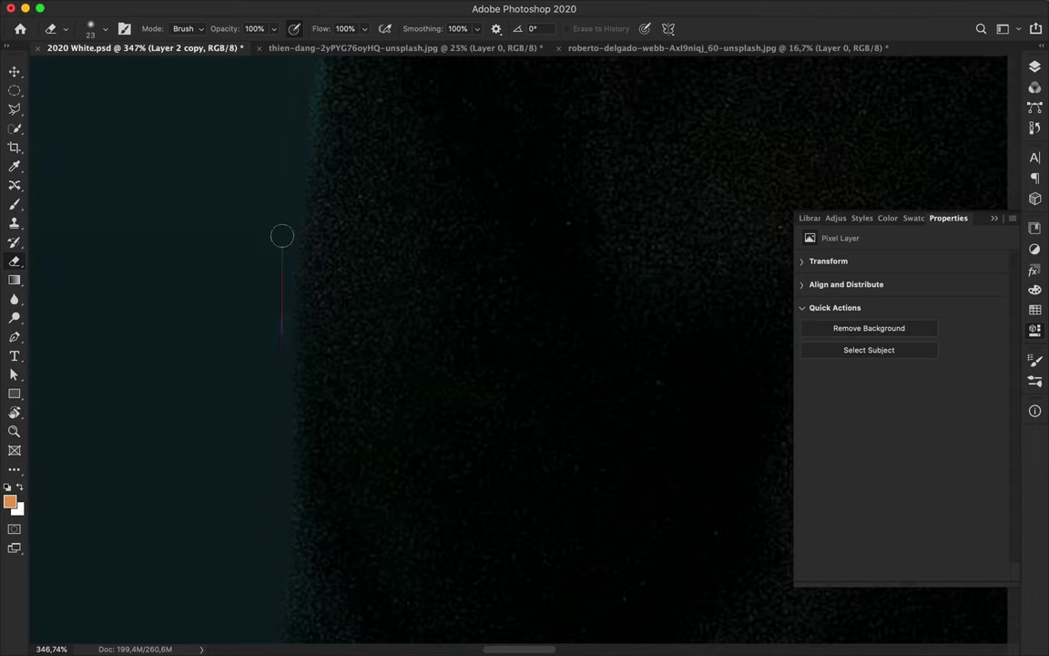
pyautogui.hscroll(2, 282, 235)
pyautogui.scroll(5, 219, 544)
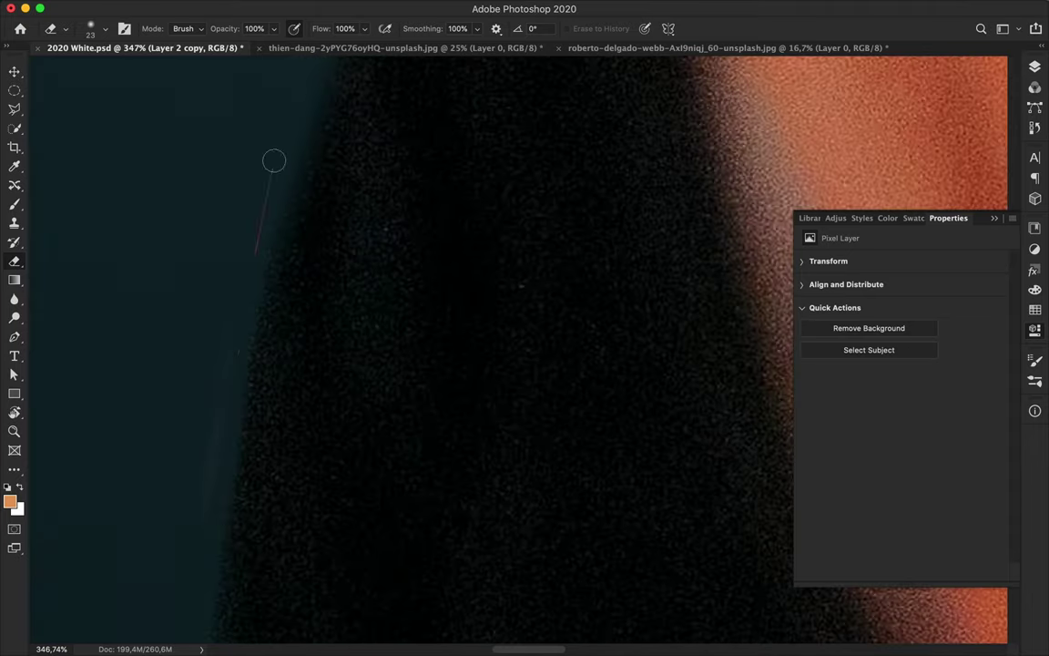
pyautogui.hscroll(3, 251, 220)
pyautogui.scroll(5, 454, 126)
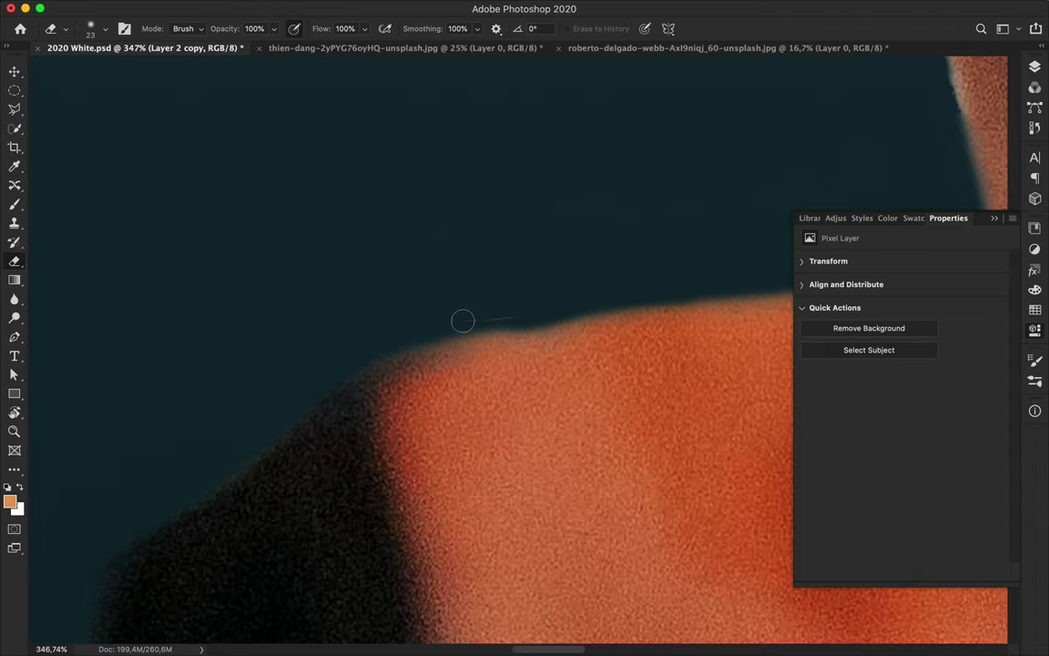
# - Erase the fringe along the top of the bare front shoulder and in the background area under the chin
pyautogui.hscroll(5, 278, 383)
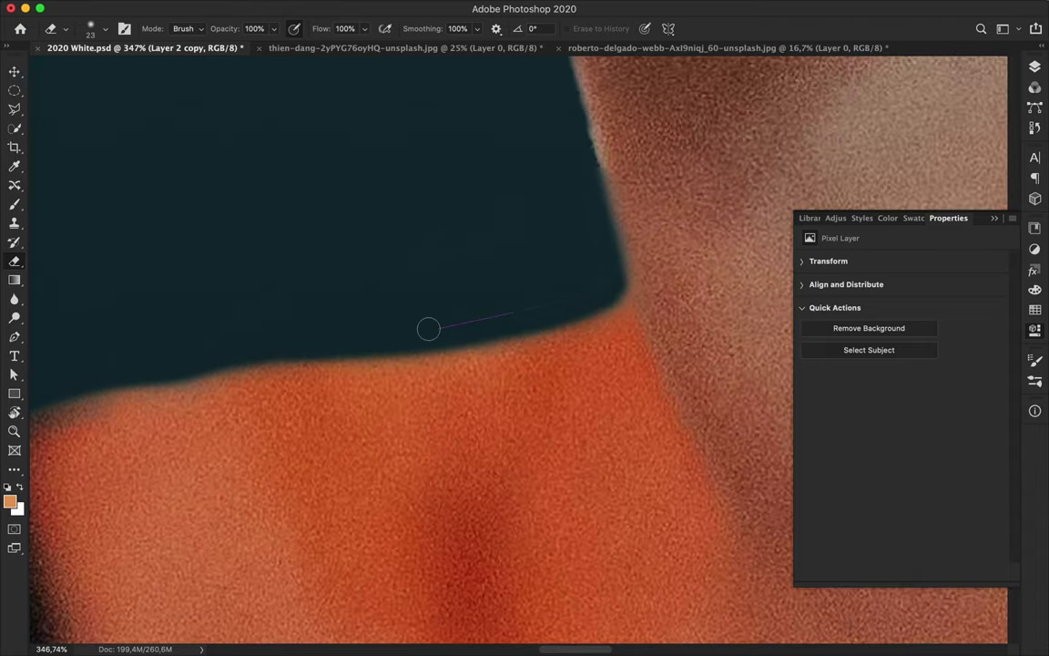
pyautogui.moveTo(429, 329); pyautogui.dragTo(164, 357)
pyautogui.scroll(5, 385, 271)
pyautogui.moveTo(456, 187)
pyautogui.mouseDown()
pyautogui.moveTo(224, 228)
pyautogui.moveTo(57, 173)
pyautogui.mouseUp()
pyautogui.hscroll(-4, 124, 173)
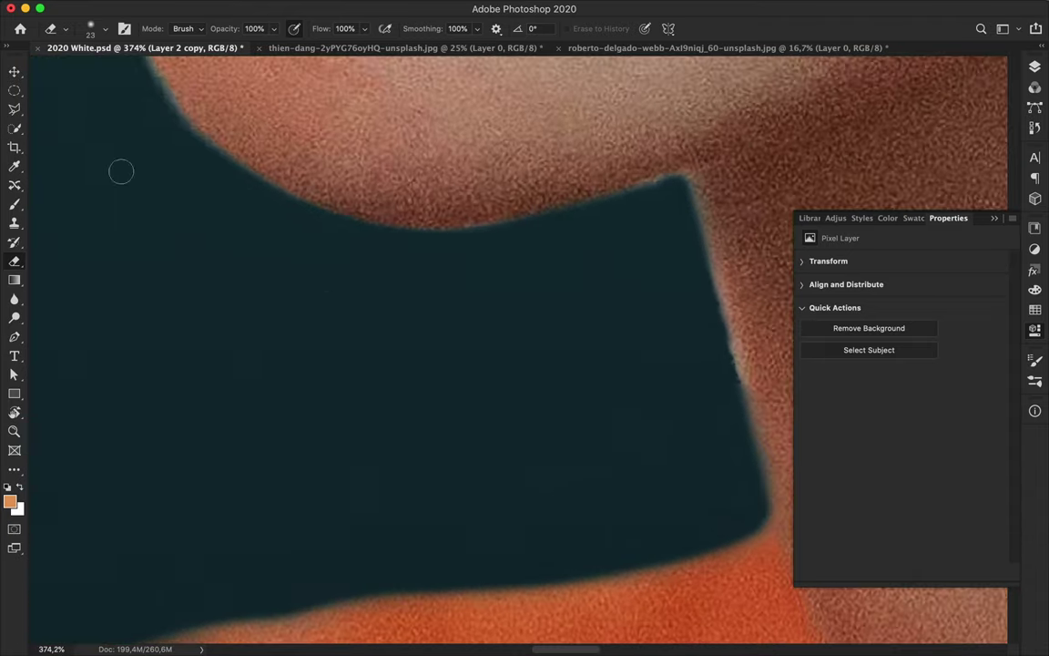
pyautogui.scroll(5, 364, 303)
# - Reduce the Eraser to 7 px and erase the fringe in the sharp corner between jaw and neck
pyautogui.scroll(-10, 130, 124)
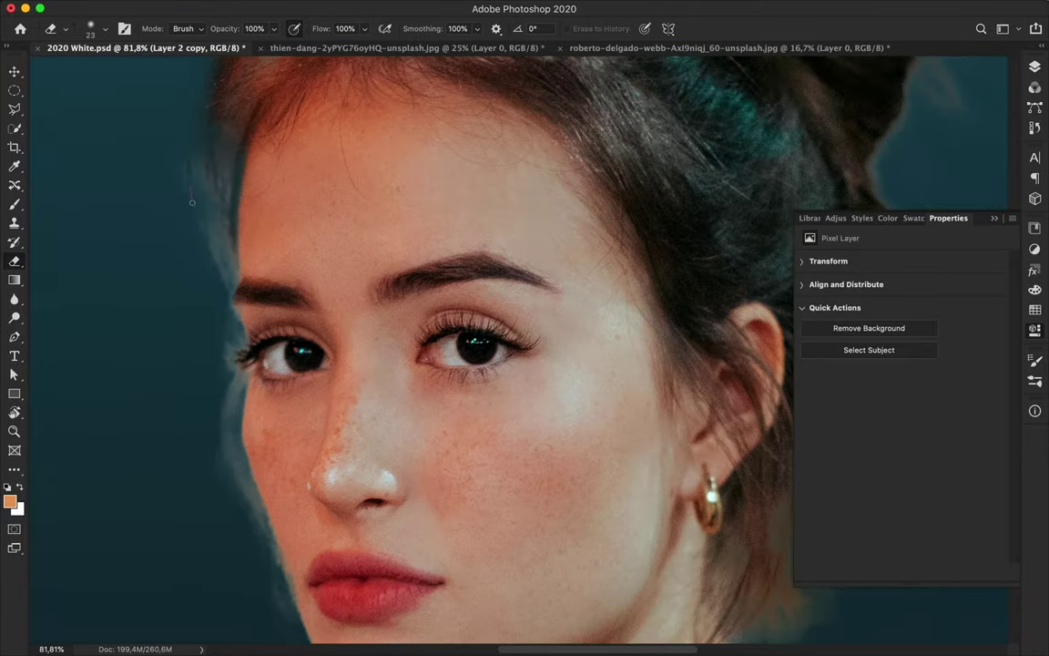
pyautogui.scroll(-5, 237, 396)
pyautogui.scroll(8, 236, 396)
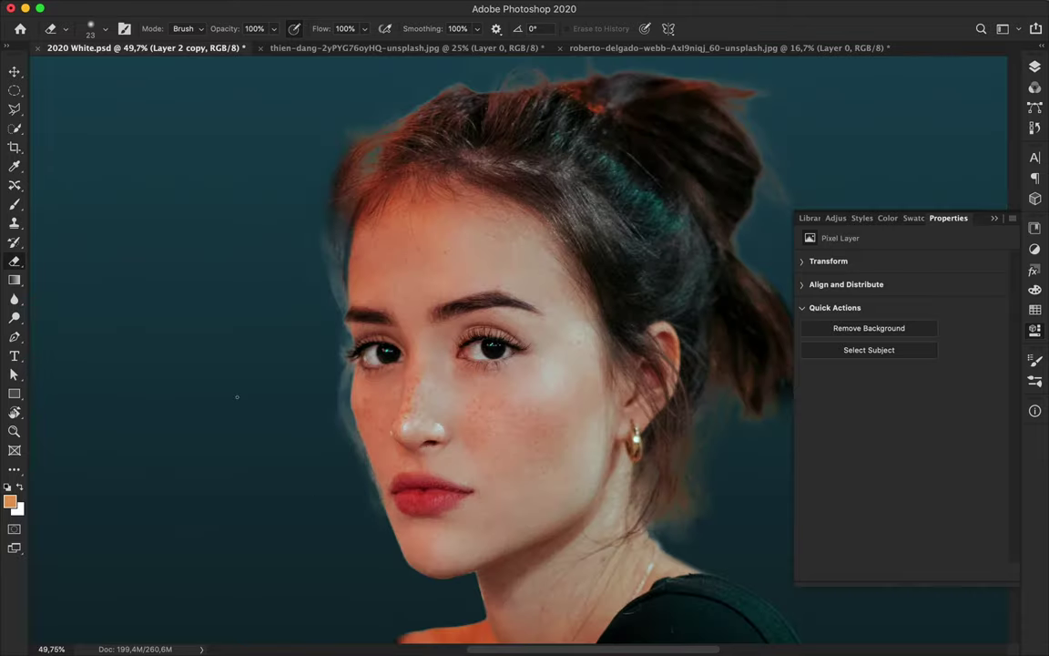
pyautogui.scroll(-5, 236, 396)
pyautogui.scroll(5, 237, 455)
pyautogui.rightClick(318, 492)
pyautogui.moveTo(410, 338); pyautogui.dragTo(401, 338)
pyautogui.click(221, 552)
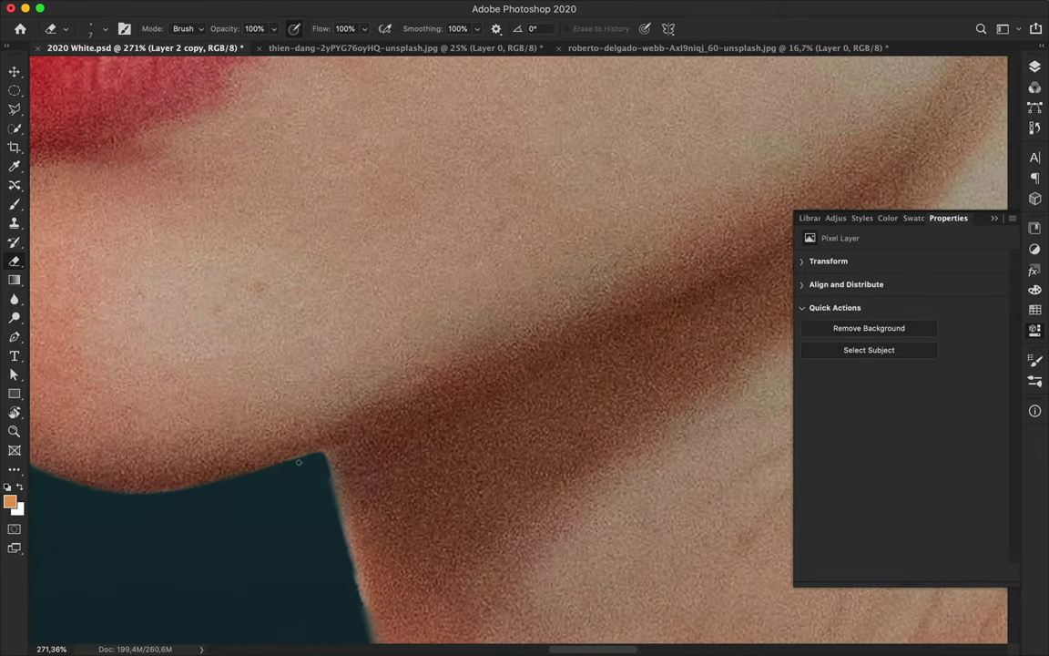
pyautogui.scroll(3, 312, 459)
pyautogui.moveTo(298, 315)
pyautogui.mouseDown()
pyautogui.moveTo(351, 514)
pyautogui.moveTo(335, 459)
pyautogui.mouseUp()
# - Clean the lower neck edge, its corner with the shoulder, and the shoulder's top edge with the 7 px Eraser
pyautogui.scroll(-5, 291, 364)
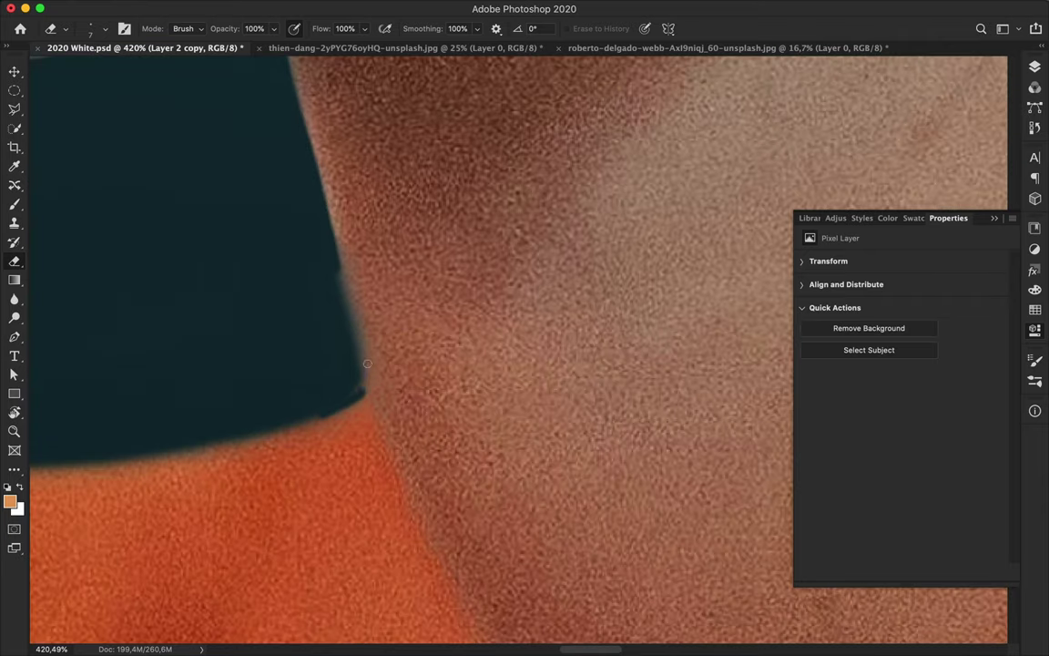
pyautogui.moveTo(370, 377); pyautogui.dragTo(316, 199)
pyautogui.moveTo(322, 414)
pyautogui.mouseDown()
pyautogui.moveTo(201, 450)
pyautogui.moveTo(255, 428)
pyautogui.mouseUp()
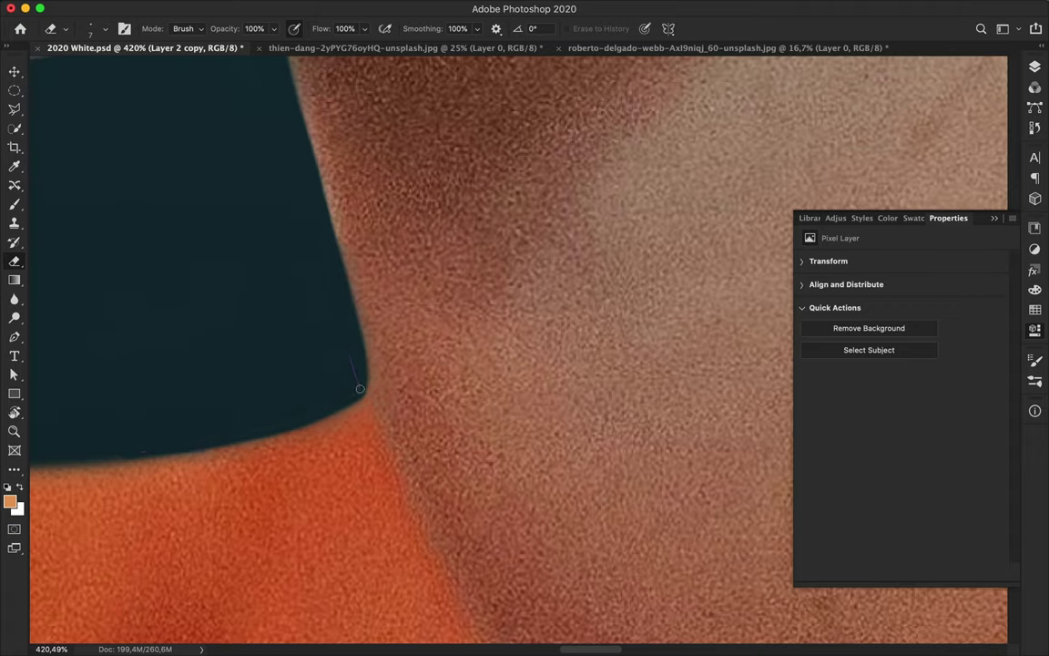
pyautogui.hscroll(-5, 223, 450)
pyautogui.moveTo(232, 462)
pyautogui.mouseDown()
pyautogui.moveTo(327, 465)
pyautogui.moveTo(472, 444)
pyautogui.mouseUp()
pyautogui.hscroll(-5, 455, 443)
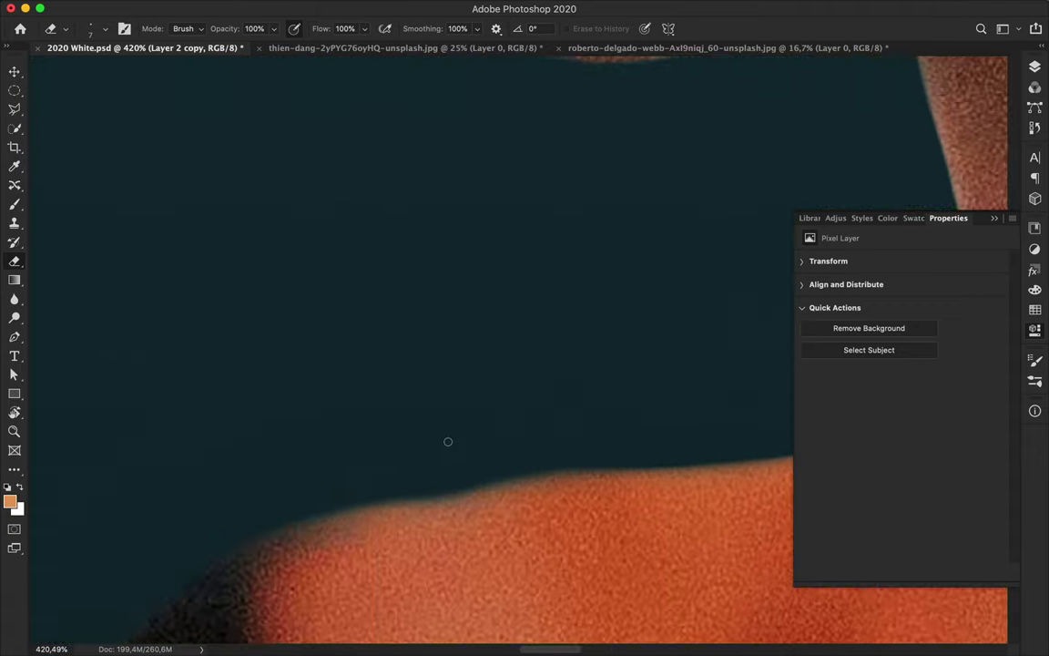
# - Smooth the cutout's edge around the chin and lower jaw with the 7 px Eraser
pyautogui.scroll(-5, 446, 443)
pyautogui.scroll(5, 445, 443)
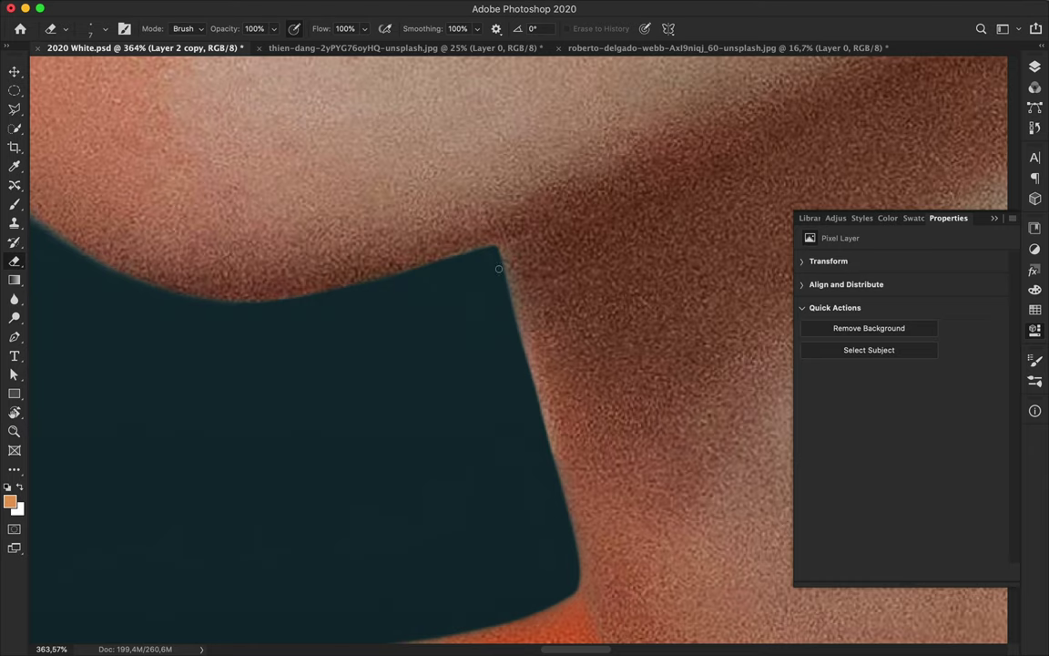
pyautogui.scroll(-3, 497, 411)
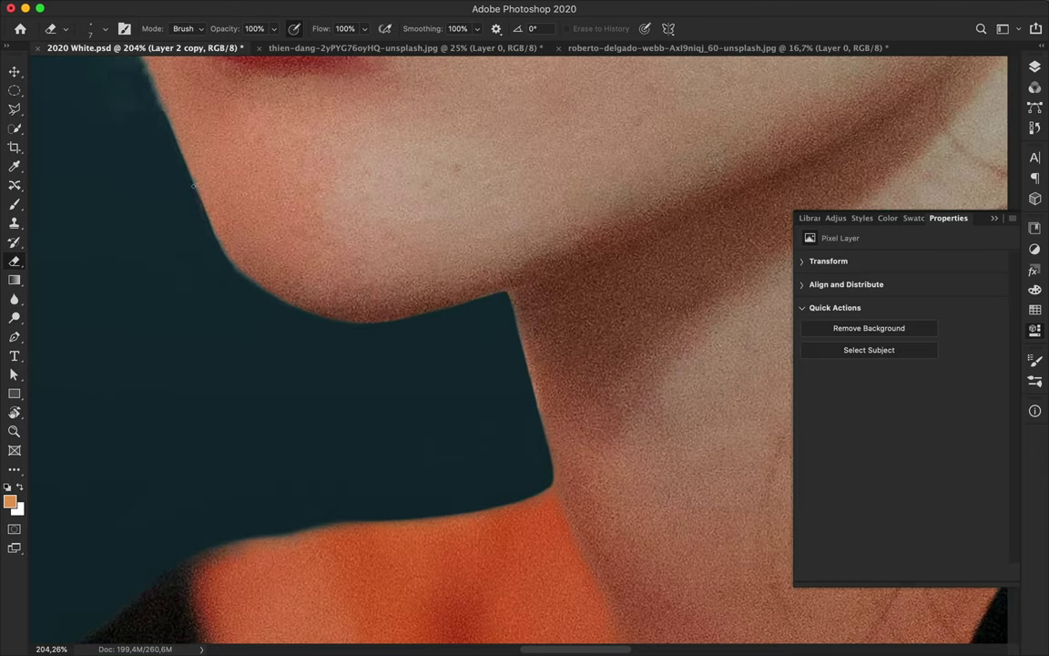
pyautogui.scroll(2, 223, 285)
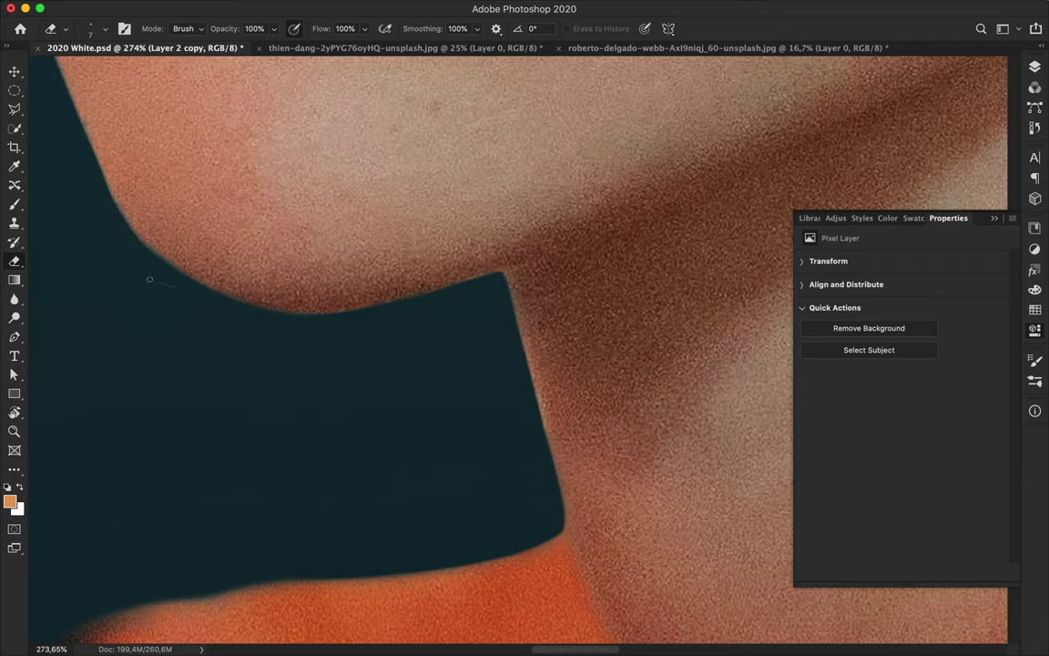
pyautogui.scroll(-10, 149, 278)
pyautogui.press('v')
pyautogui.scroll(3, 356, 178)
pyautogui.hscroll(3, 172, 201)
pyautogui.scroll(1, 172, 206)
pyautogui.press('l')
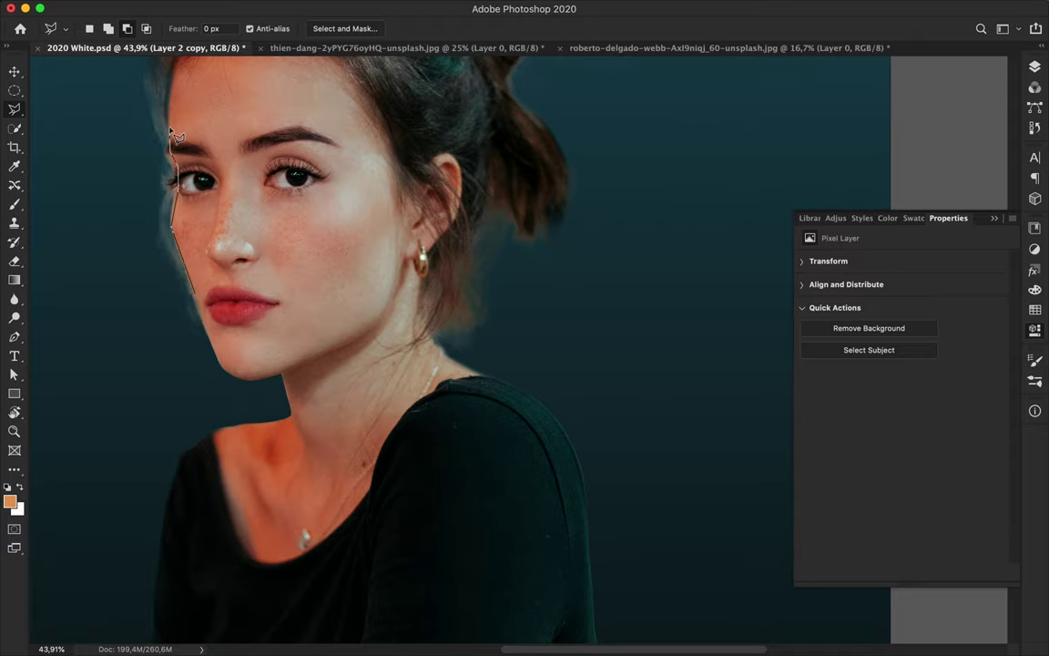
pyautogui.press('Escape')
# - Select the background around the woman's face and hair with the Quick Selection tool
pyautogui.scroll(3, 216, 79)
pyautogui.scroll(-2, 216, 79)
pyautogui.press('w')
pyautogui.moveTo(192, 138)
pyautogui.mouseDown()
pyautogui.moveTo(188, 214)
pyautogui.moveTo(204, 302)
pyautogui.mouseUp()
pyautogui.press('e')
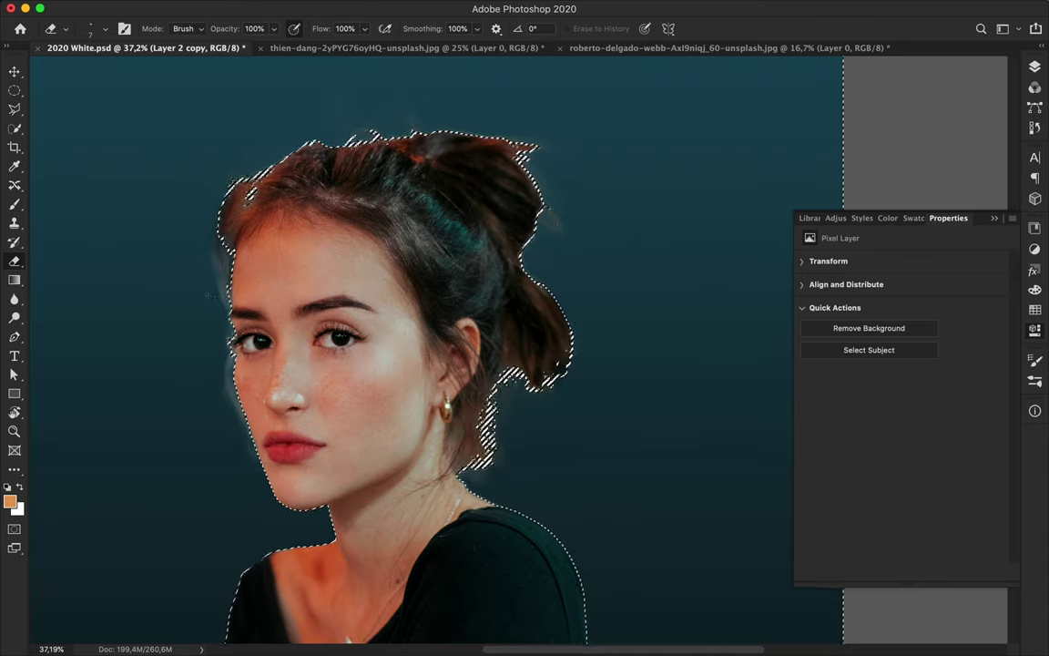
# - Set the Eraser to a soft 67 px brush and erase the halo along the cheek and jaw inside the selection
pyautogui.click(66, 29)
pyautogui.click(104, 29)
pyautogui.click(167, 407)
pyautogui.click(105, 29)
pyautogui.moveTo(94, 77); pyautogui.dragTo(101, 77)
pyautogui.click(220, 533)
pyautogui.moveTo(247, 473)
pyautogui.mouseDown()
pyautogui.moveTo(212, 318)
pyautogui.moveTo(222, 394)
pyautogui.moveTo(226, 341)
pyautogui.mouseUp()
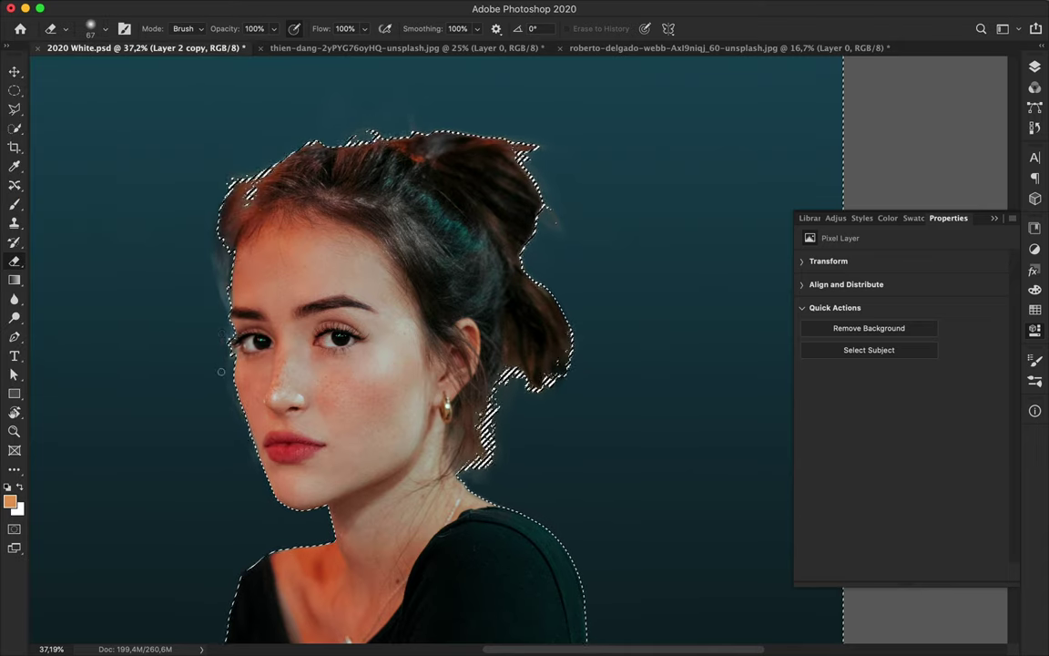
pyautogui.moveTo(232, 398); pyautogui.dragTo(233, 345)
# - Clear the selection and erase the leftover halo along the cheek down to the chin
pyautogui.scroll(2, 520, 351)
pyautogui.press('super+plus')
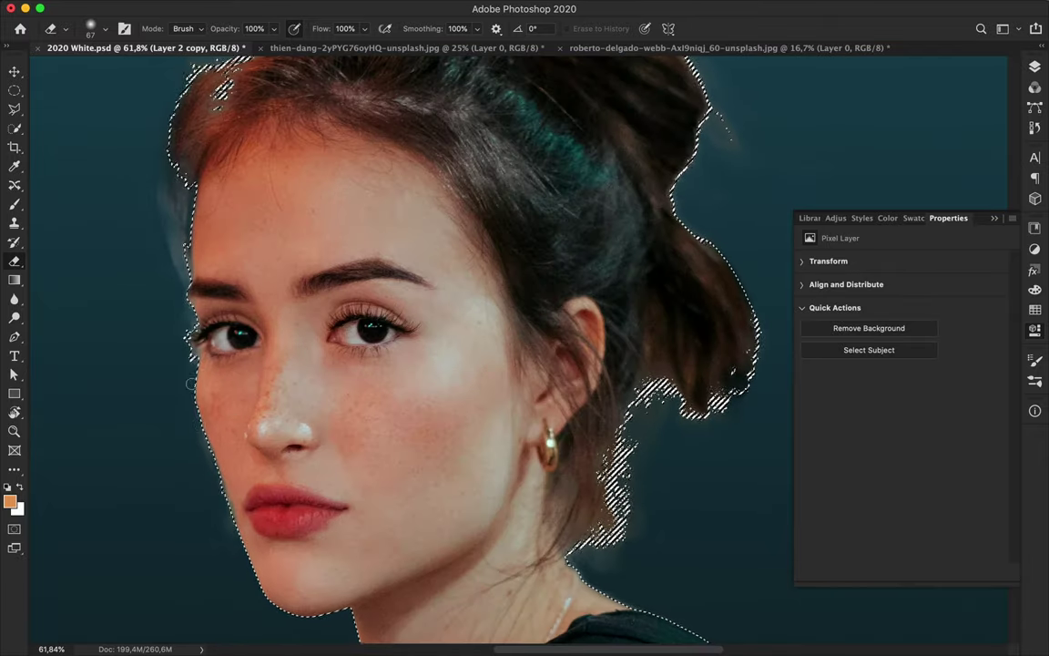
pyautogui.press('super+d')
pyautogui.scroll(4, 209, 517)
pyautogui.hscroll(-4, 209, 517)
pyautogui.moveTo(114, 377); pyautogui.dragTo(196, 618)
pyautogui.scroll(-3, 196, 618)
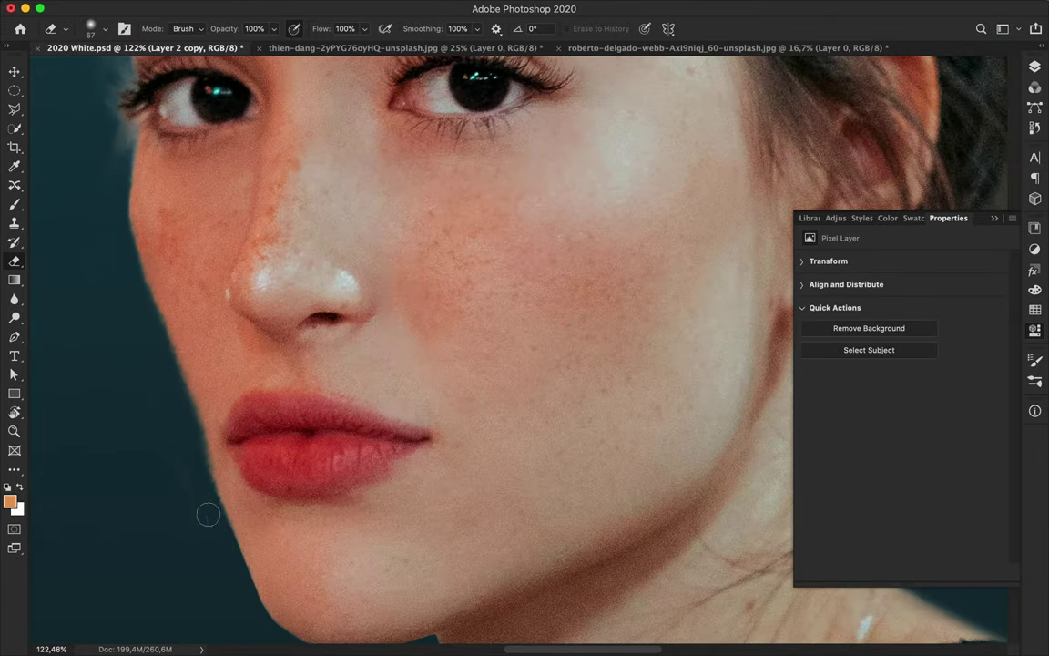
# - Move Layer 2 above the Layer 2 copy cutout in the layer stack and hide it
pyautogui.press('super+0')
pyautogui.click(1035, 67)
pyautogui.moveTo(880, 377); pyautogui.dragTo(877, 327)
pyautogui.scroll(6, 487, 300)
pyautogui.click(831, 346)
pyautogui.scroll(-3, 429, 409)
pyautogui.scroll(-5, 429, 409)
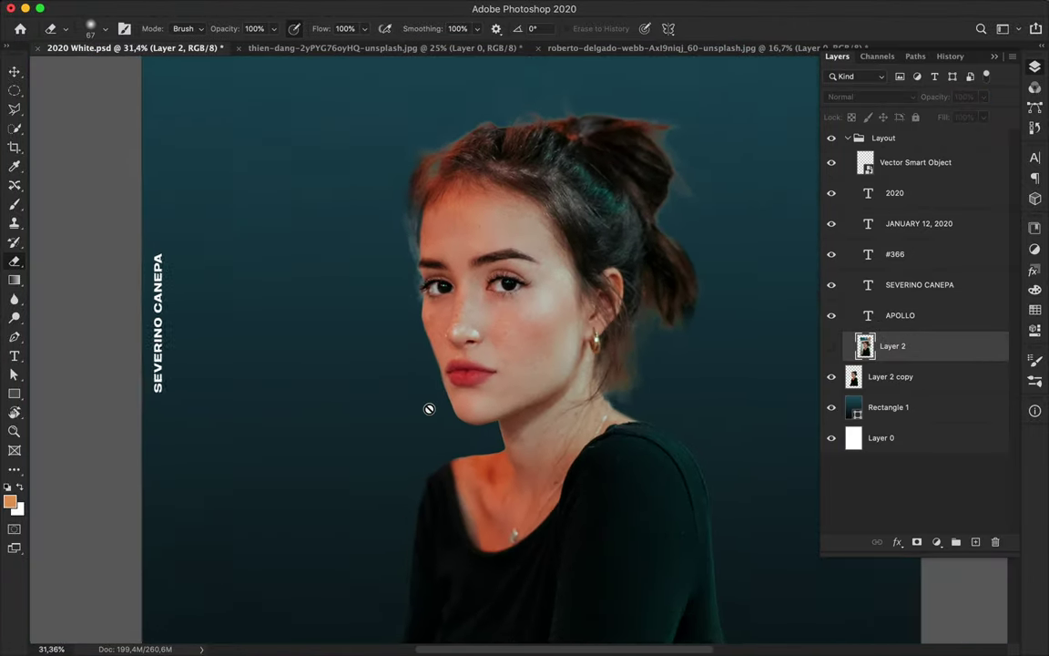
# - Duplicate the Rectangle 1 gradient above the portrait cutout and make the duplicate's gradient fill black at both color stops
pyautogui.press('v')
pyautogui.moveTo(913, 408); pyautogui.dragTo(911, 362)
pyautogui.press('a')
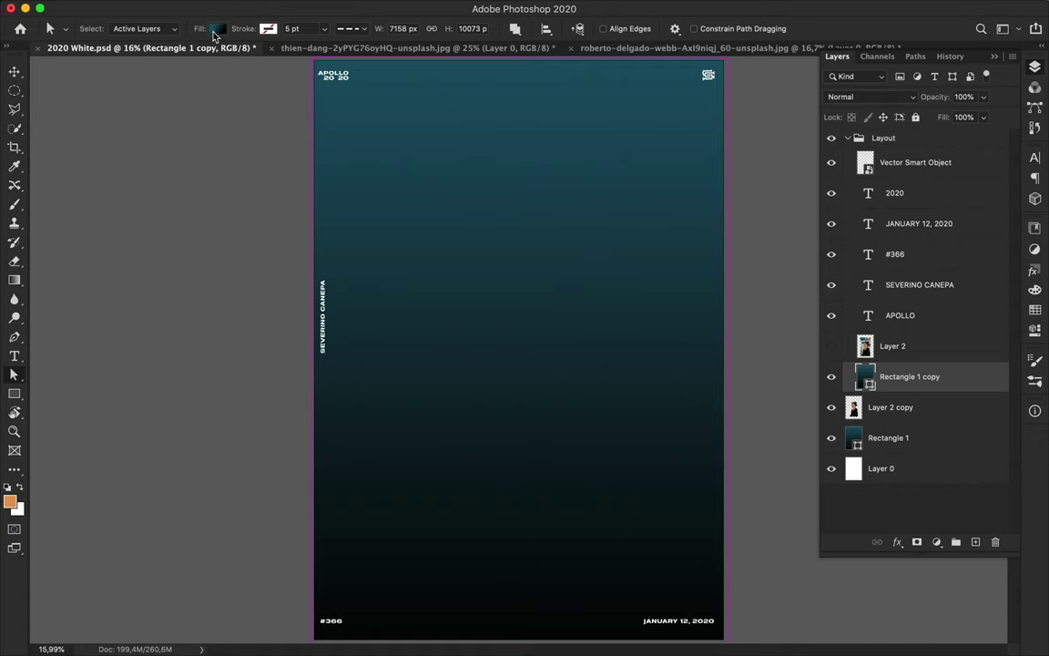
pyautogui.click(217, 29)
pyautogui.moveTo(309, 225); pyautogui.dragTo(168, 244)
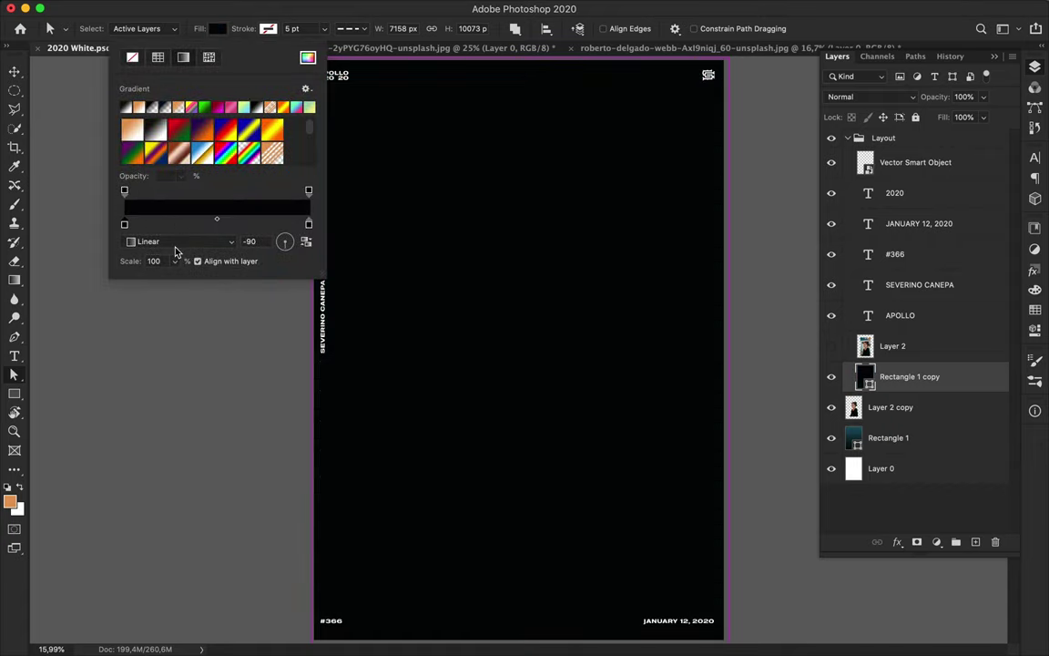
# - Set the opacity of the black gradient's first stop to 0% so the rectangle copy fades from transparent to black
pyautogui.press('Return')
pyautogui.press('u')
pyautogui.click(161, 28)
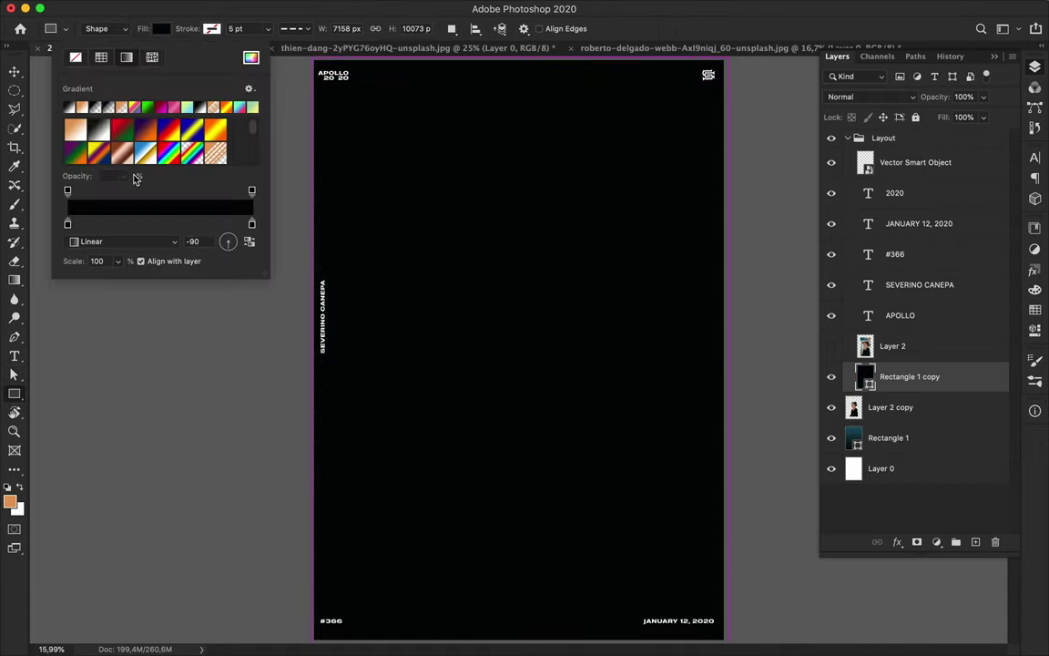
pyautogui.click(68, 191)
pyautogui.moveTo(78, 177); pyautogui.dragTo(12, 195)
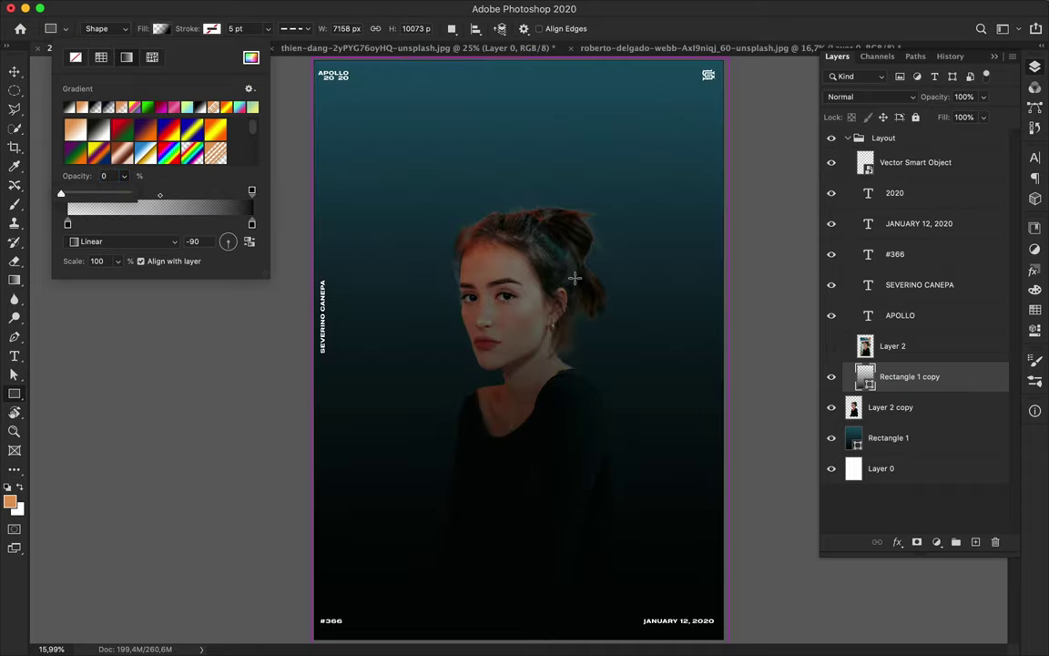
# - Squash the transparent-to-black rectangle downward from its upper edge so it covers only the lower third of the poster
pyautogui.press('v')
pyautogui.press('super+t')
pyautogui.moveTo(519, 61); pyautogui.dragTo(535, 432)
pyautogui.press('Return')
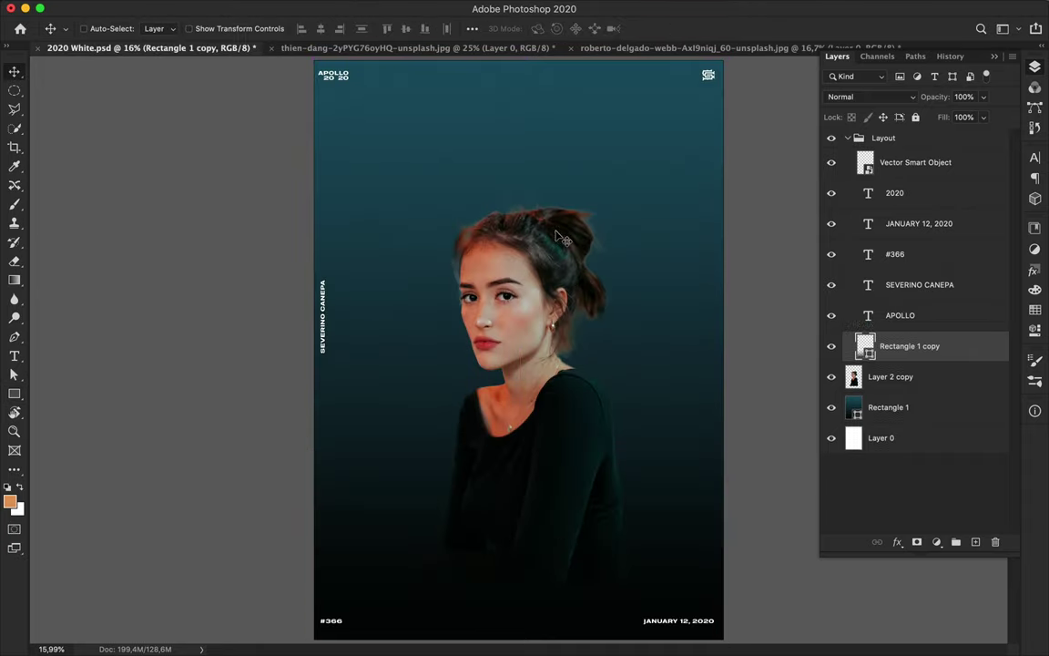
pyautogui.scroll(5, 504, 400)
pyautogui.scroll(-4, 503, 401)
pyautogui.click(972, 383)
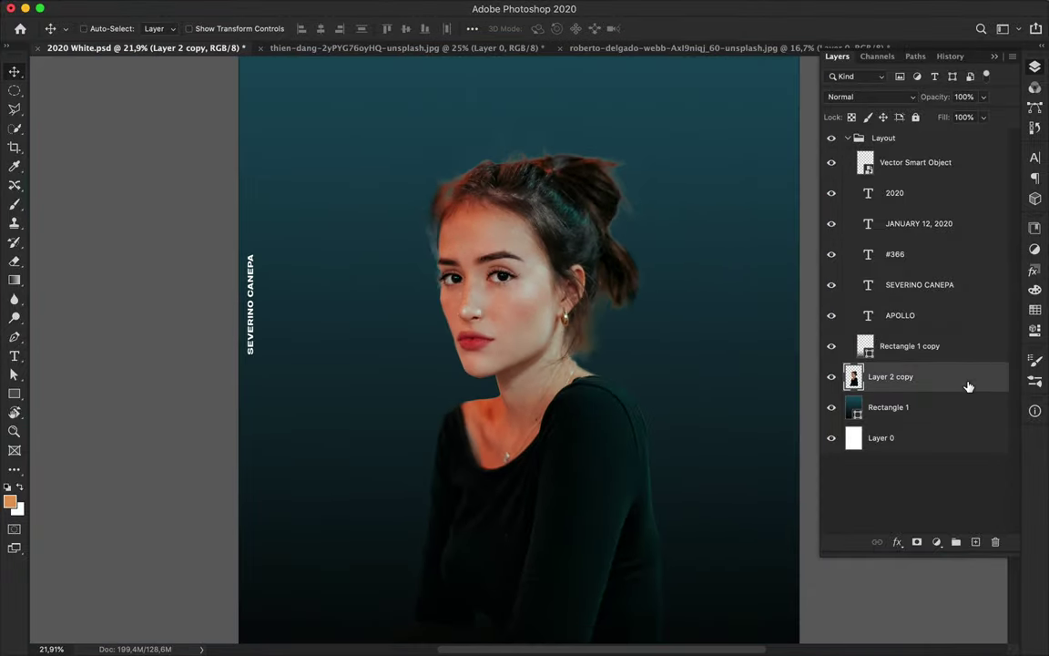
pyautogui.click(975, 541)
pyautogui.press('super+0')
pyautogui.click(300, 7)
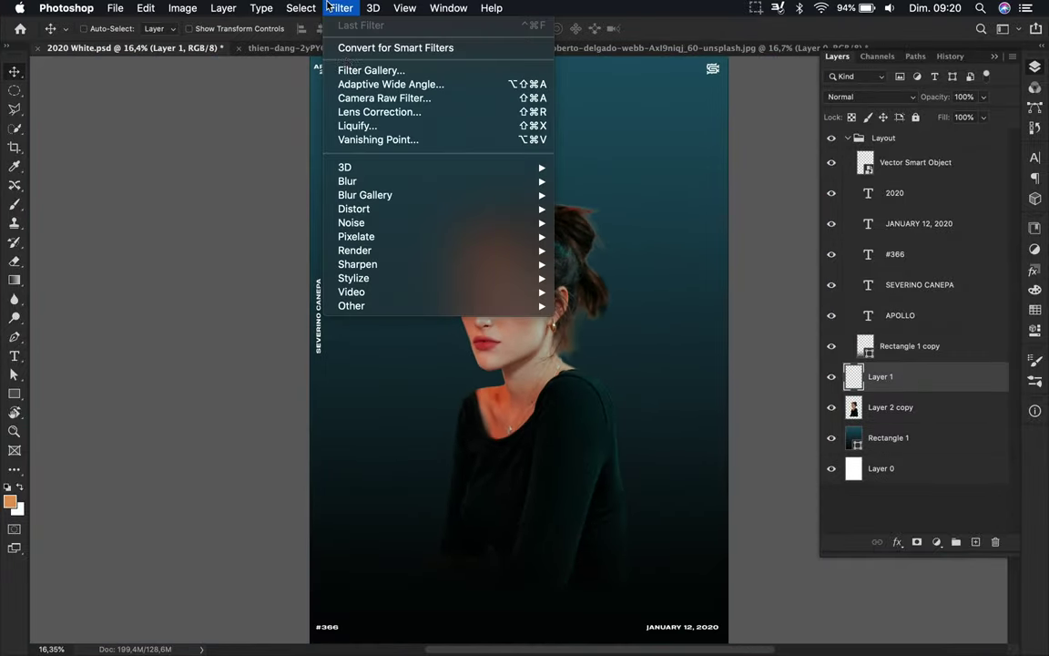
pyautogui.moveTo(463, 185)
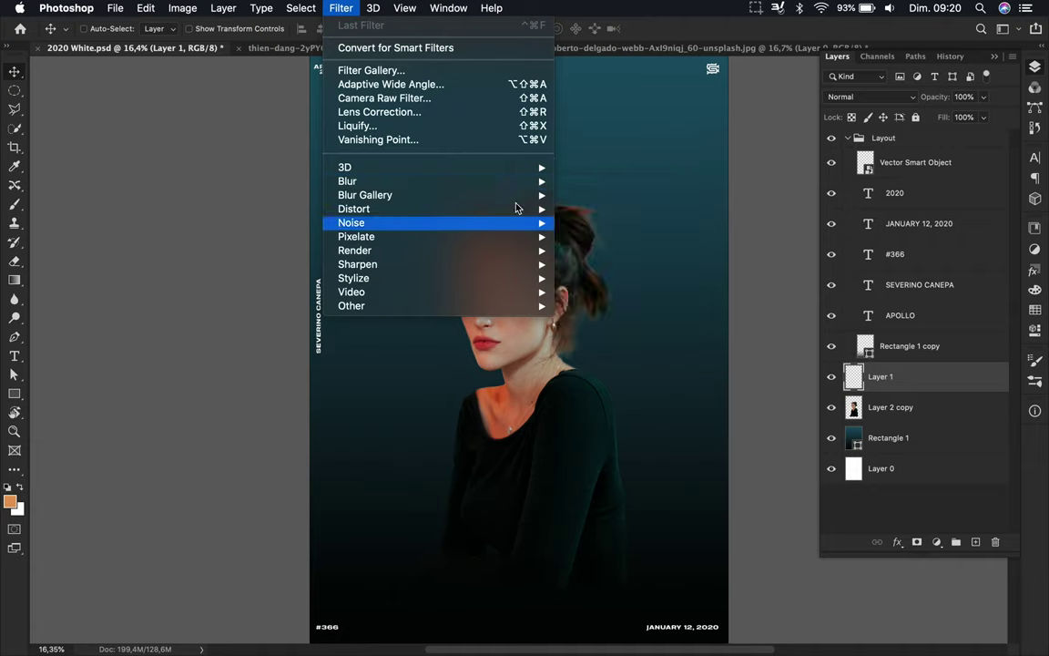
pyautogui.click(641, 146)
pyautogui.press('Delete')
# - Duplicate the portrait cutout with a Radial Blur (Spin, amount 27, Good quality) and place blurred copies above and below the sharp cutout
pyautogui.press('super+j')
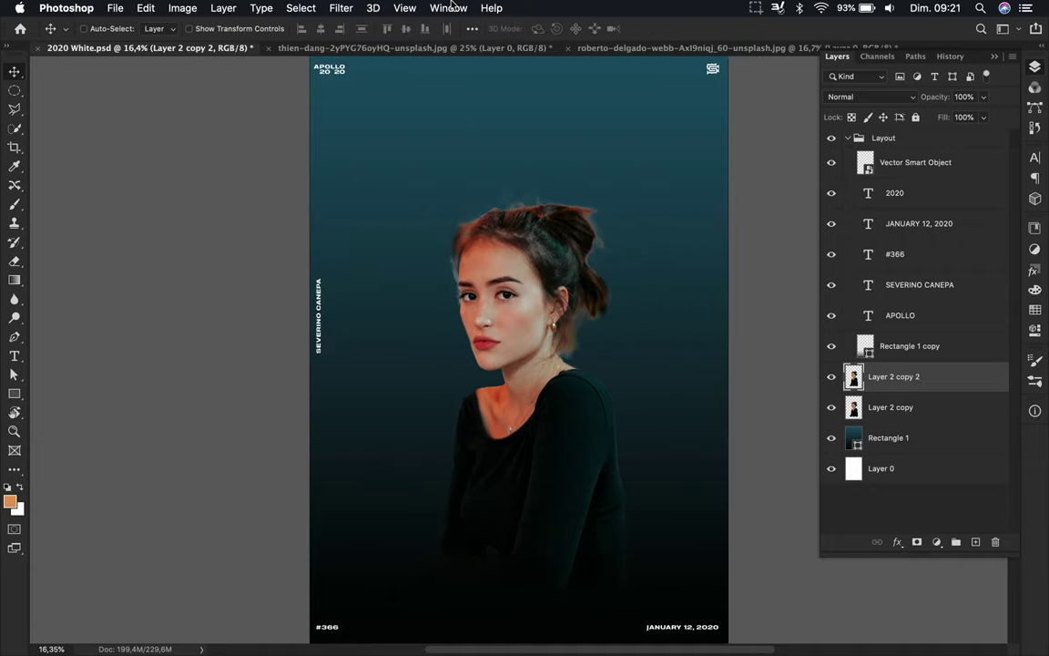
pyautogui.click(349, 7)
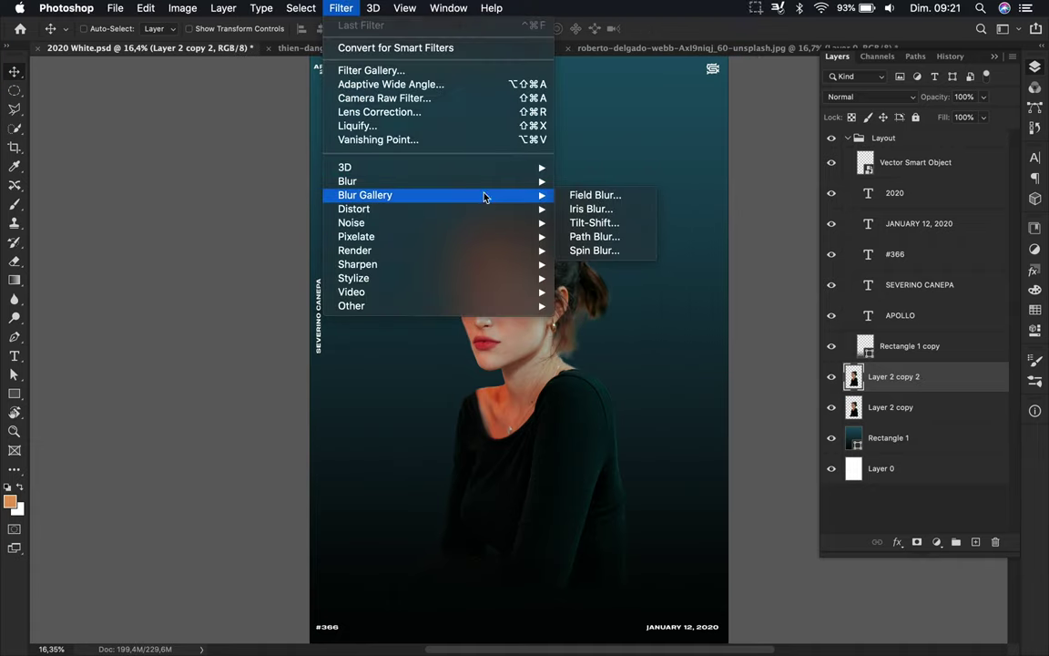
pyautogui.moveTo(491, 181)
pyautogui.click(598, 278)
pyautogui.moveTo(547, 153); pyautogui.dragTo(694, 118)
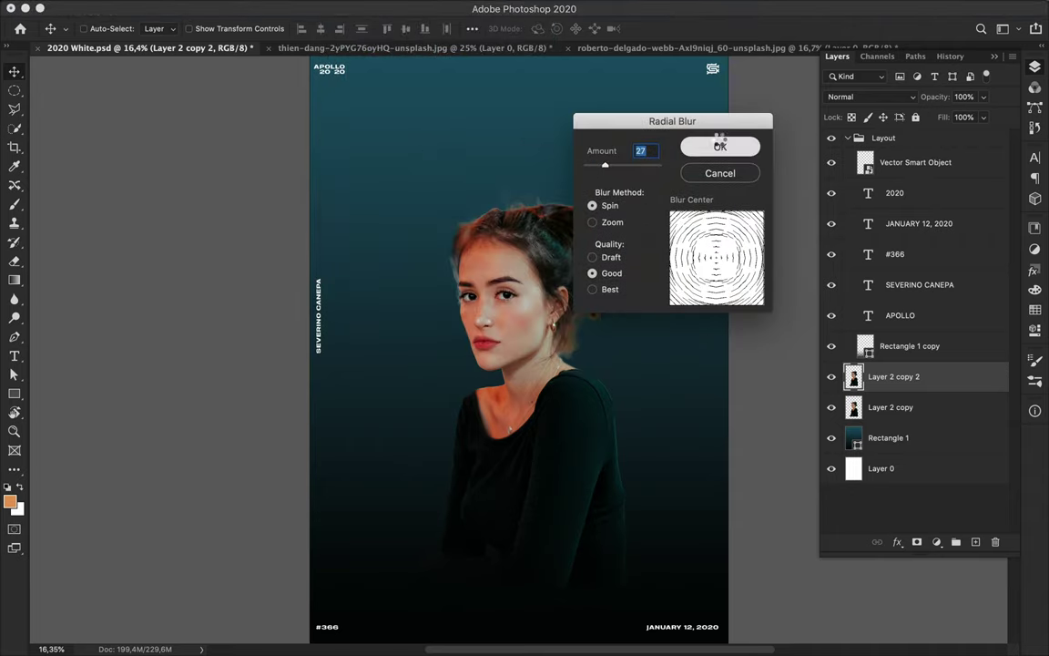
pyautogui.click(720, 146)
pyautogui.moveTo(897, 376)
pyautogui.mouseDown()
pyautogui.moveTo(927, 415)
pyautogui.moveTo(927, 375)
pyautogui.mouseUp()
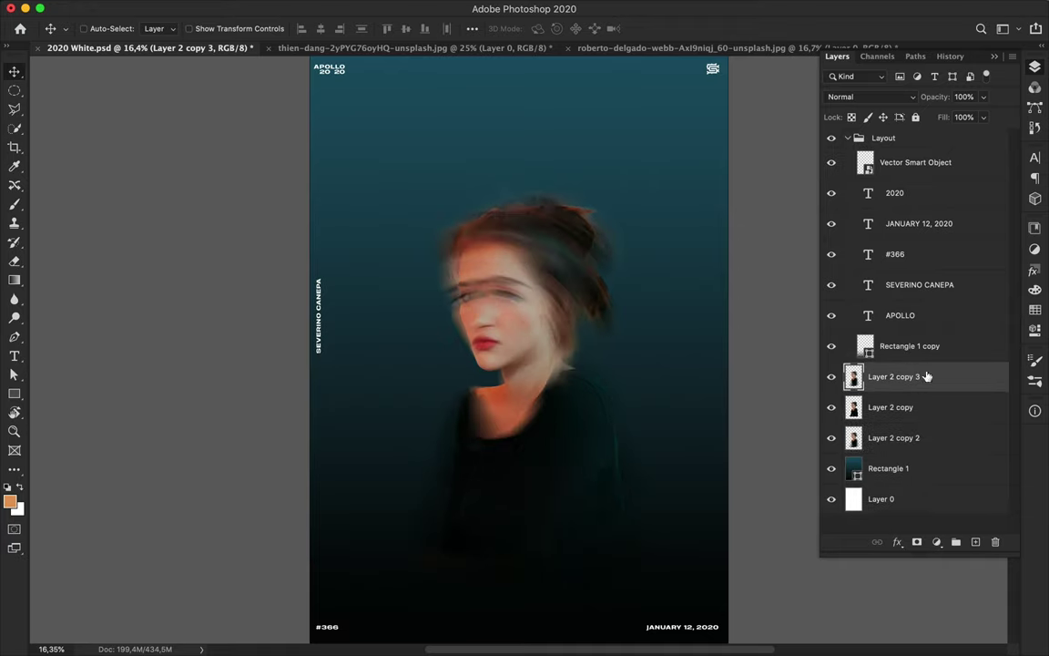
# - Erase the upper blurred copy over the woman's eyes and face with a soft 444 px eraser at 27% opacity
pyautogui.scroll(5, 520, 314)
pyautogui.press('e')
pyautogui.click(104, 29)
pyautogui.click(277, 30)
pyautogui.moveTo(276, 44); pyautogui.dragTo(225, 45)
pyautogui.click(105, 30)
pyautogui.moveTo(137, 75); pyautogui.dragTo(152, 74)
pyautogui.click(484, 264)
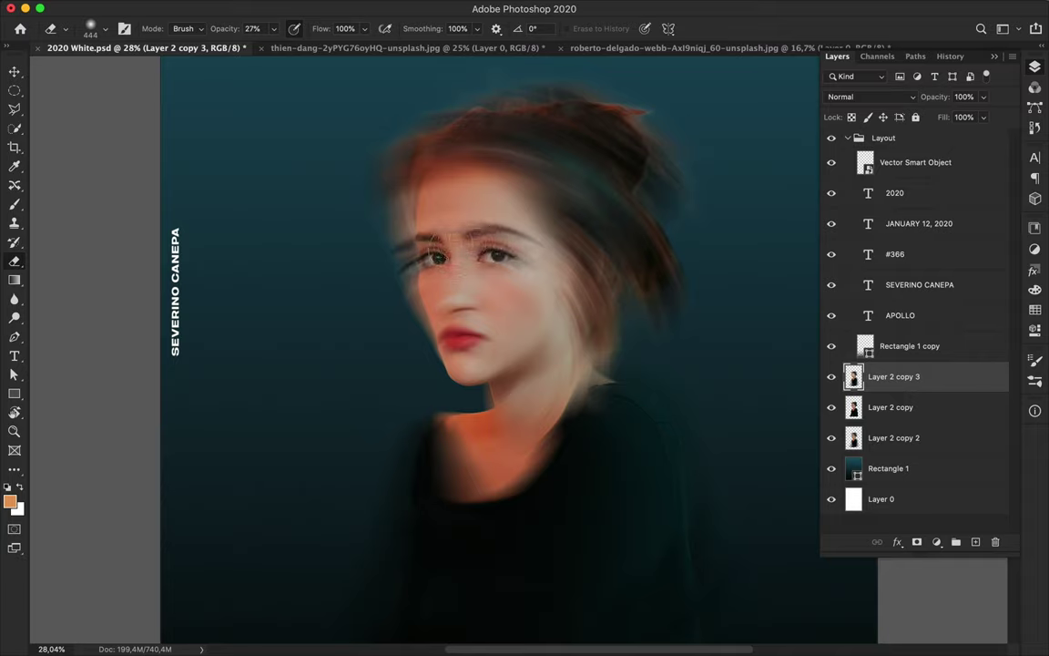
pyautogui.press('v')
pyautogui.scroll(-5, 530, 208)
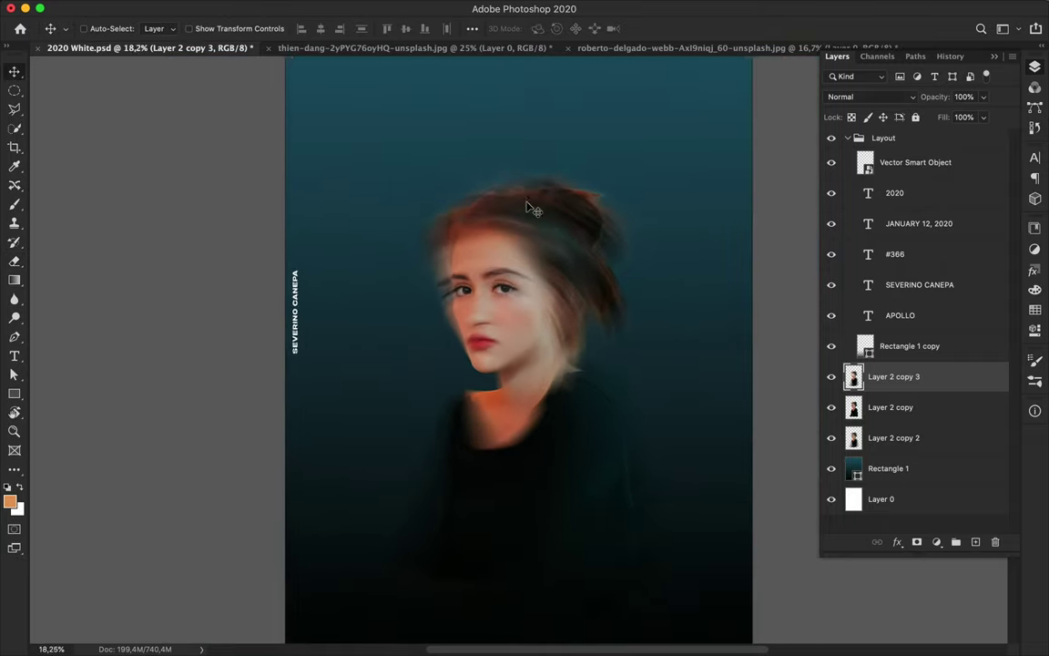
pyautogui.scroll(-2, 611, 234)
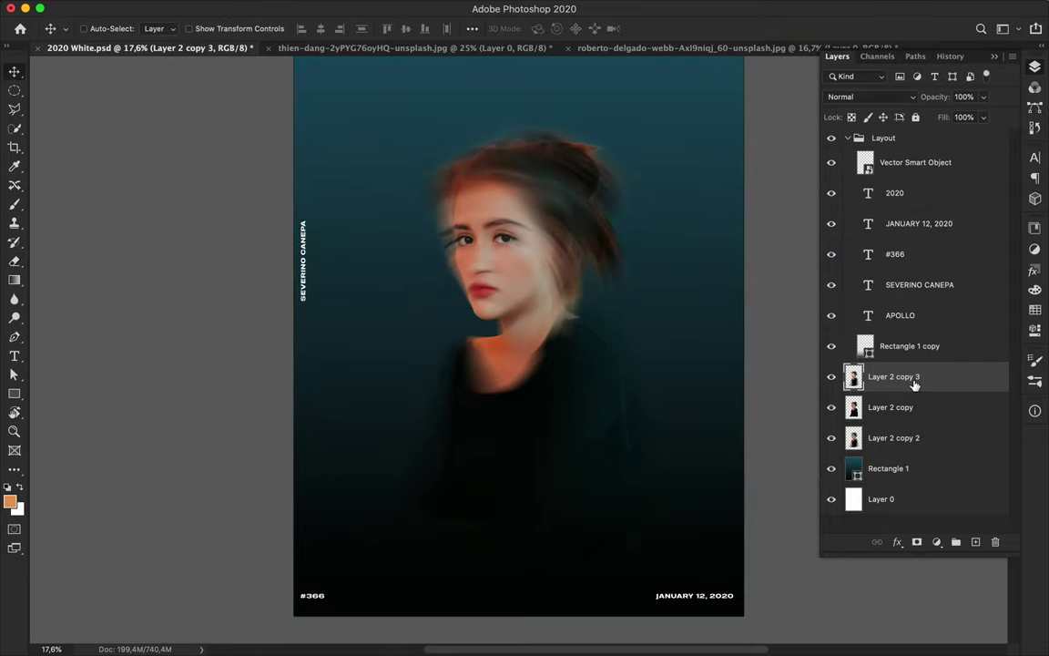
# - Duplicate the partly erased blurred portrait and place the duplicate directly beneath the sharp cutout in the layer stack
pyautogui.press('super+j')
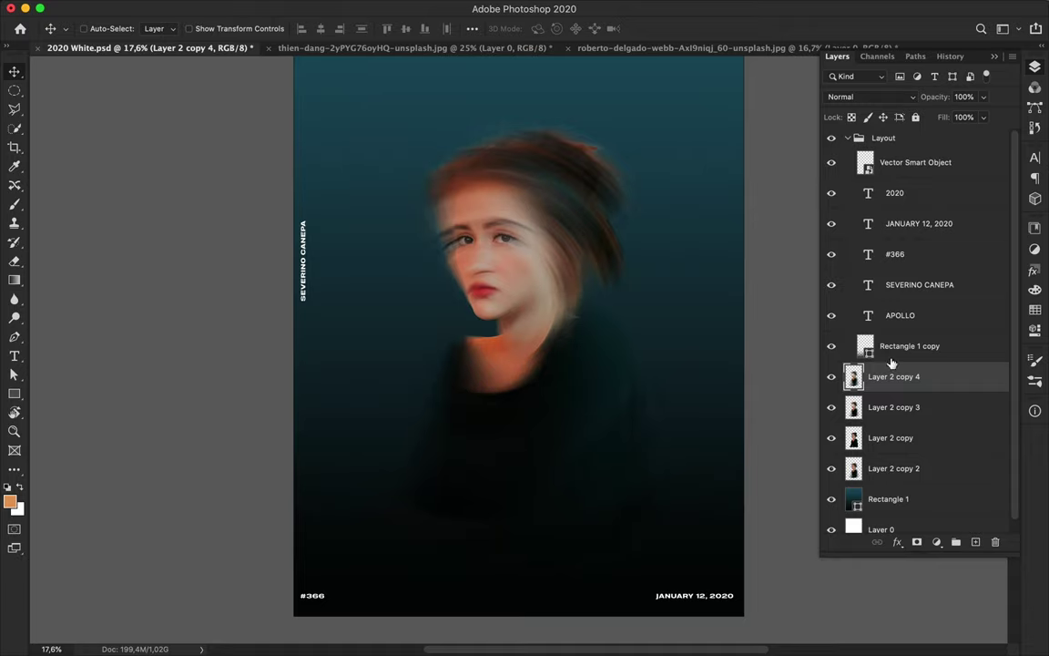
pyautogui.moveTo(836, 369); pyautogui.dragTo(838, 450)
pyautogui.scroll(4, 554, 208)
pyautogui.scroll(-2, 556, 207)
pyautogui.scroll(3, 563, 189)
pyautogui.scroll(-1, 566, 194)
pyautogui.scroll(2, 587, 178)
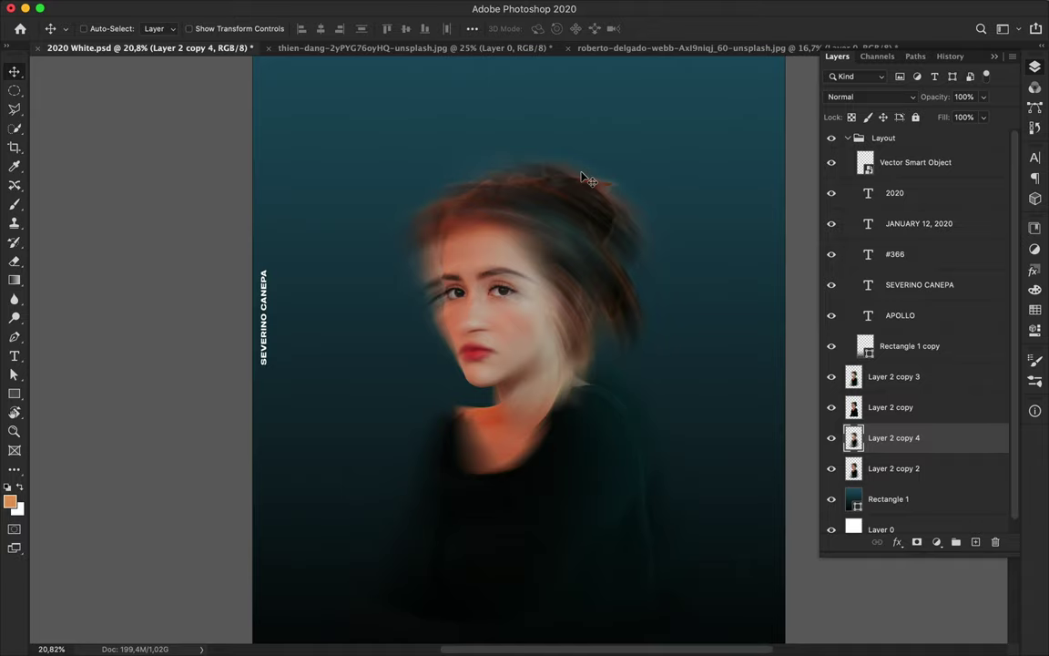
# - Add the text "PAST" above and beside the woman's head and colour it white
pyautogui.click(15, 356)
pyautogui.click(362, 174)
pyautogui.write('PAST')
pyautogui.hotkey('ctrl', 'Return')
pyautogui.press('a')
pyautogui.press('t')
pyautogui.click(594, 29)
pyautogui.click(416, 125)
pyautogui.press('Return')
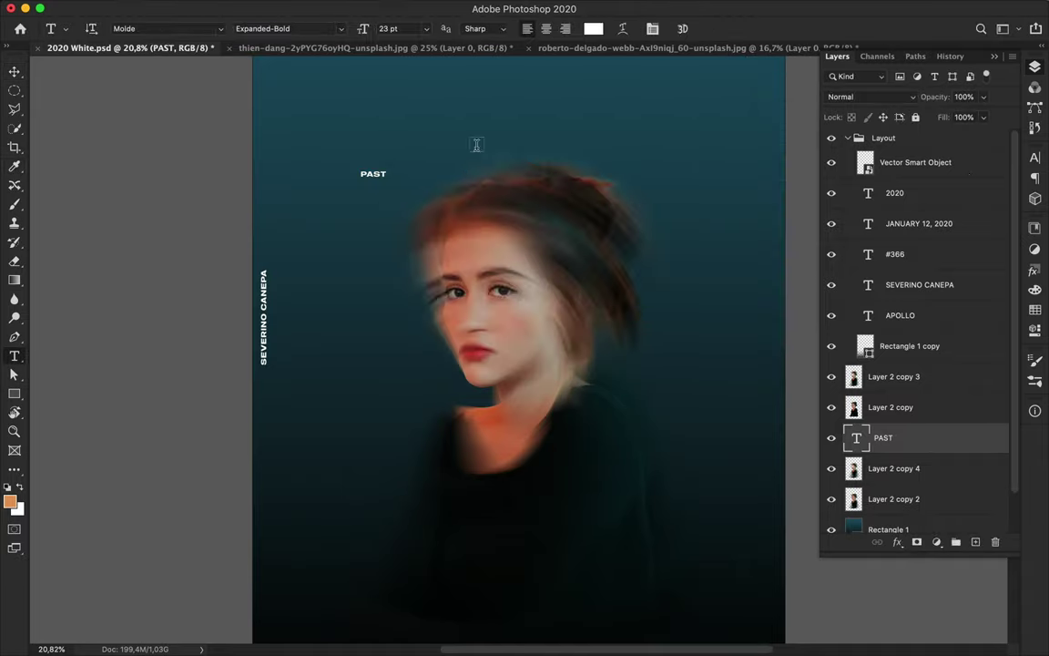
# - Widen the letter spacing of the PAST title and enlarge its font size to 203 pt
pyautogui.click(1036, 159)
pyautogui.click(972, 204)
pyautogui.hotkey('shift', 'Up')
pyautogui.hotkey('shift', 'Up')
pyautogui.hotkey('shift', 'Up')
pyautogui.hotkey('shift', 'Up')
pyautogui.hotkey('shift', 'Up')
pyautogui.hotkey('shift', 'Up')
pyautogui.hotkey('shift', 'Up')
pyautogui.hotkey('shift', 'Up')
pyautogui.hotkey('shift', 'Up')
pyautogui.hotkey('shift', 'Up')
pyautogui.hotkey('shift', 'Up')
pyautogui.hotkey('shift', 'Up')
pyautogui.hotkey('shift', 'Up')
pyautogui.hotkey('shift', 'Up')
pyautogui.hotkey('shift', 'Up')
pyautogui.hotkey('shift', 'Up')
pyautogui.hotkey('shift', 'Up')
pyautogui.hotkey('shift', 'Up')
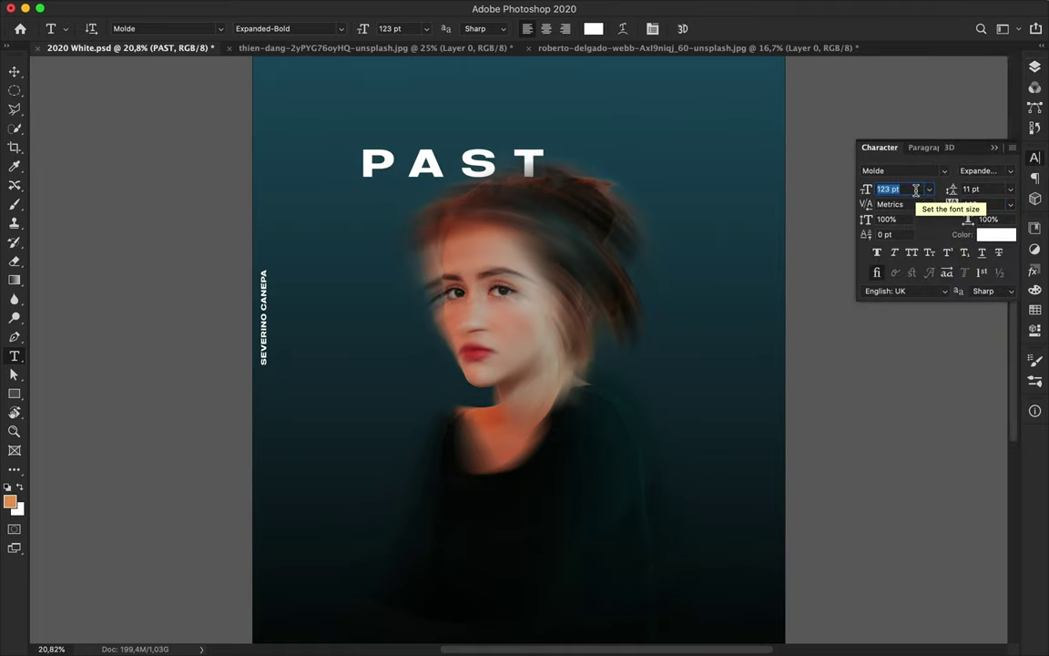
pyautogui.write('v')
pyautogui.press('Escape')
pyautogui.press('v')
# - Place the PAST title between the sharp cutout and the upper blurred copy, and centre it horizontally on the canvas over the hair
pyautogui.moveTo(569, 161); pyautogui.dragTo(569, 180)
pyautogui.click(1034, 66)
pyautogui.moveTo(913, 438); pyautogui.dragTo(915, 395)
pyautogui.moveTo(637, 166); pyautogui.dragTo(638, 174)
pyautogui.click(472, 28)
pyautogui.click(520, 161)
pyautogui.click(516, 178)
pyautogui.click(427, 68)
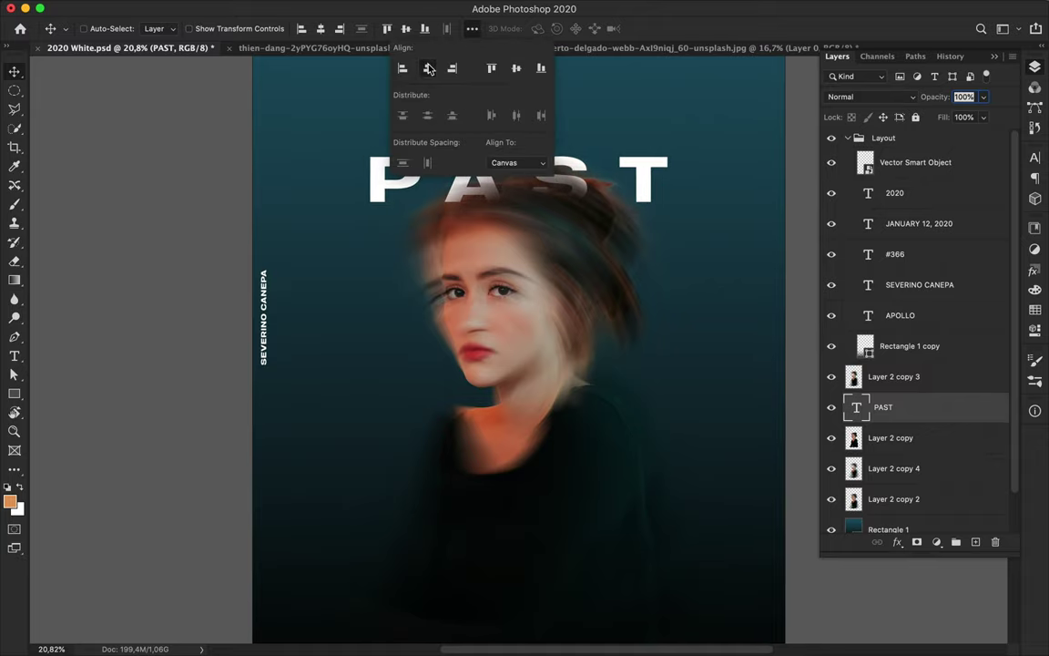
pyautogui.click(674, 174)
pyautogui.scroll(-4, 656, 170)
pyautogui.scroll(4, 552, 228)
pyautogui.scroll(-1, 552, 229)
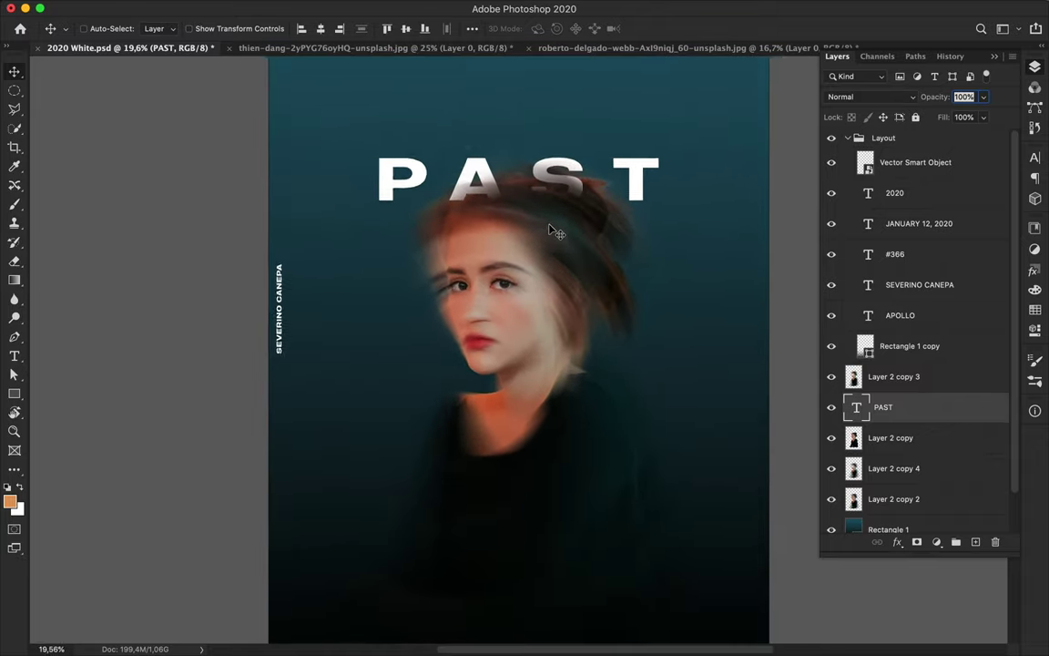
# - Duplicate the PAST title down to the neckline, change its text to "LIFE" and centre it horizontally on the canvas
pyautogui.moveTo(628, 183); pyautogui.dragTo(617, 374)
pyautogui.doubleClick(628, 362)
pyautogui.write('LIFE')
pyautogui.press('super+Return')
pyautogui.moveTo(908, 407)
pyautogui.mouseDown()
pyautogui.moveTo(907, 362)
pyautogui.moveTo(897, 423)
pyautogui.mouseUp()
pyautogui.click(322, 30)
pyautogui.moveTo(612, 384)
pyautogui.mouseDown()
pyautogui.moveTo(614, 418)
pyautogui.moveTo(637, 273)
pyautogui.moveTo(643, 393)
pyautogui.mouseUp()
# - Erase parts of the upper blurred copy over the LIFE title so the letters F and E show through more
pyautogui.click(887, 376)
pyautogui.press('e')
pyautogui.moveTo(525, 391); pyautogui.dragTo(504, 391)
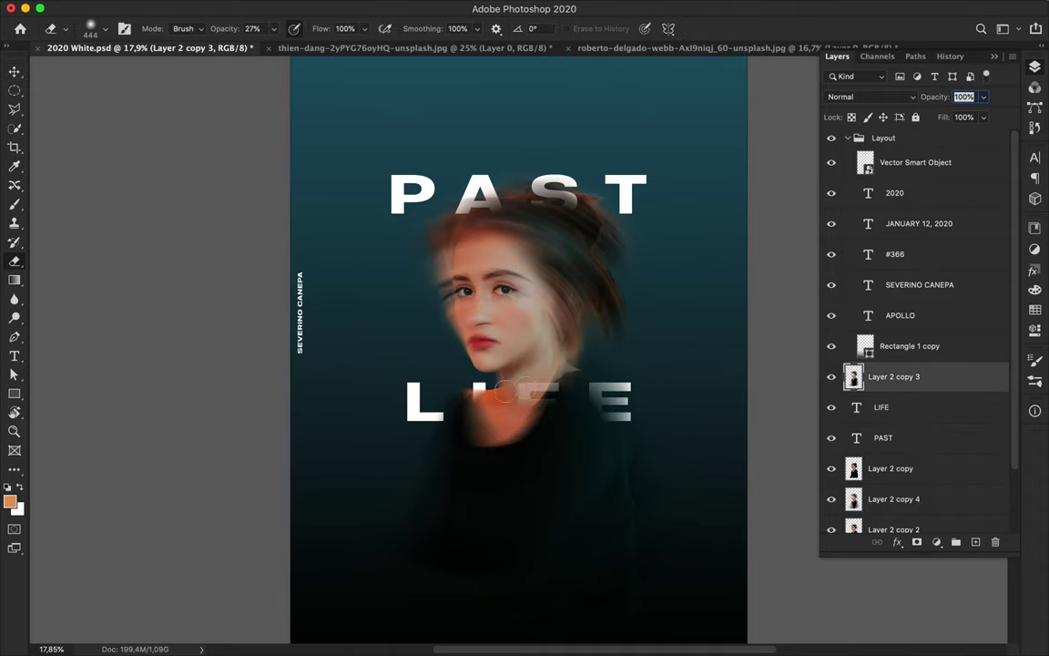
pyautogui.moveTo(566, 387)
pyautogui.mouseDown()
pyautogui.moveTo(524, 392)
pyautogui.moveTo(563, 386)
pyautogui.mouseUp()
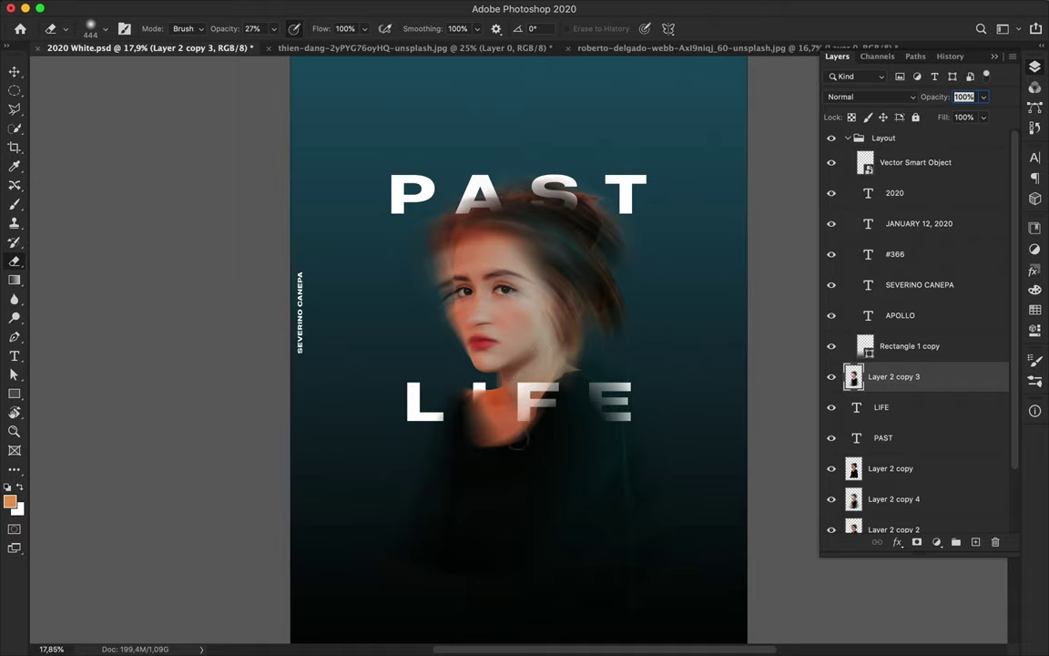
# - Try recolouring the PAST and LIFE titles dark teal
pyautogui.press('v')
pyautogui.press('super+minus')
pyautogui.keyDown('super'); pyautogui.click(591, 244); pyautogui.keyUp('super')
pyautogui.keyDown('shift'); pyautogui.keyDown('super'); pyautogui.click(446, 383); pyautogui.keyUp('super'); pyautogui.keyUp('shift')
pyautogui.press('t')
pyautogui.click(593, 29)
pyautogui.click(400, 183)
pyautogui.press('Return')
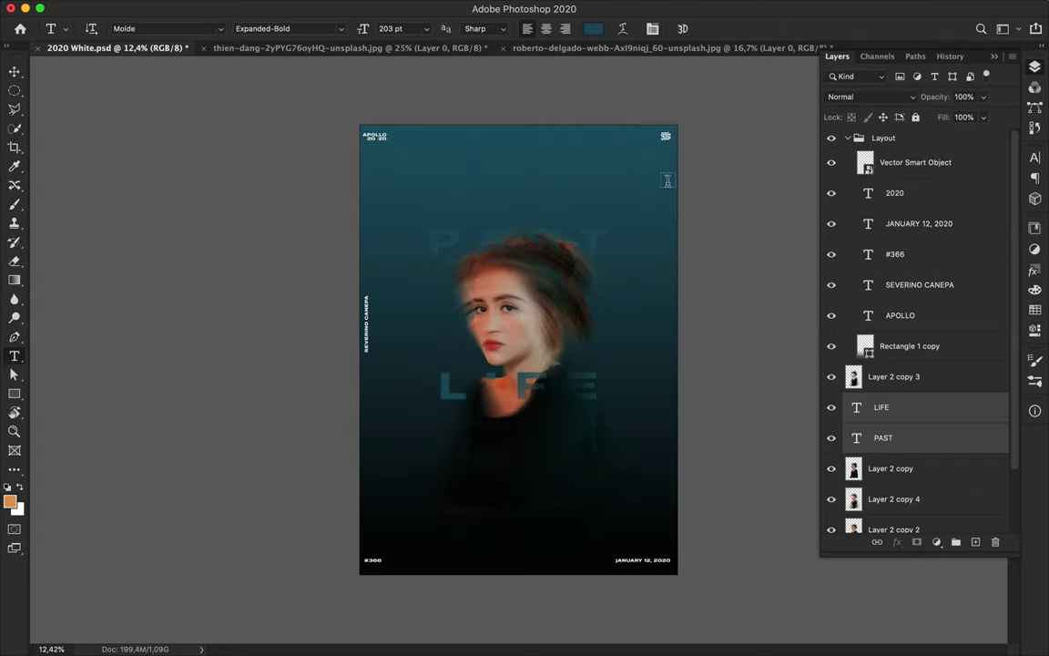
pyautogui.press('v')
pyautogui.scroll(3, 574, 212)
pyautogui.click(635, 166)
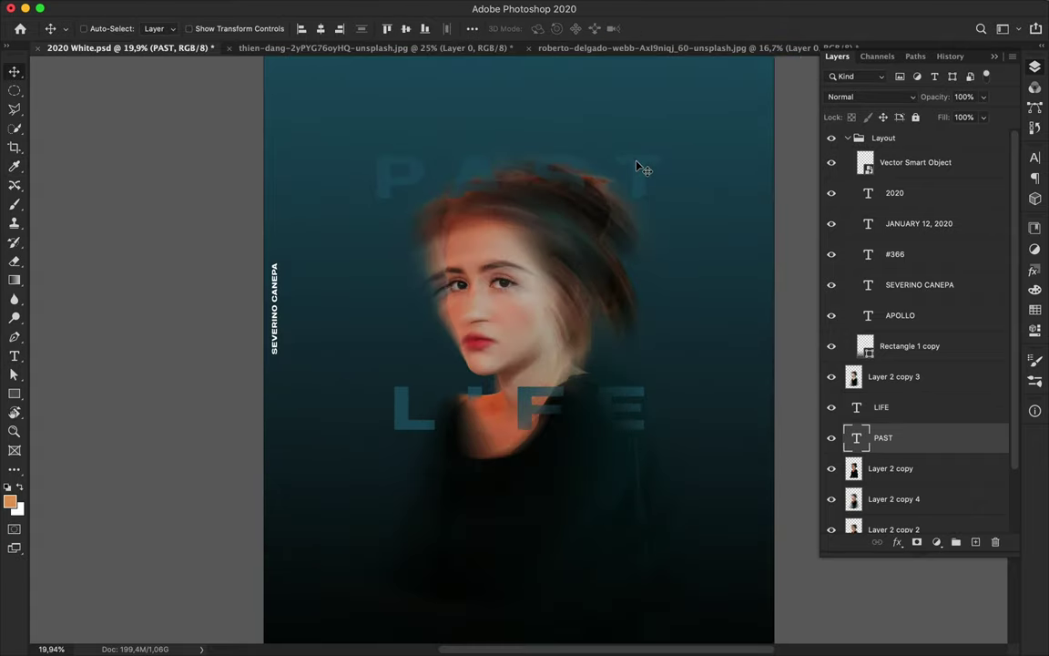
pyautogui.press('F2')
pyautogui.scroll(3, 637, 182)
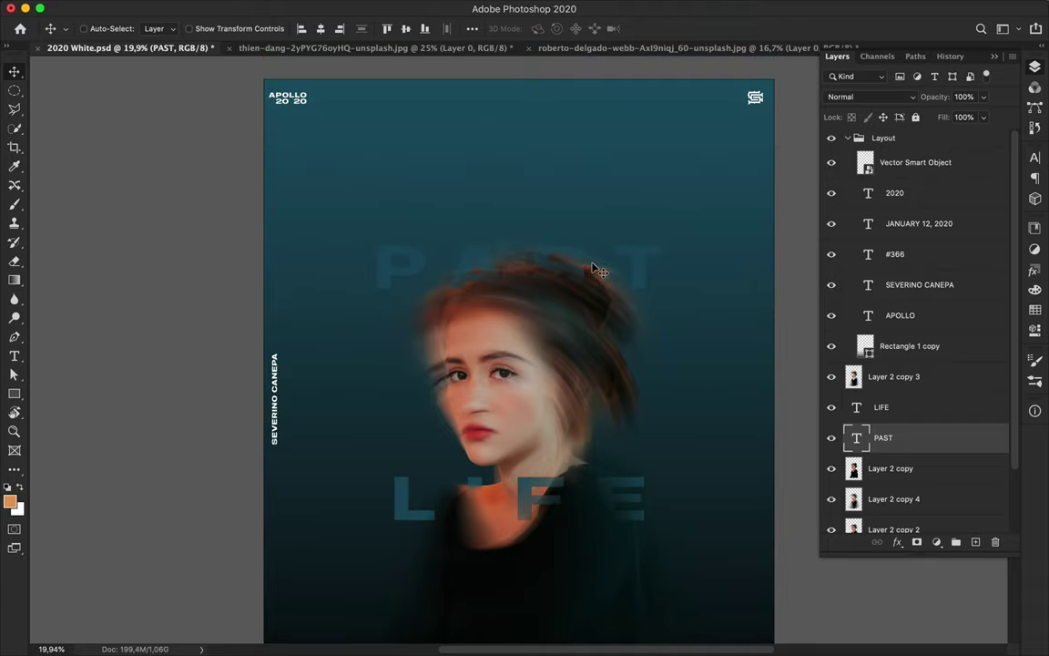
pyautogui.scroll(-3, 592, 270)
pyautogui.hscroll(2, 592, 270)
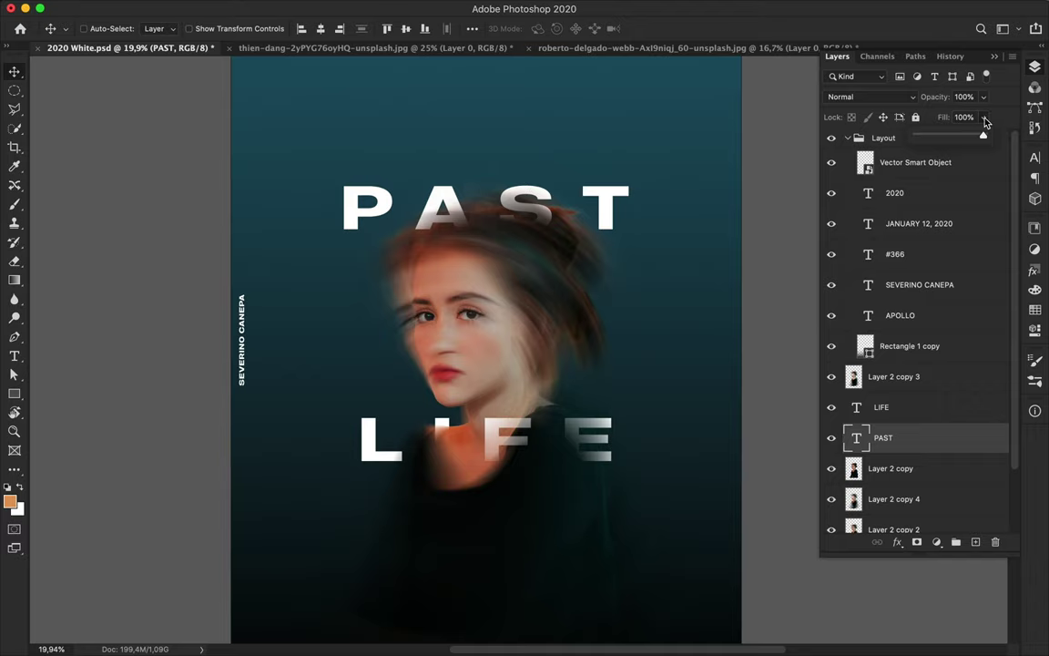
# - Lower the layer fill of both the PAST and LIFE titles to 54%
pyautogui.keyDown('shift'); pyautogui.click(947, 407); pyautogui.keyUp('shift')
pyautogui.click(983, 117)
pyautogui.moveTo(982, 136); pyautogui.dragTo(954, 140)
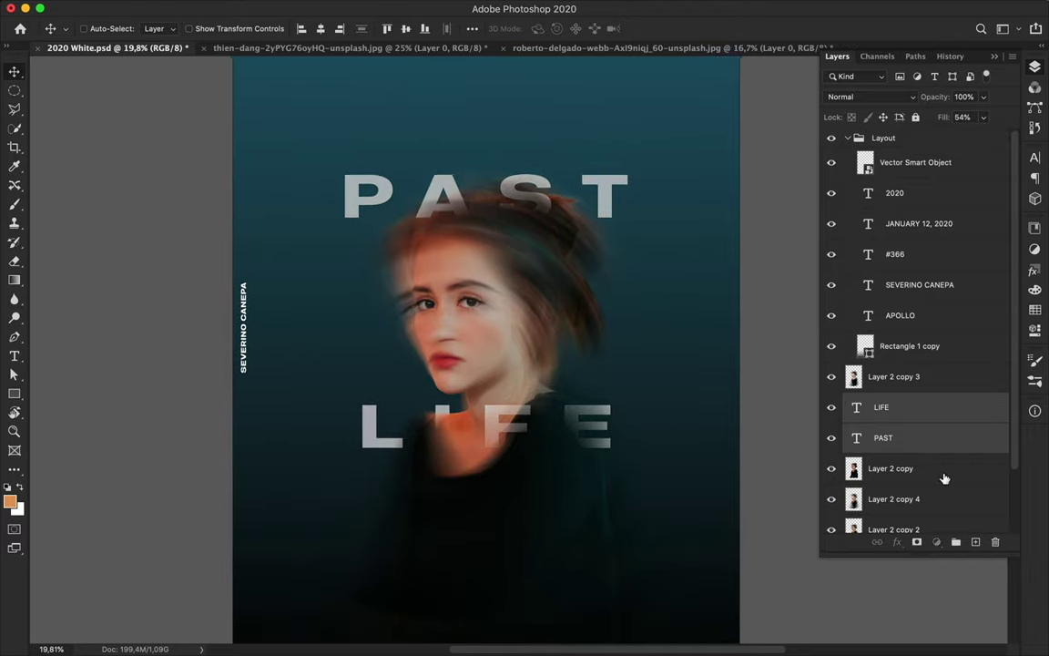
# - Draw an unfilled rectangle of about 2888 × 1988 px with a white stroke around the first letters of LIFE, above the sharp cutout
pyautogui.click(938, 469)
pyautogui.press('u')
pyautogui.click(161, 29)
pyautogui.click(75, 55)
pyautogui.click(212, 29)
pyautogui.click(123, 106)
pyautogui.click(261, 350)
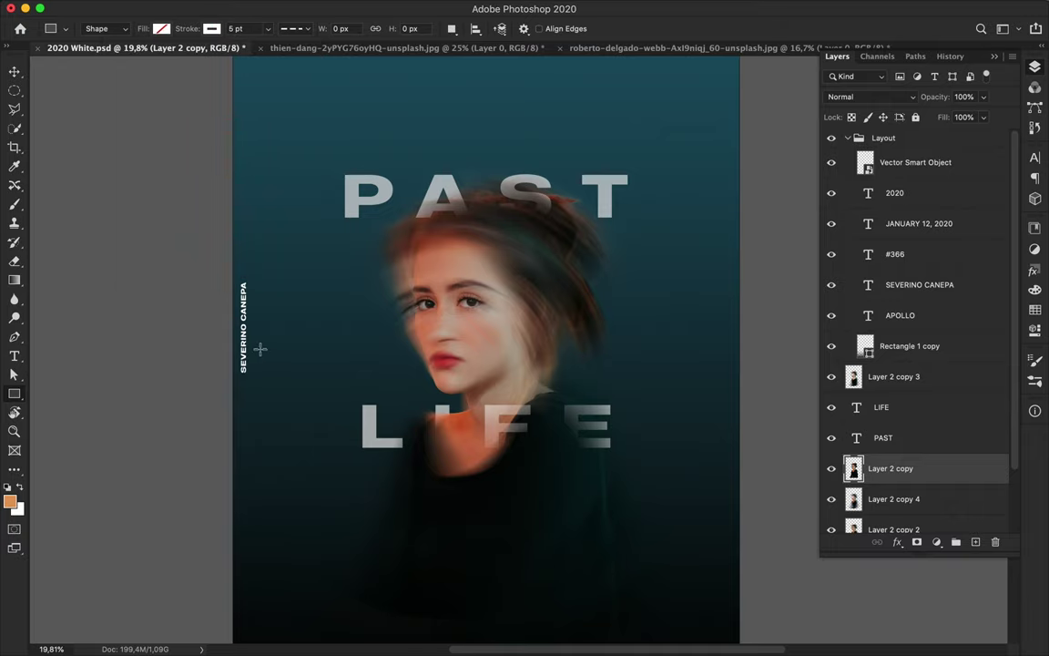
pyautogui.moveTo(331, 352); pyautogui.dragTo(538, 494)
# - Change the rectangle frame's stroke to a solid line 12 pt thick
pyautogui.click(296, 28)
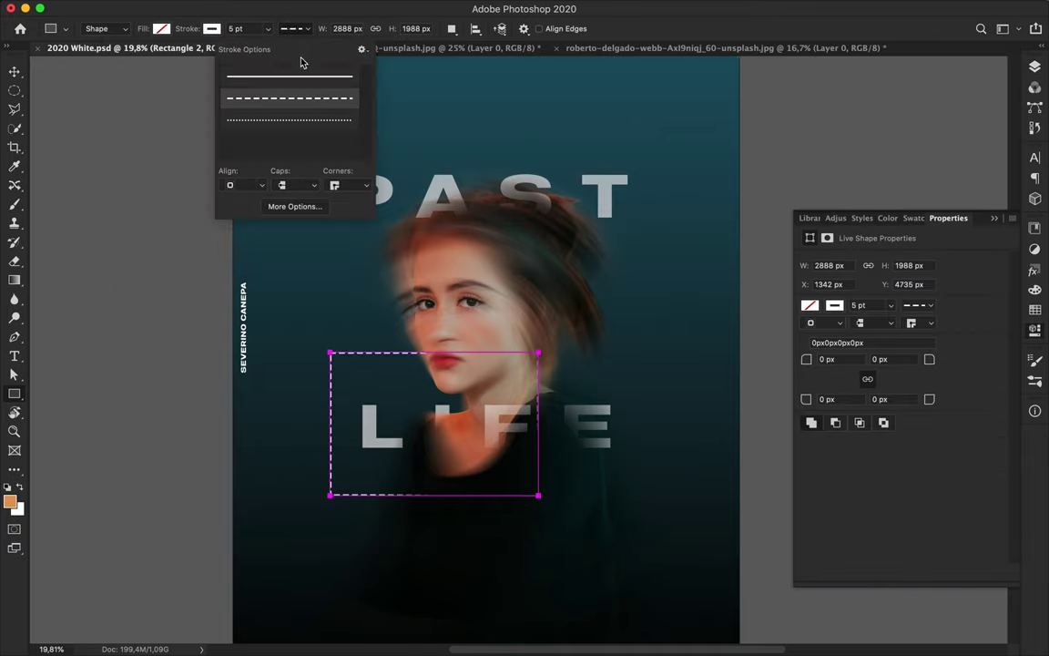
pyautogui.click(300, 66)
pyautogui.press('v')
pyautogui.press('a')
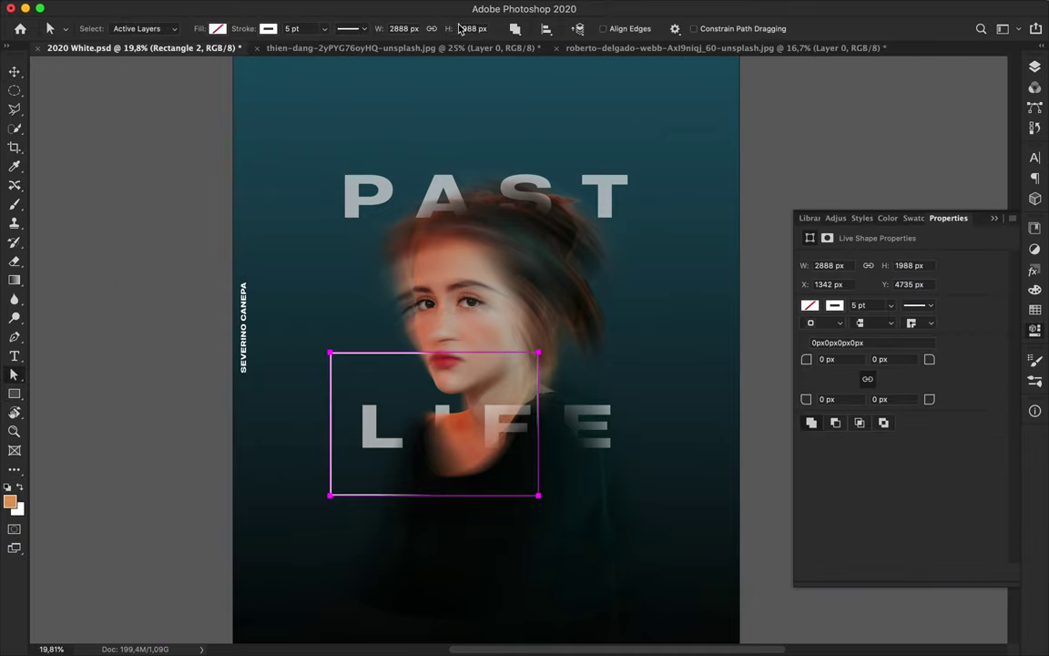
pyautogui.write('12')
pyautogui.press('Return')
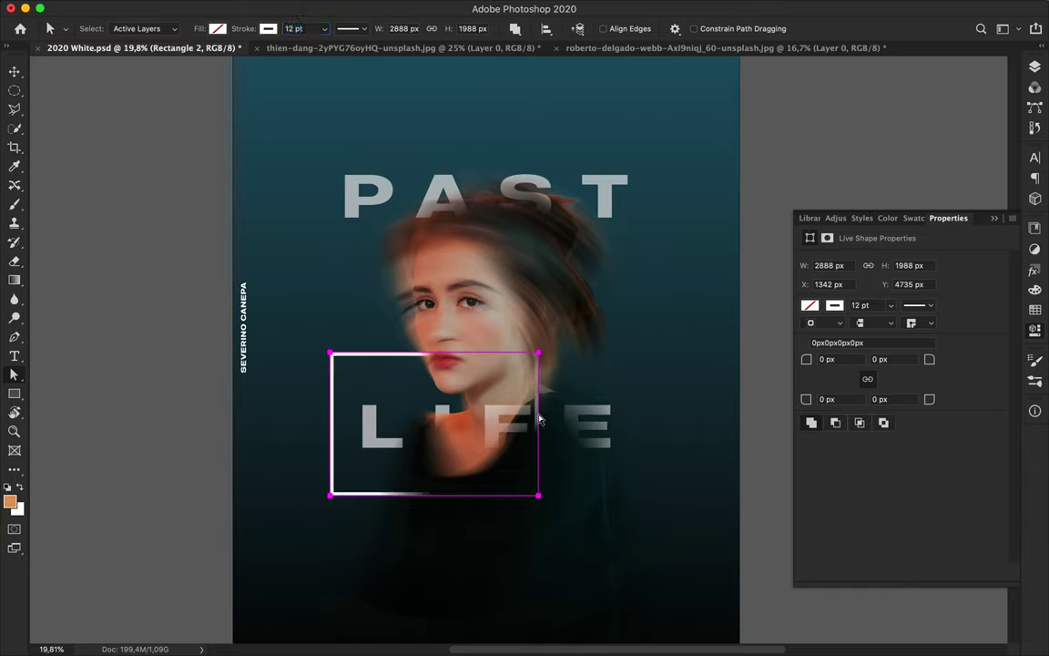
# - Widen the rectangle frame on both sides to about 3177 px and lower its layer fill to 70%
pyautogui.moveTo(544, 502); pyautogui.dragTo(545, 496)
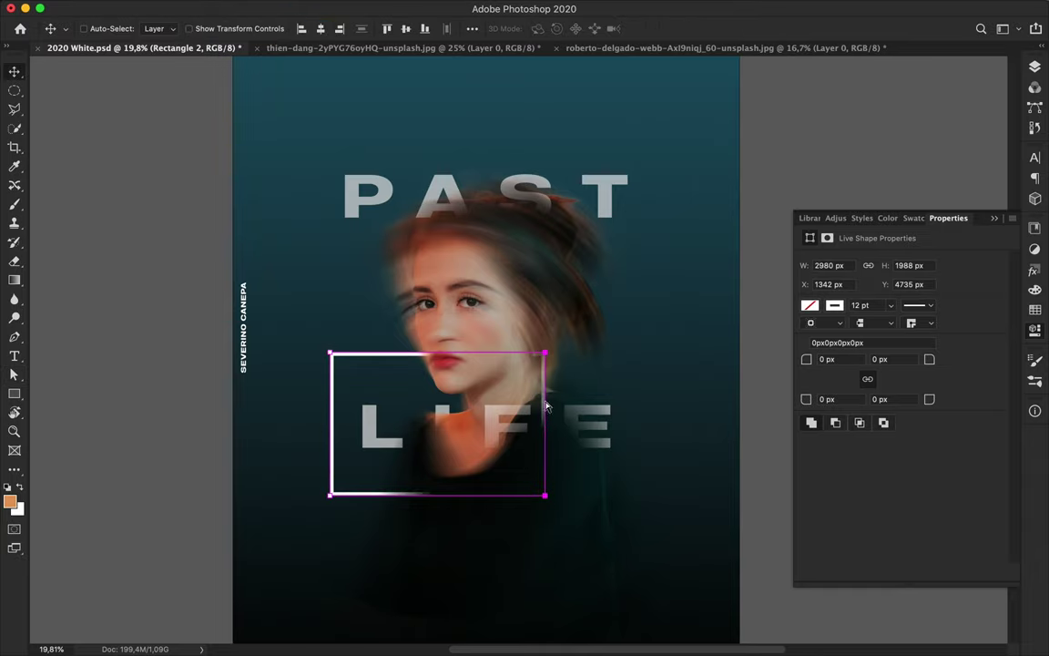
pyautogui.moveTo(545, 370); pyautogui.dragTo(549, 370)
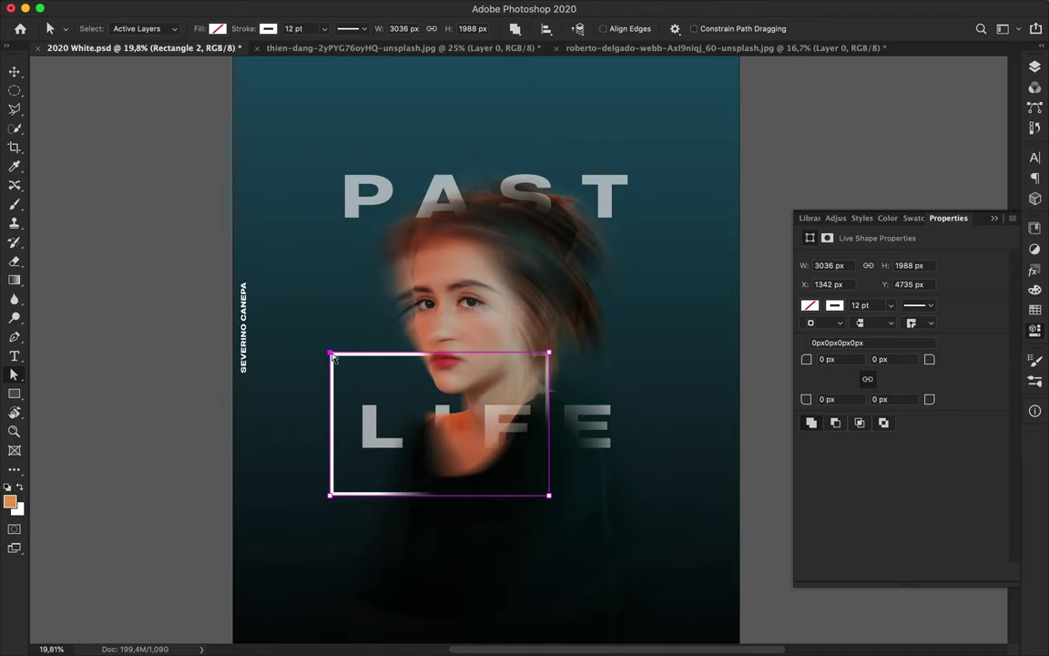
pyautogui.moveTo(330, 496); pyautogui.dragTo(320, 497)
pyautogui.click(506, 507)
pyautogui.click(1034, 67)
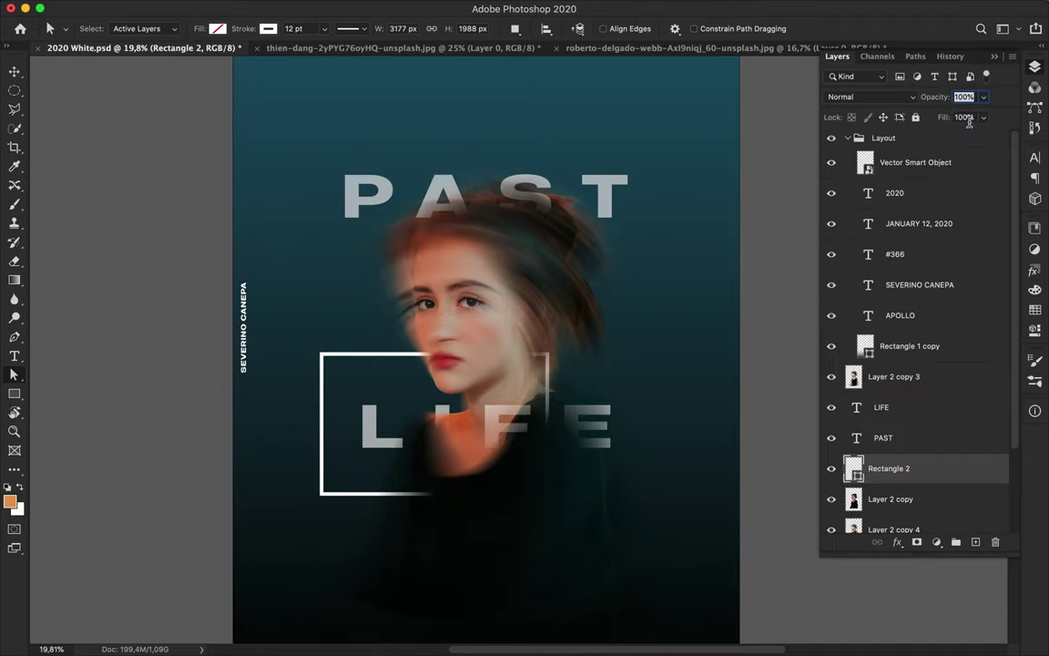
pyautogui.press('v')
pyautogui.scroll(2, 697, 299)
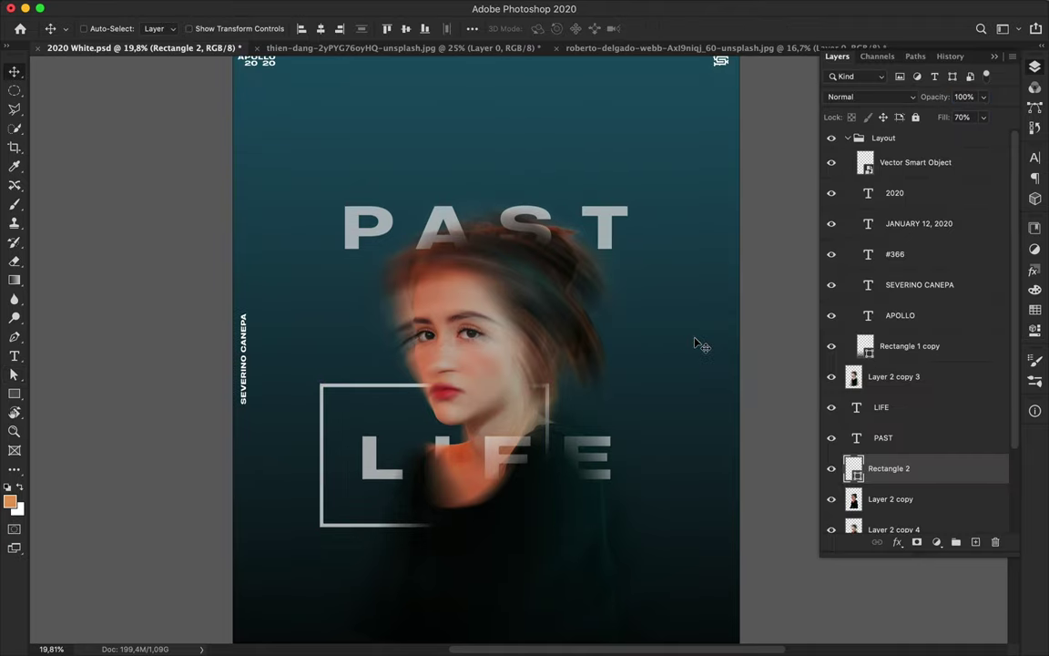
pyautogui.scroll(-2, 698, 345)
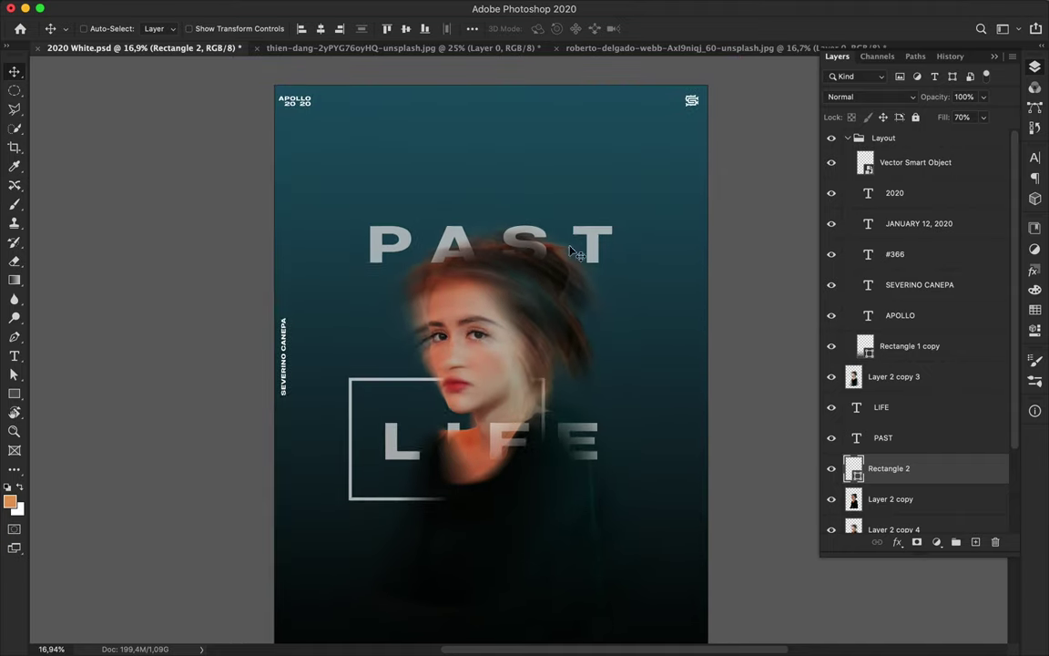
# - Place a copy of the rectangle frame upright over the last letters of PAST and set its stroke to 6 pt
pyautogui.press('super+t')
pyautogui.moveTo(367, 369)
pyautogui.mouseDown()
pyautogui.moveTo(512, 157)
pyautogui.moveTo(662, 125)
pyautogui.moveTo(581, 115)
pyautogui.mouseUp()
pyautogui.press('Return')
pyautogui.press('a')
pyautogui.click(310, 28)
pyautogui.write('6')
pyautogui.press('Return')
pyautogui.press('v')
pyautogui.scroll(-1, 718, 304)
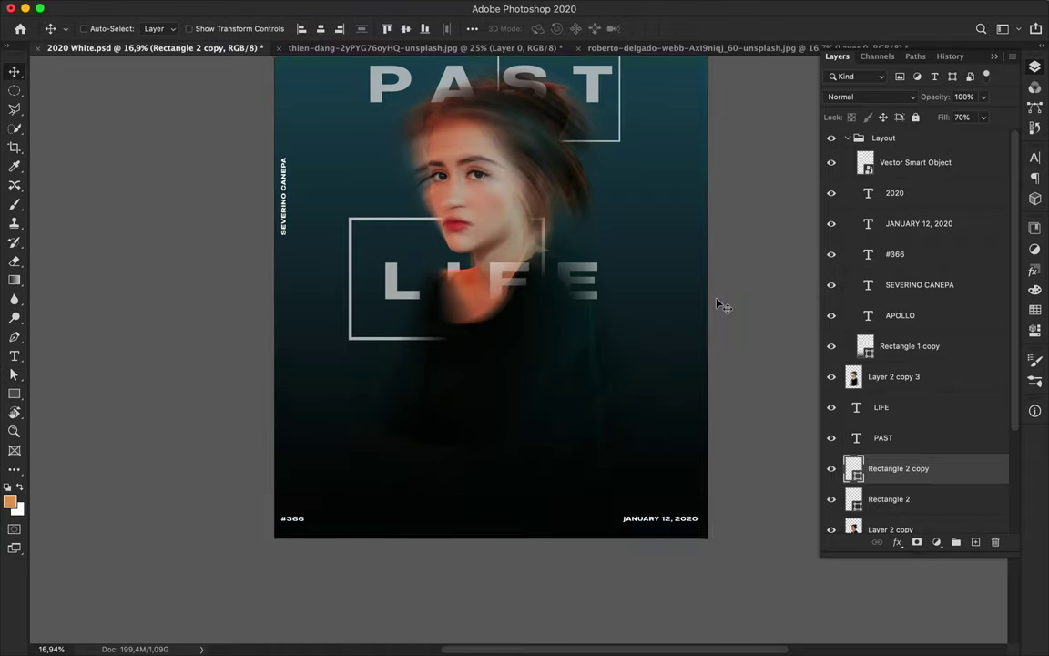
pyautogui.press('m')
pyautogui.moveTo(370, 283); pyautogui.dragTo(413, 284)
pyautogui.press('super+d')
pyautogui.press('u')
pyautogui.click(383, 287)
pyautogui.press('Escape')
# - Draw a small horizontal bar beside the portrait with a white fill and no stroke
pyautogui.click(212, 29)
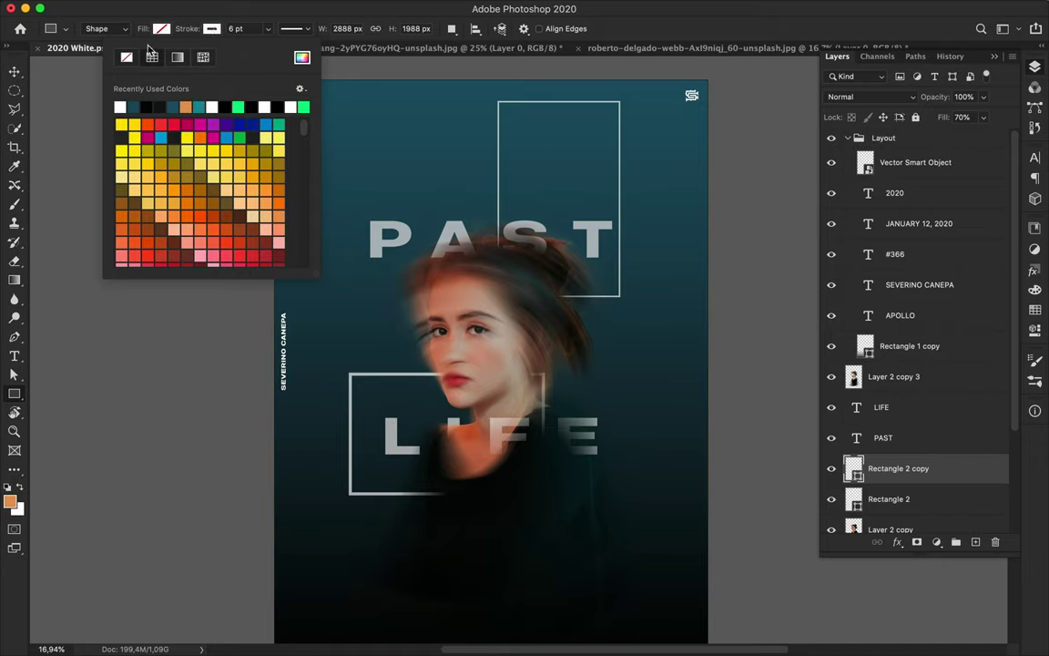
pyautogui.click(127, 56)
pyautogui.moveTo(364, 303); pyautogui.dragTo(422, 313)
pyautogui.click(211, 30)
pyautogui.click(127, 57)
pyautogui.click(161, 29)
pyautogui.click(71, 107)
# - Set the small bar's layer opacity to 70% and move it beneath all the portrait layers
pyautogui.press('v')
pyautogui.click(1035, 67)
pyautogui.click(984, 98)
pyautogui.write('70')
pyautogui.press('Return')
pyautogui.moveTo(384, 305); pyautogui.dragTo(401, 305)
pyautogui.scroll(-5, 927, 444)
pyautogui.moveTo(910, 297); pyautogui.dragTo(910, 467)
# - Scatter copies of the small bar around the poster's titles and edges, making some of them thinner
pyautogui.moveTo(389, 305); pyautogui.dragTo(283, 415)
pyautogui.moveTo(292, 415); pyautogui.dragTo(345, 272)
pyautogui.press('super+t')
pyautogui.press('Return')
pyautogui.scroll(-2, 409, 318)
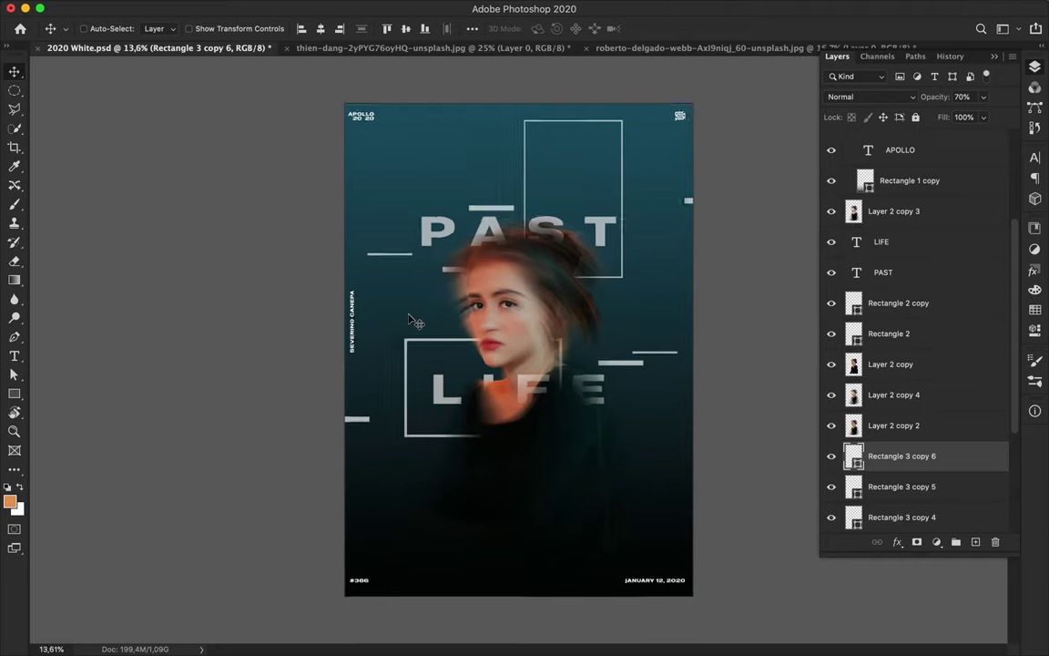
# - Shift the small bar at the poster's right edge further inward and save the poster file
pyautogui.keyDown('super'); pyautogui.click(690, 203); pyautogui.keyUp('super')
pyautogui.moveTo(689, 204)
pyautogui.mouseDown()
pyautogui.moveTo(658, 204)
pyautogui.moveTo(674, 202)
pyautogui.mouseUp()
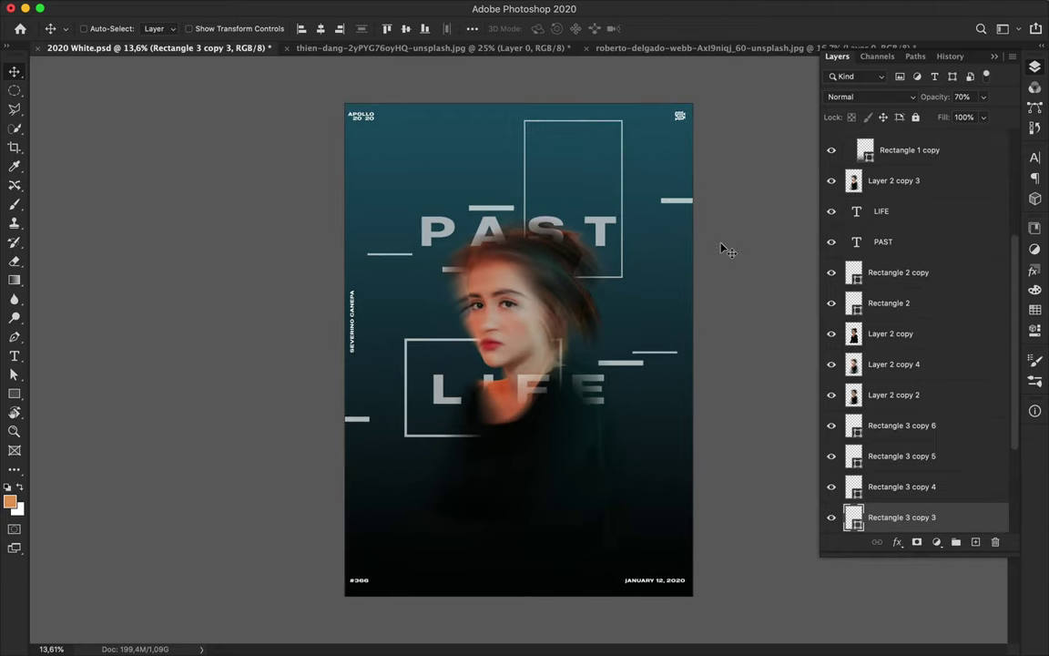
pyautogui.press('super+s')
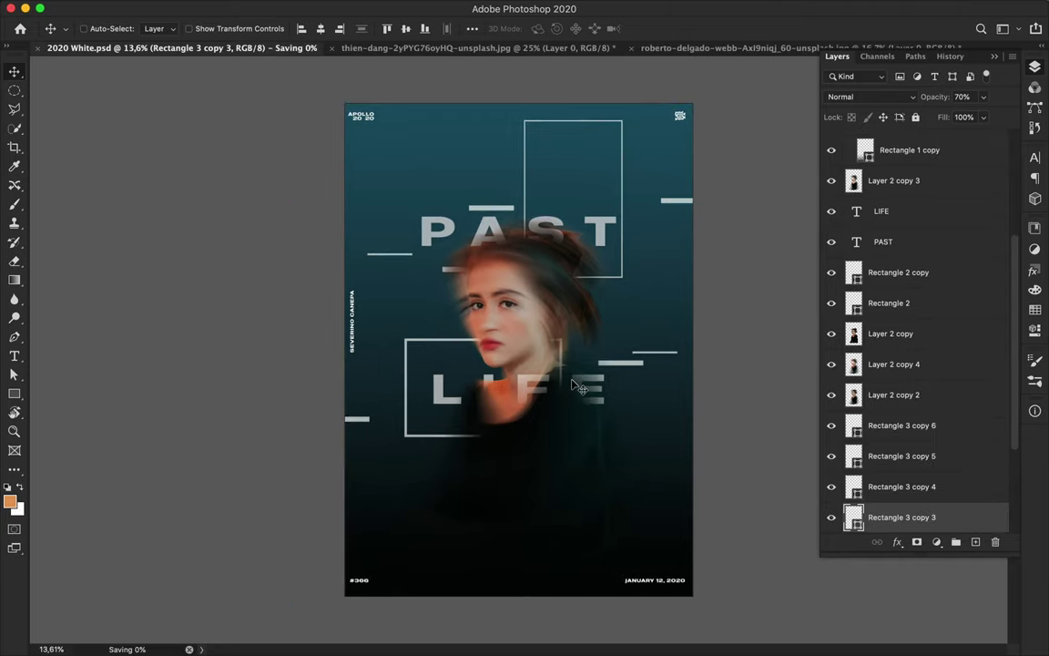
pyautogui.click(757, 8)
pyautogui.click(768, 40)
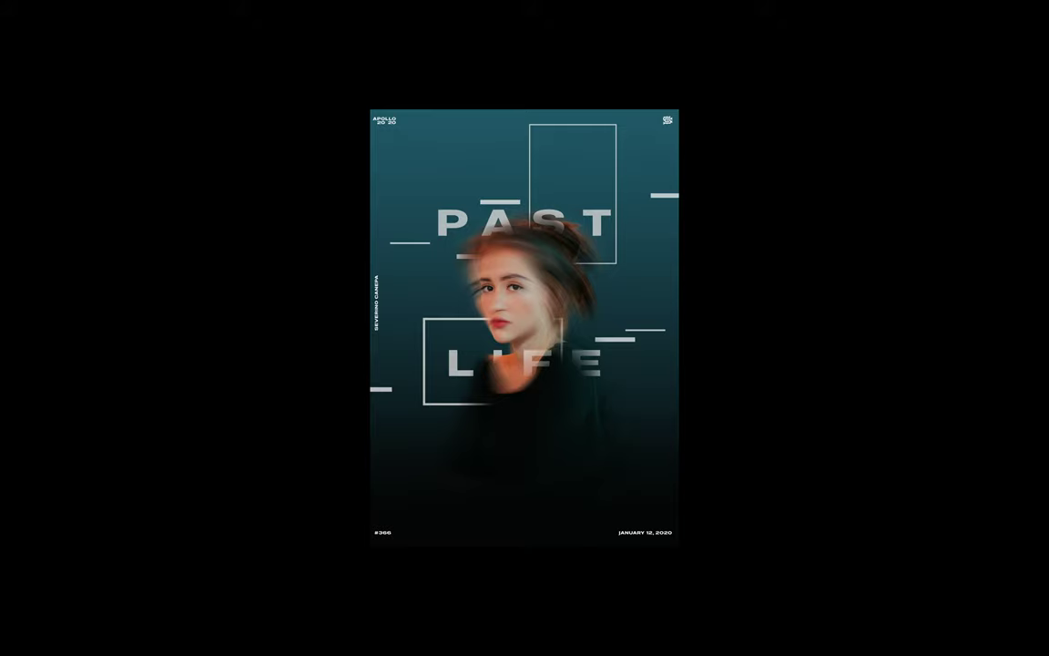